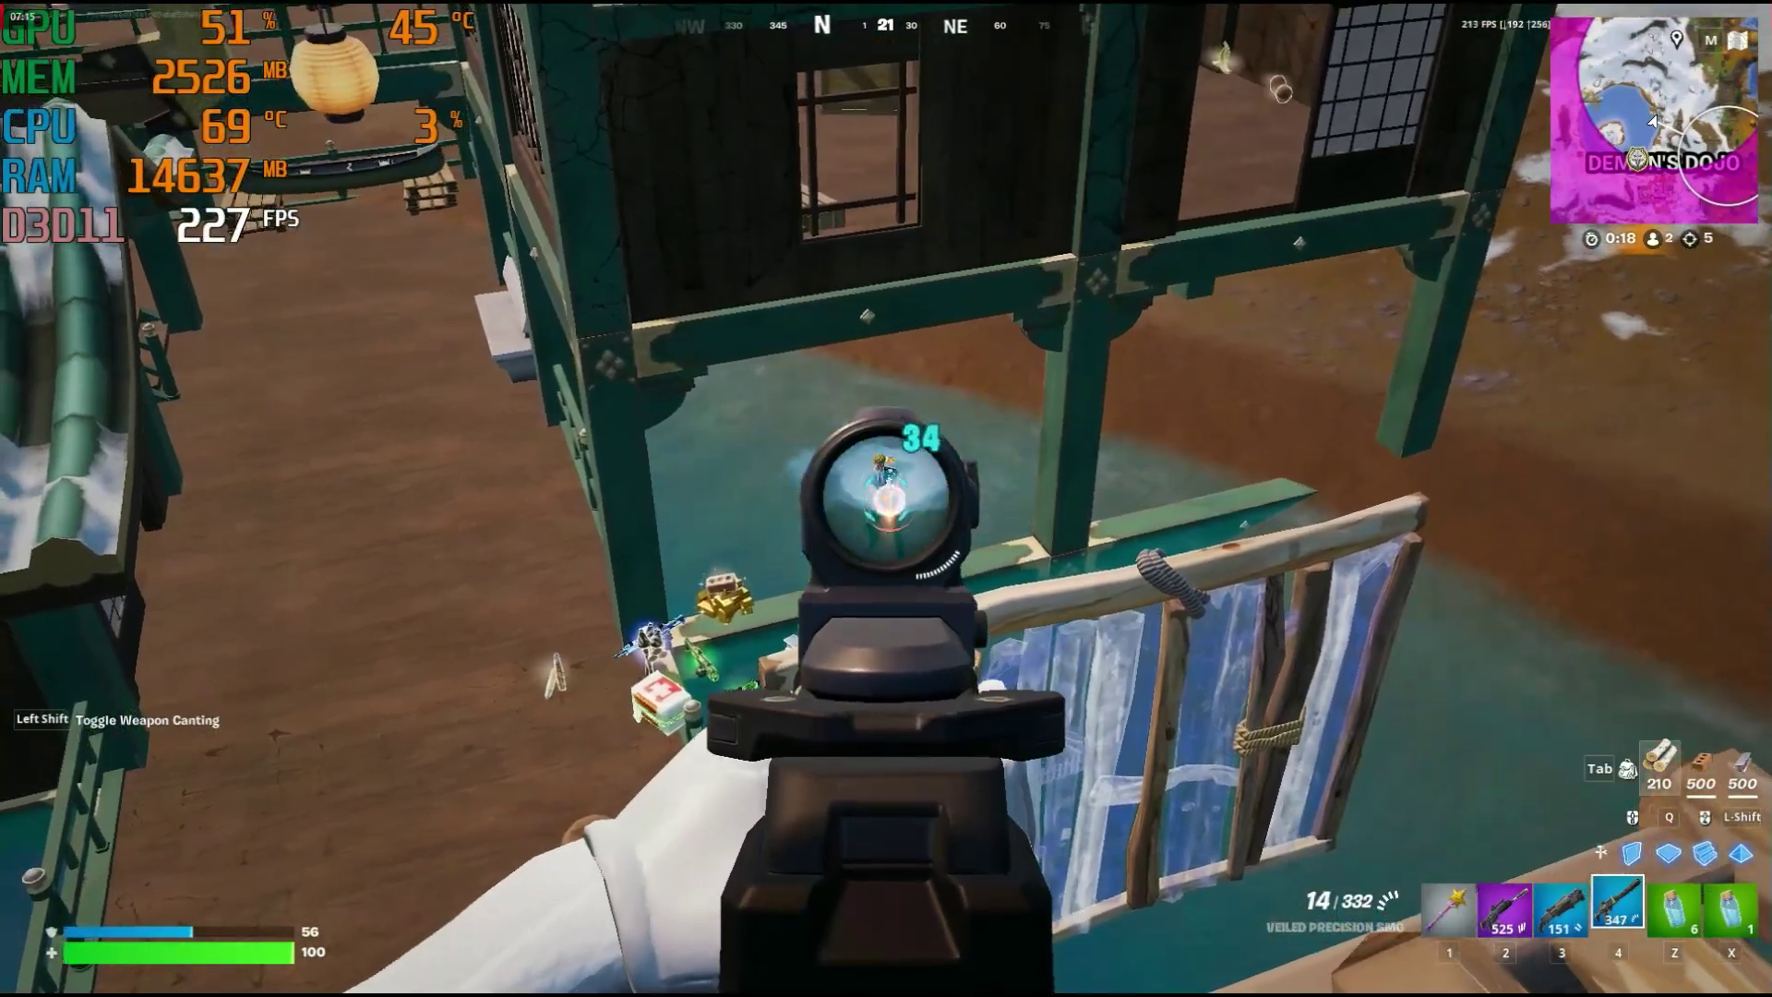
pyautogui.press('w')
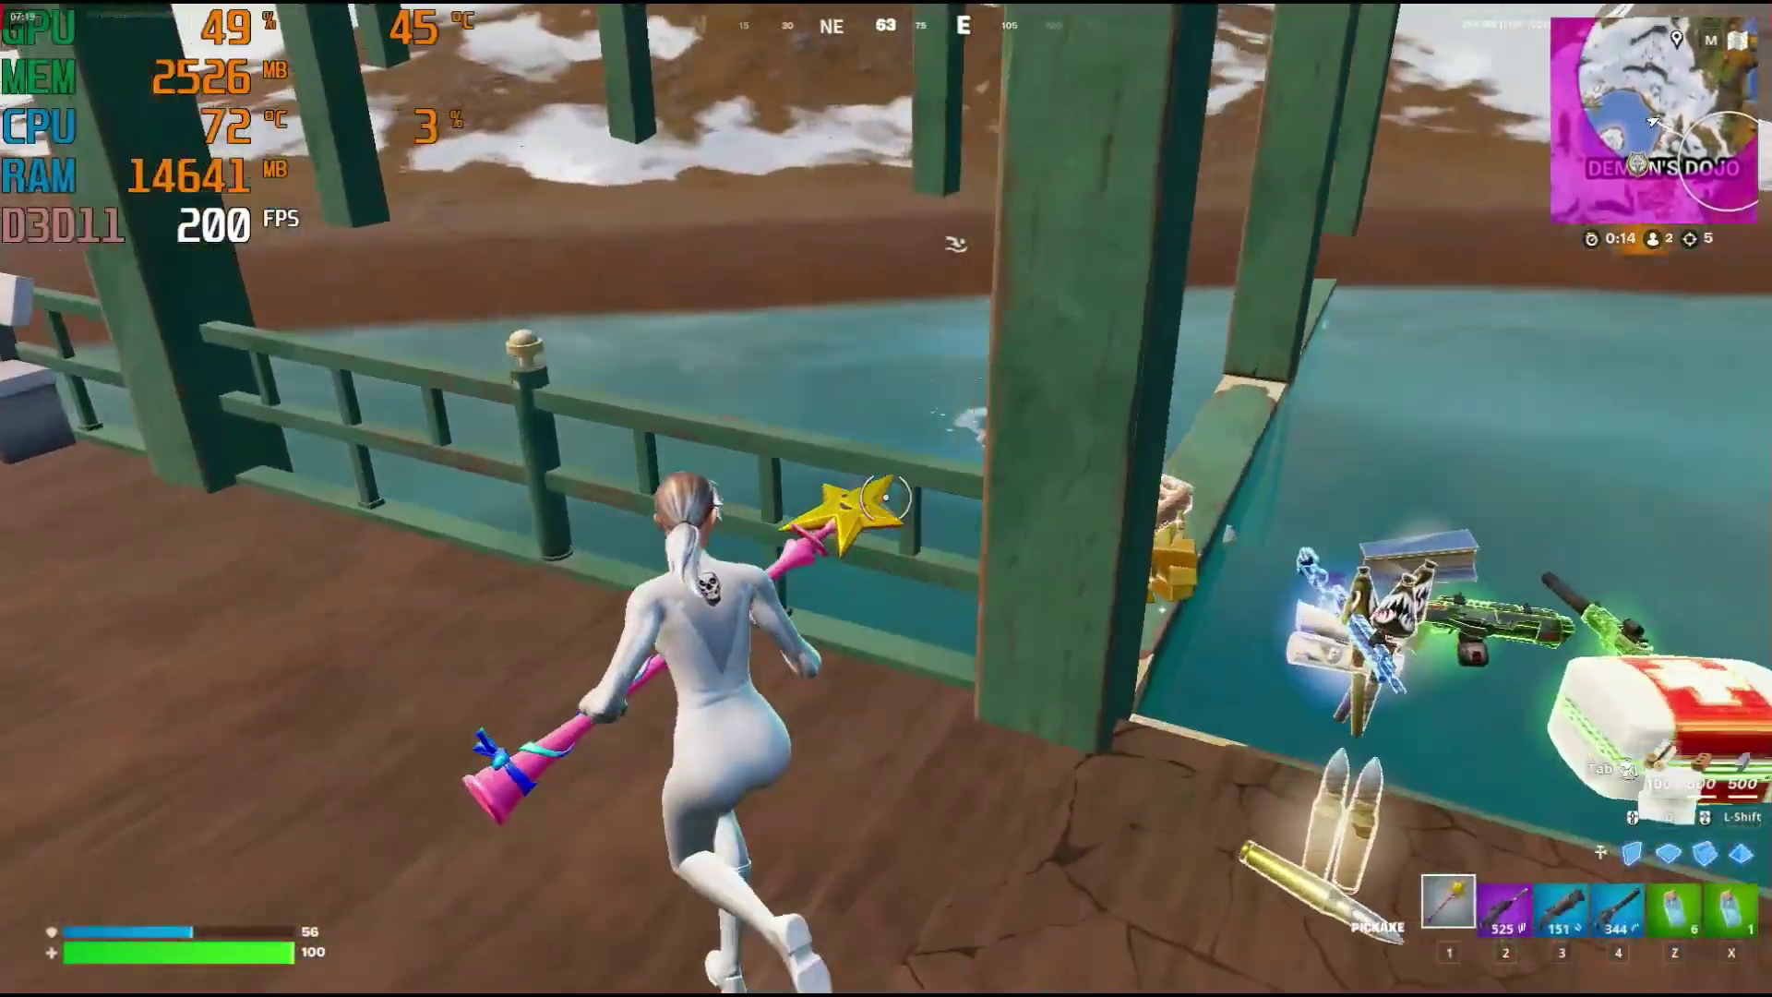
pyautogui.press('space')
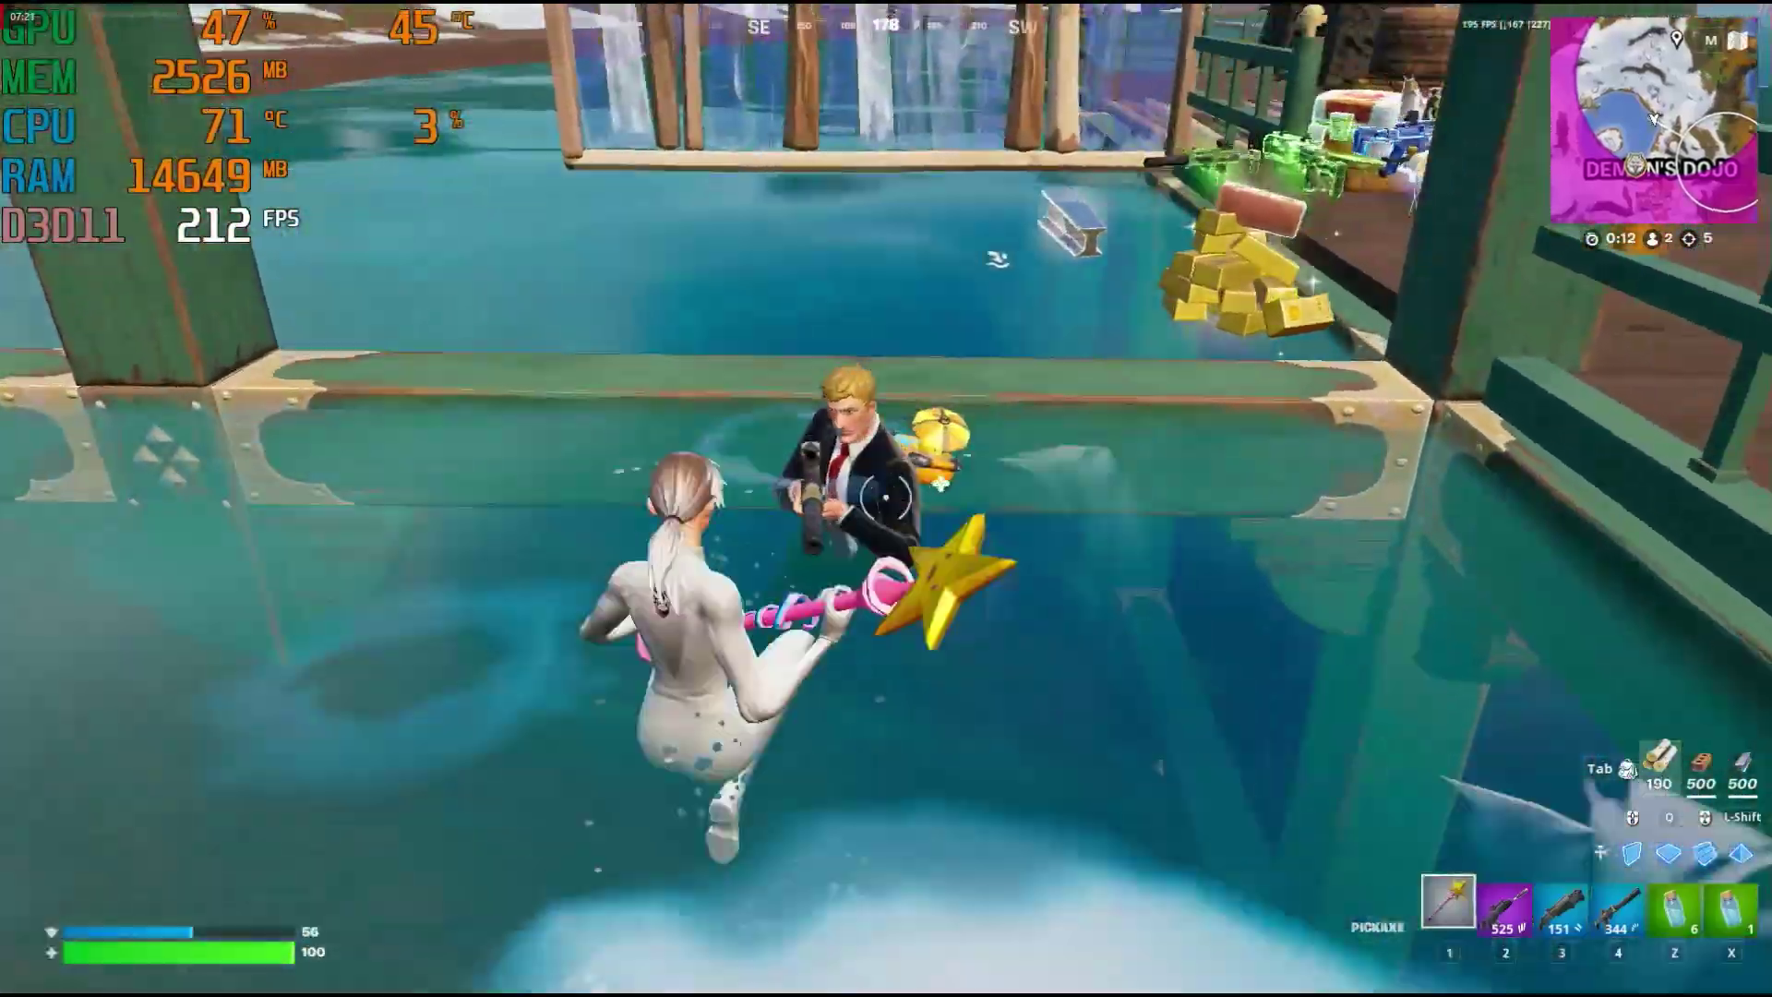
pyautogui.click(884, 498)
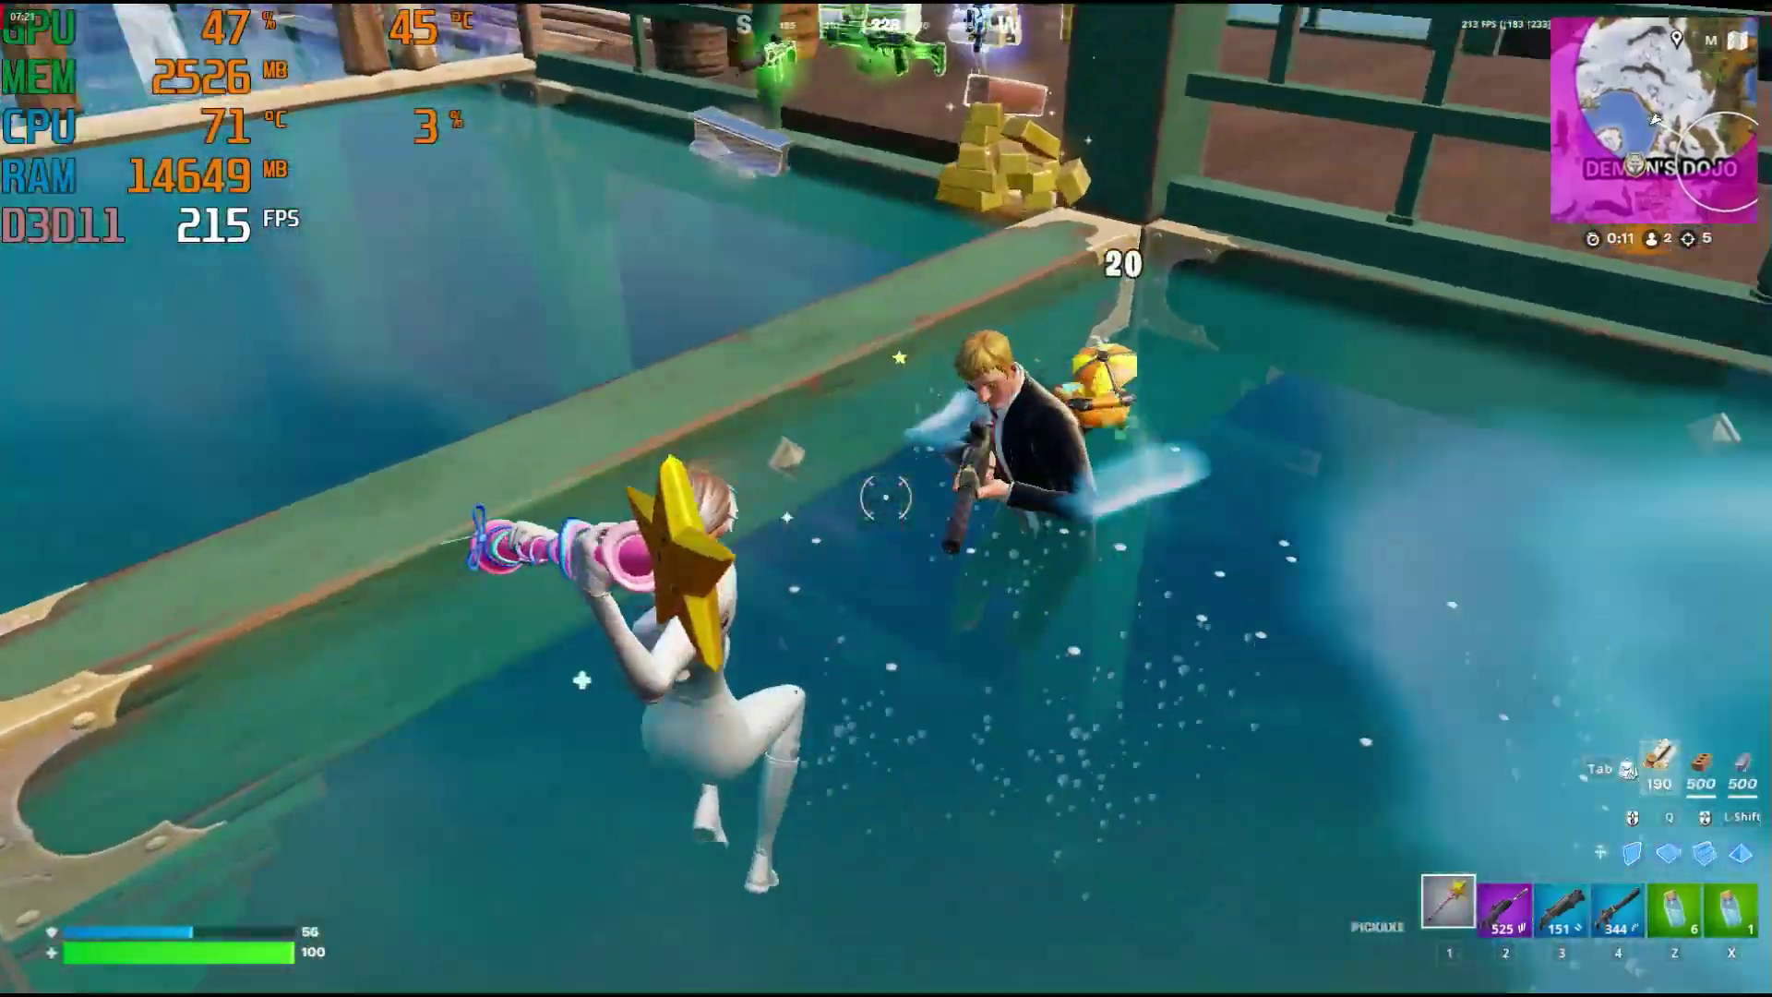
pyautogui.click(884, 498)
pyautogui.click(884, 498)
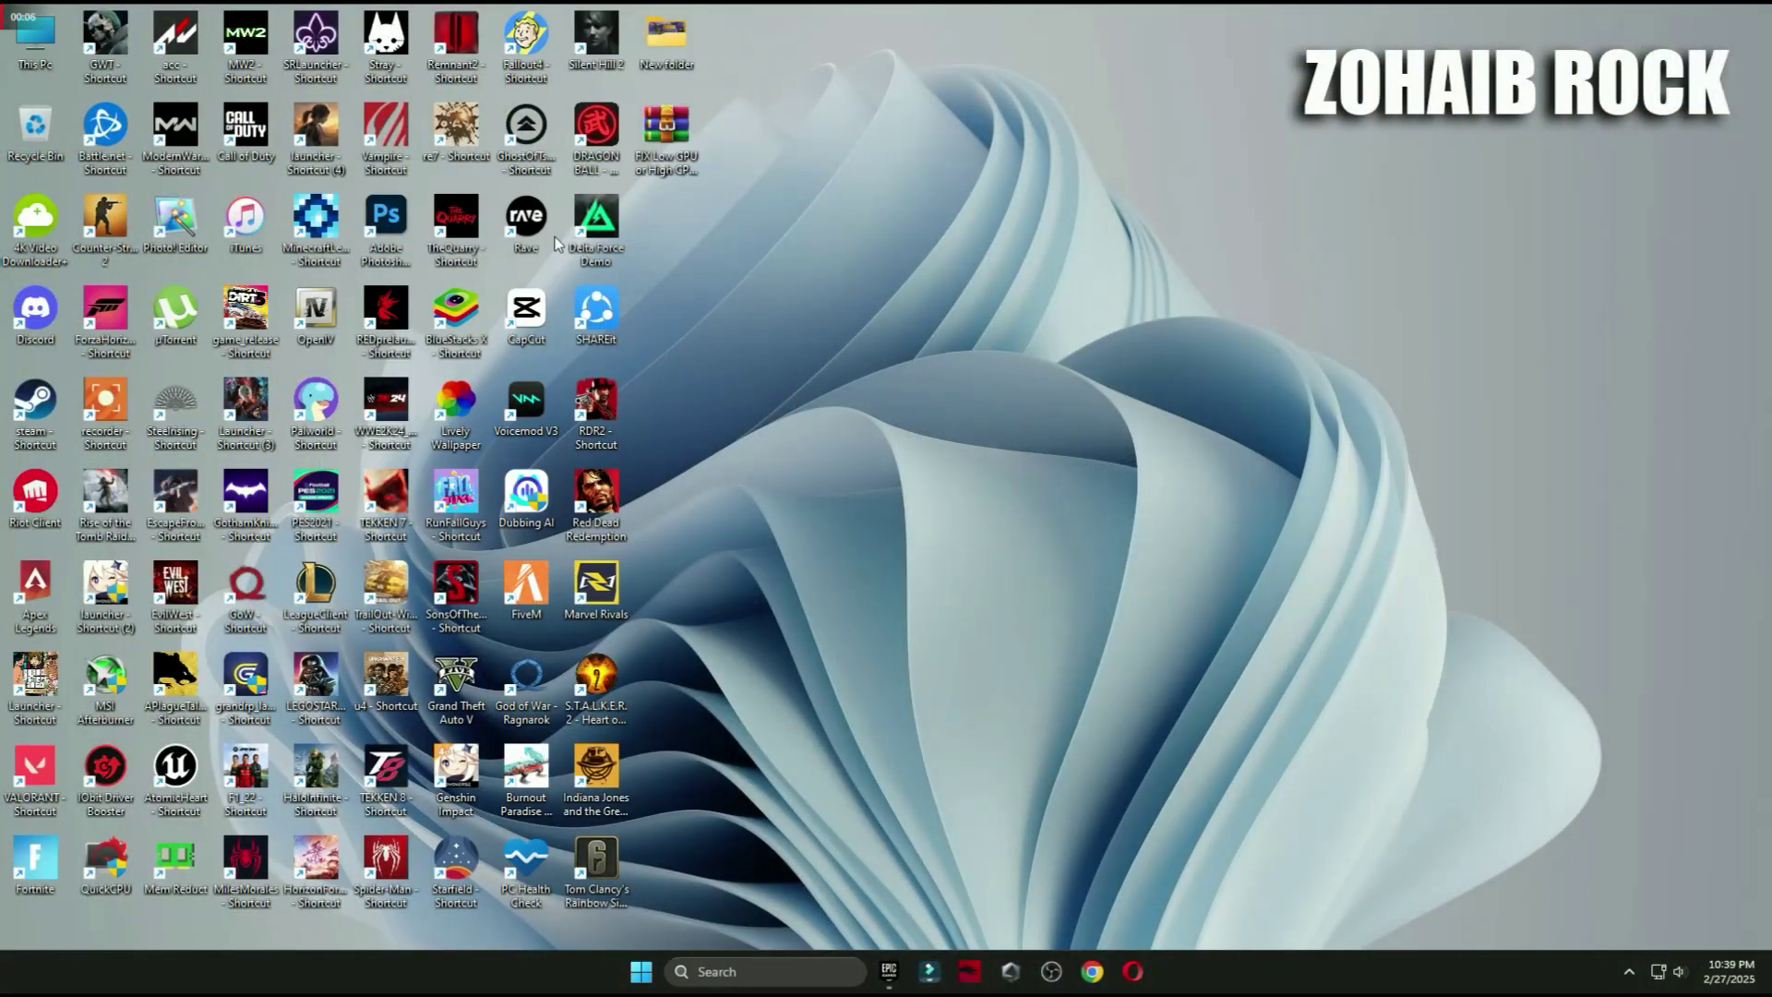
# Step: Open Device Manager within Computer Management and expand the Display adapters category
pyautogui.rightClick(35, 35)
pyautogui.click(134, 282)
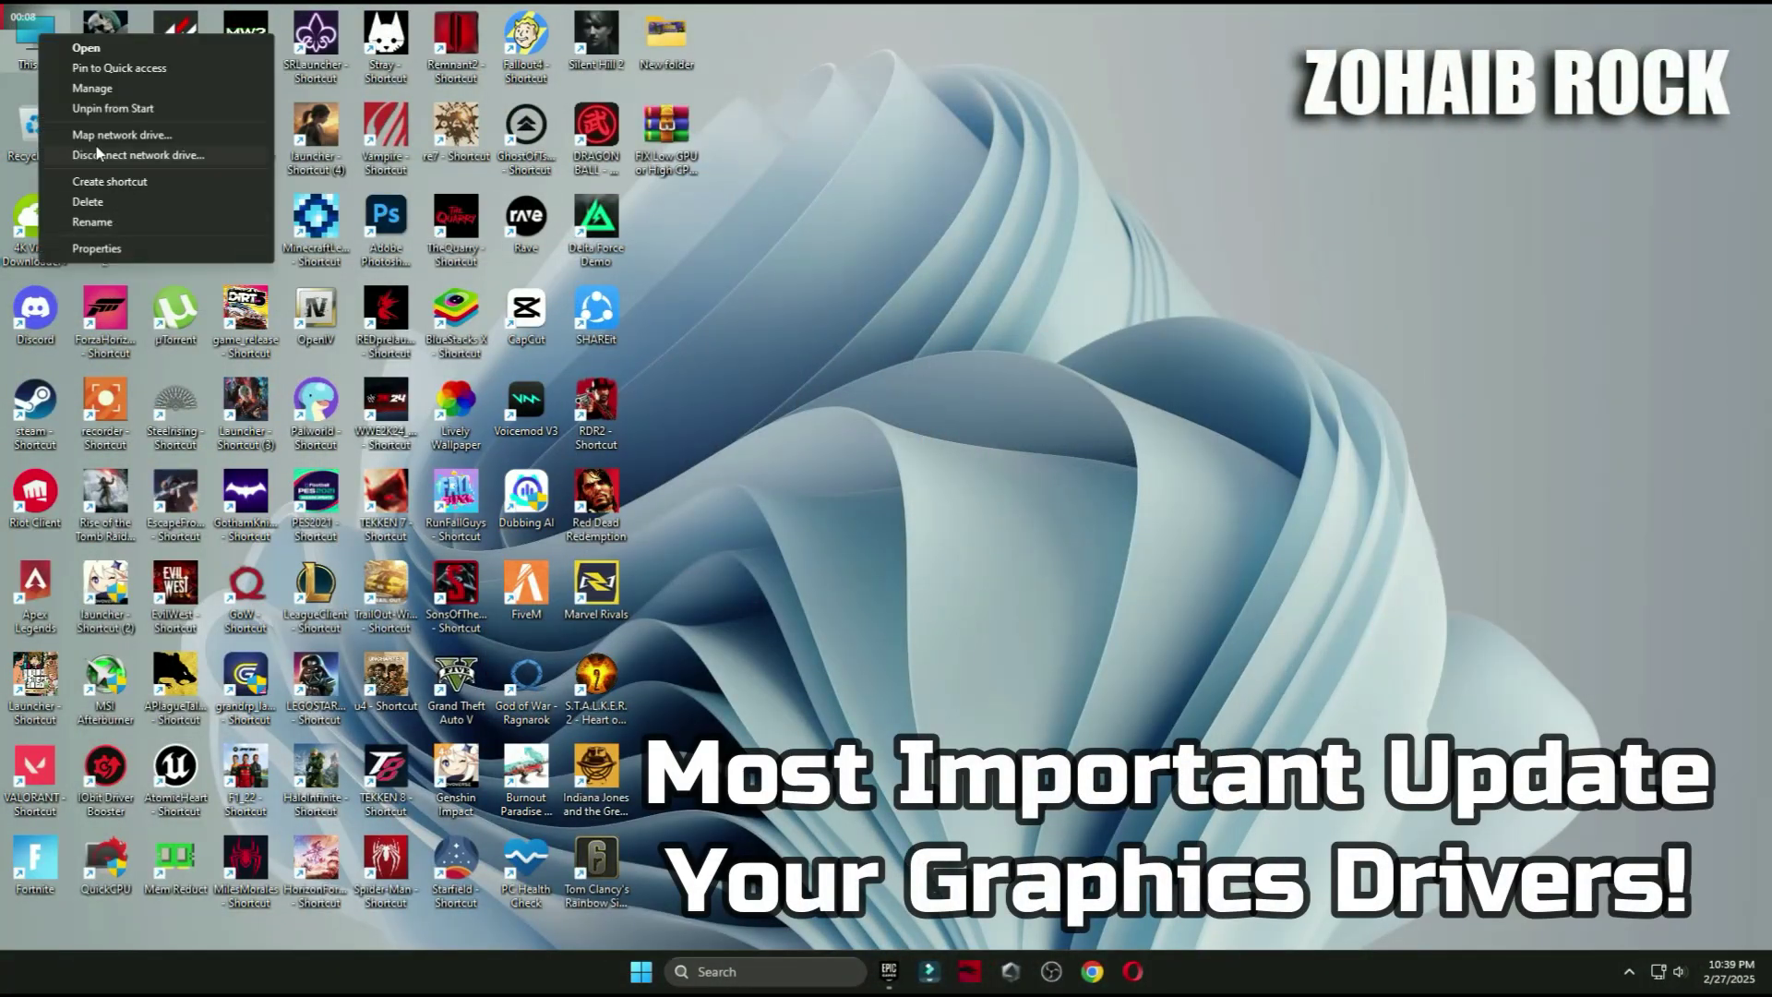
pyautogui.click(85, 85)
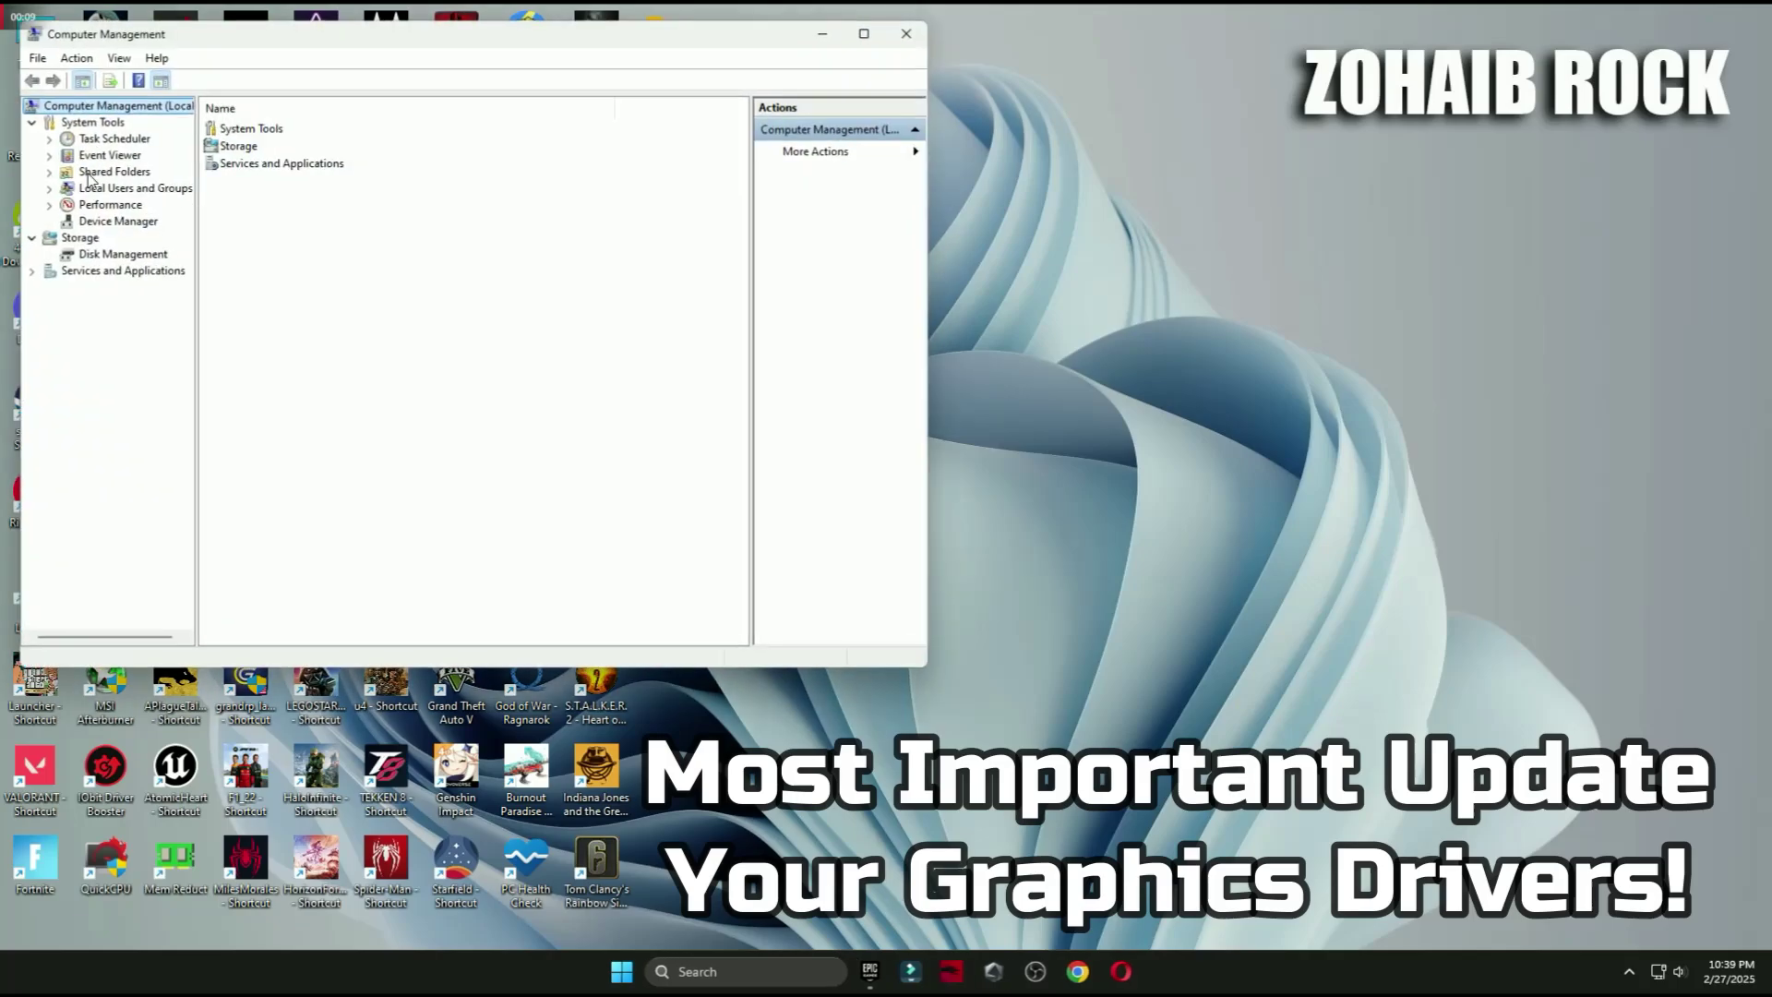
pyautogui.click(118, 221)
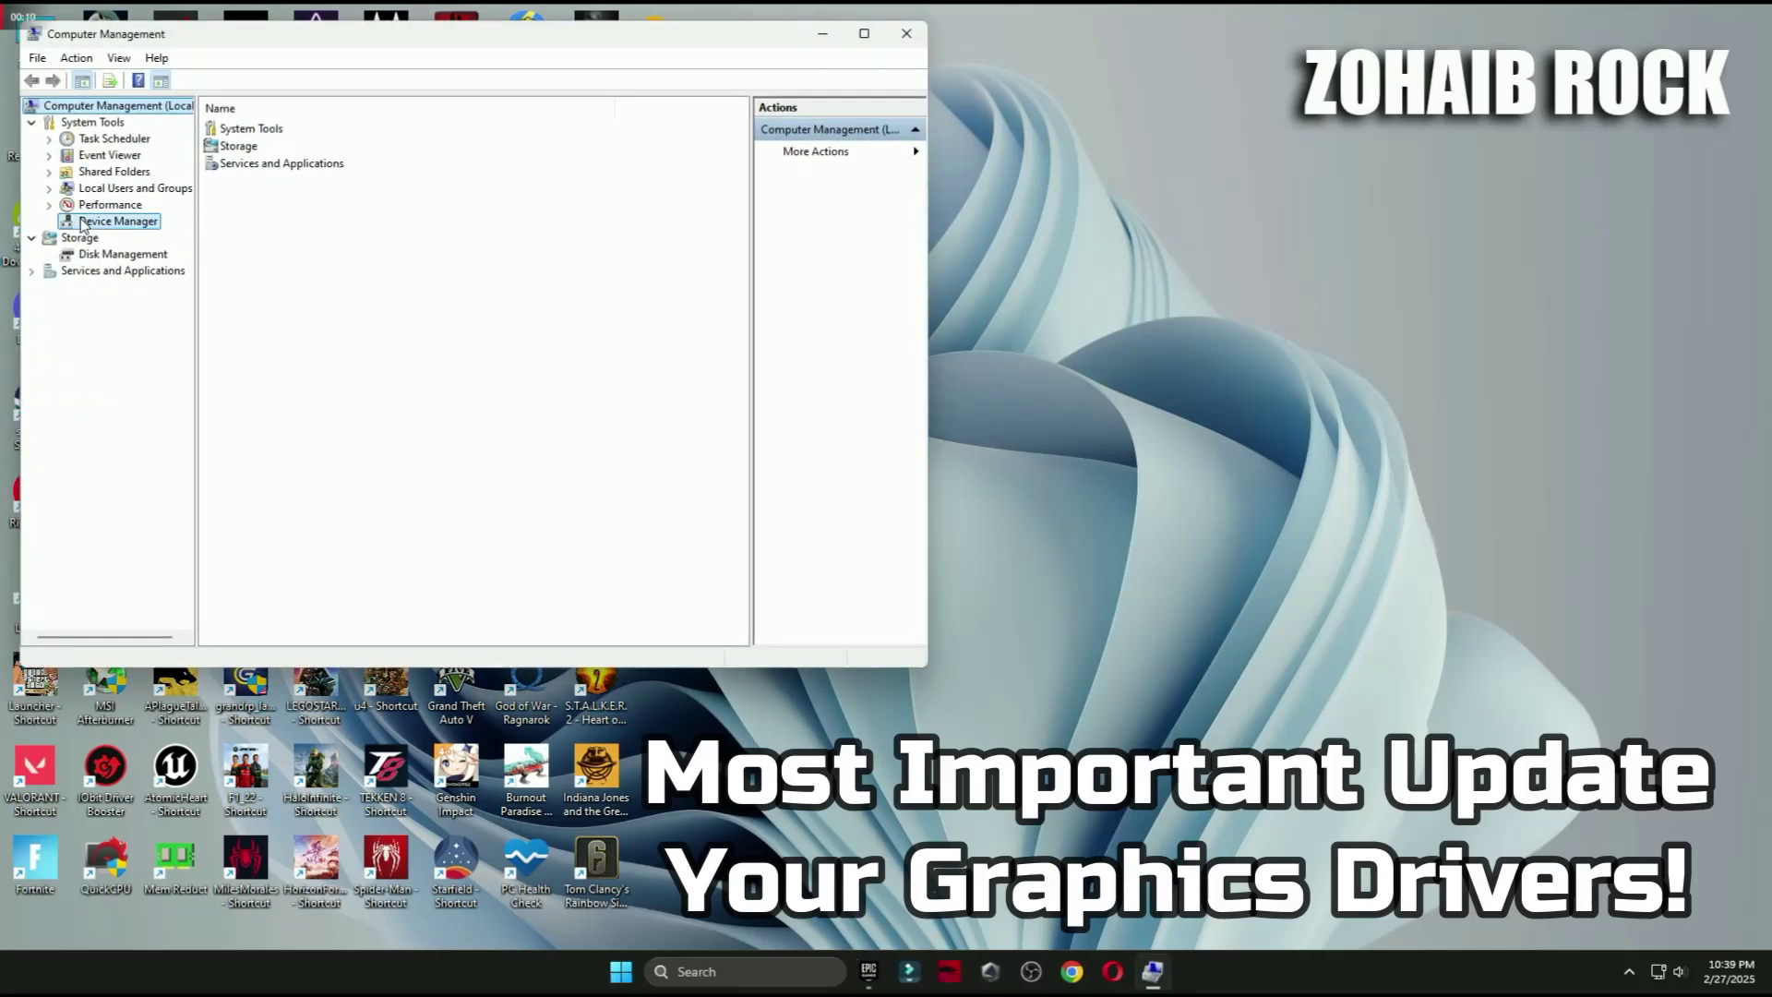
pyautogui.click(277, 172)
pyautogui.click(229, 173)
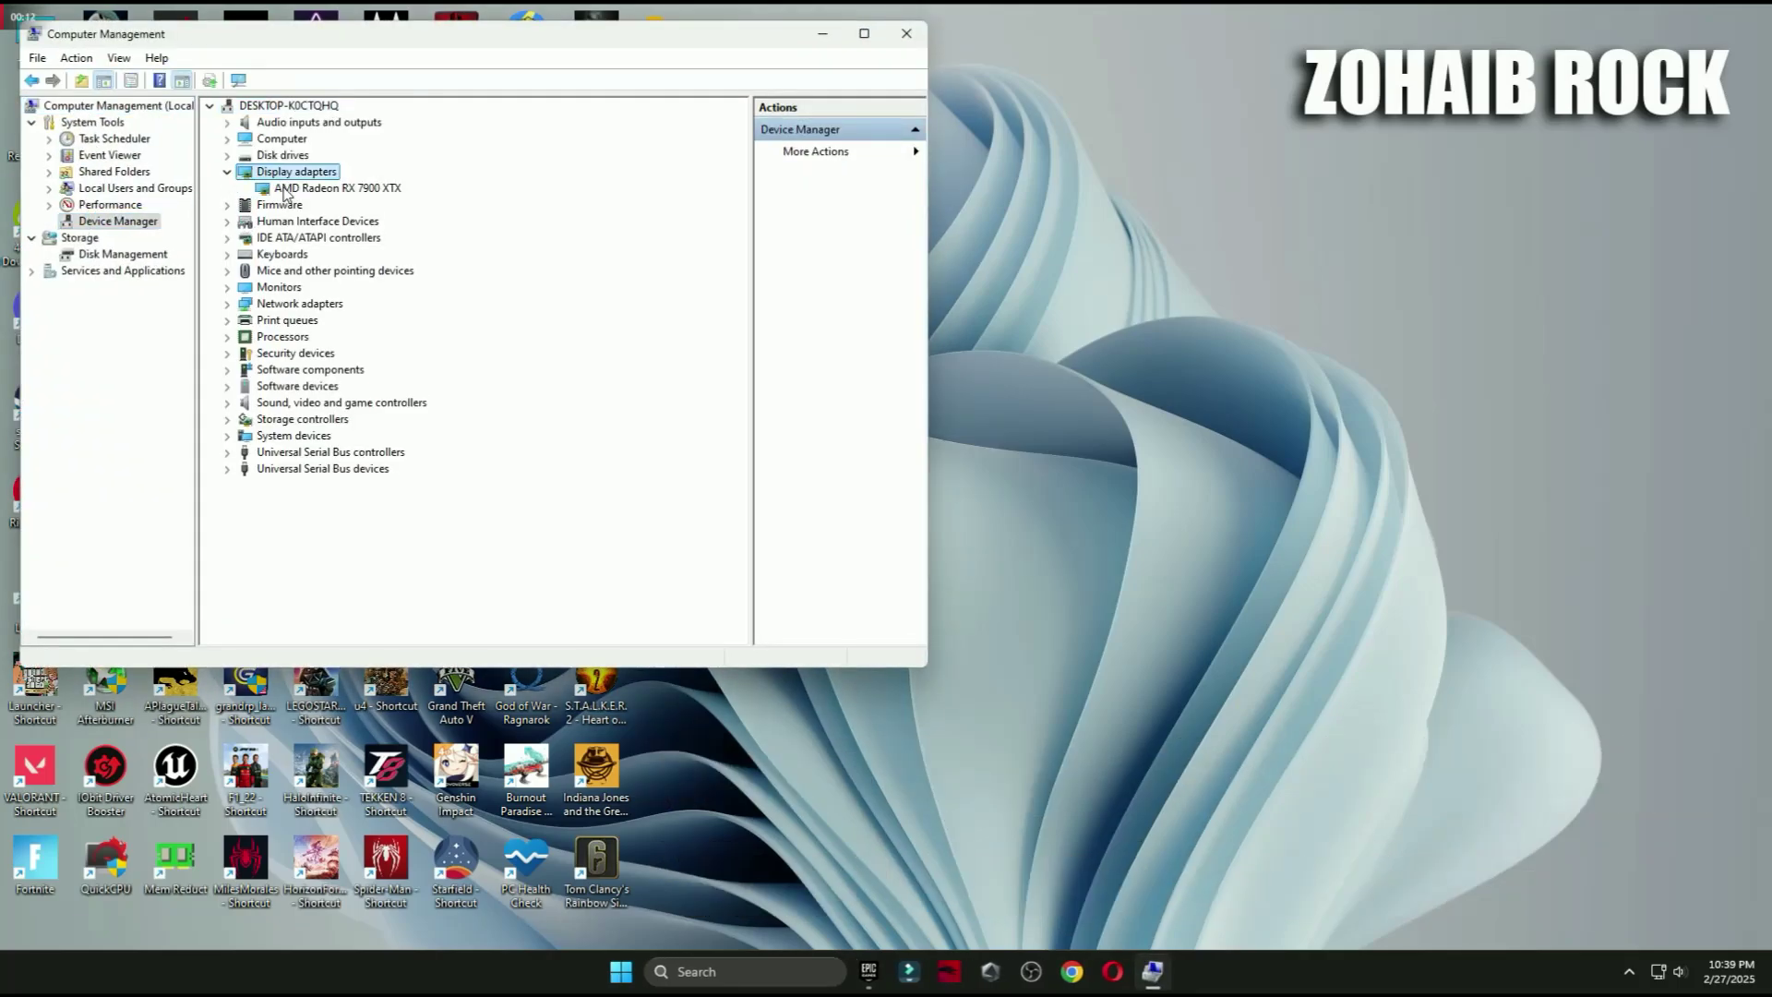
# Step: Run an automatic driver search for the AMD Radeon RX 7900 XTX and close the update wizard
pyautogui.click(350, 189)
pyautogui.rightClick(354, 190)
pyautogui.click(353, 192)
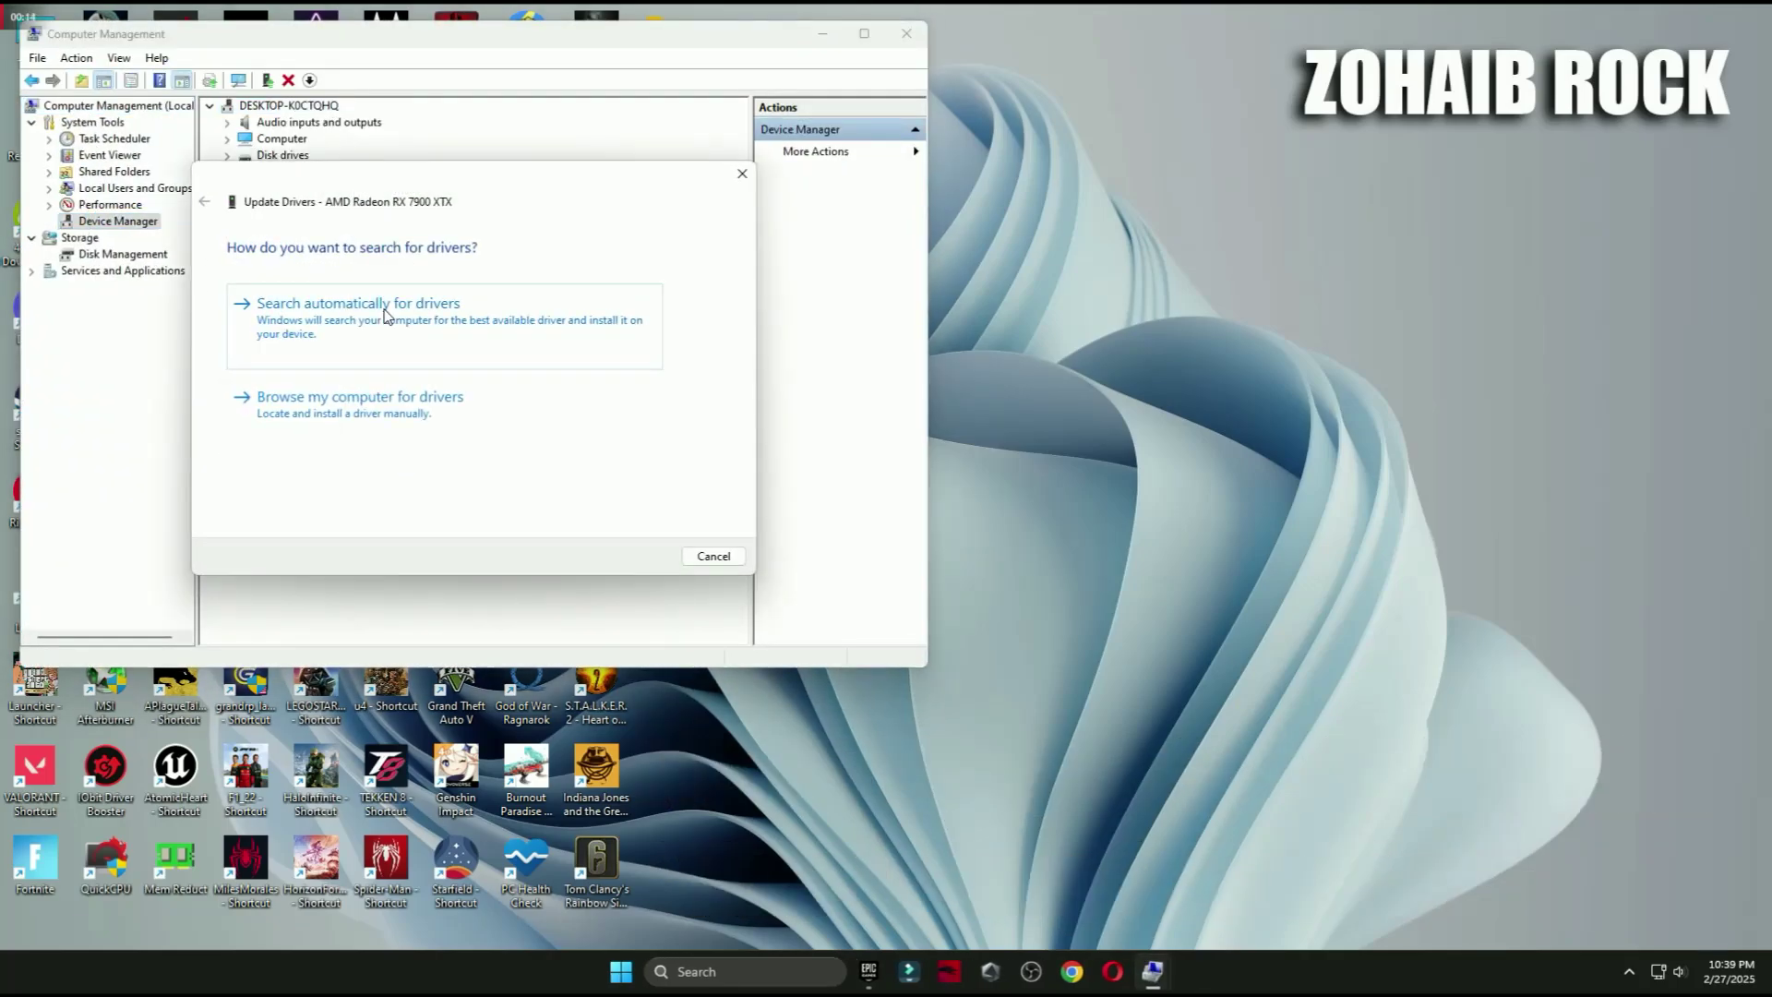
pyautogui.click(248, 299)
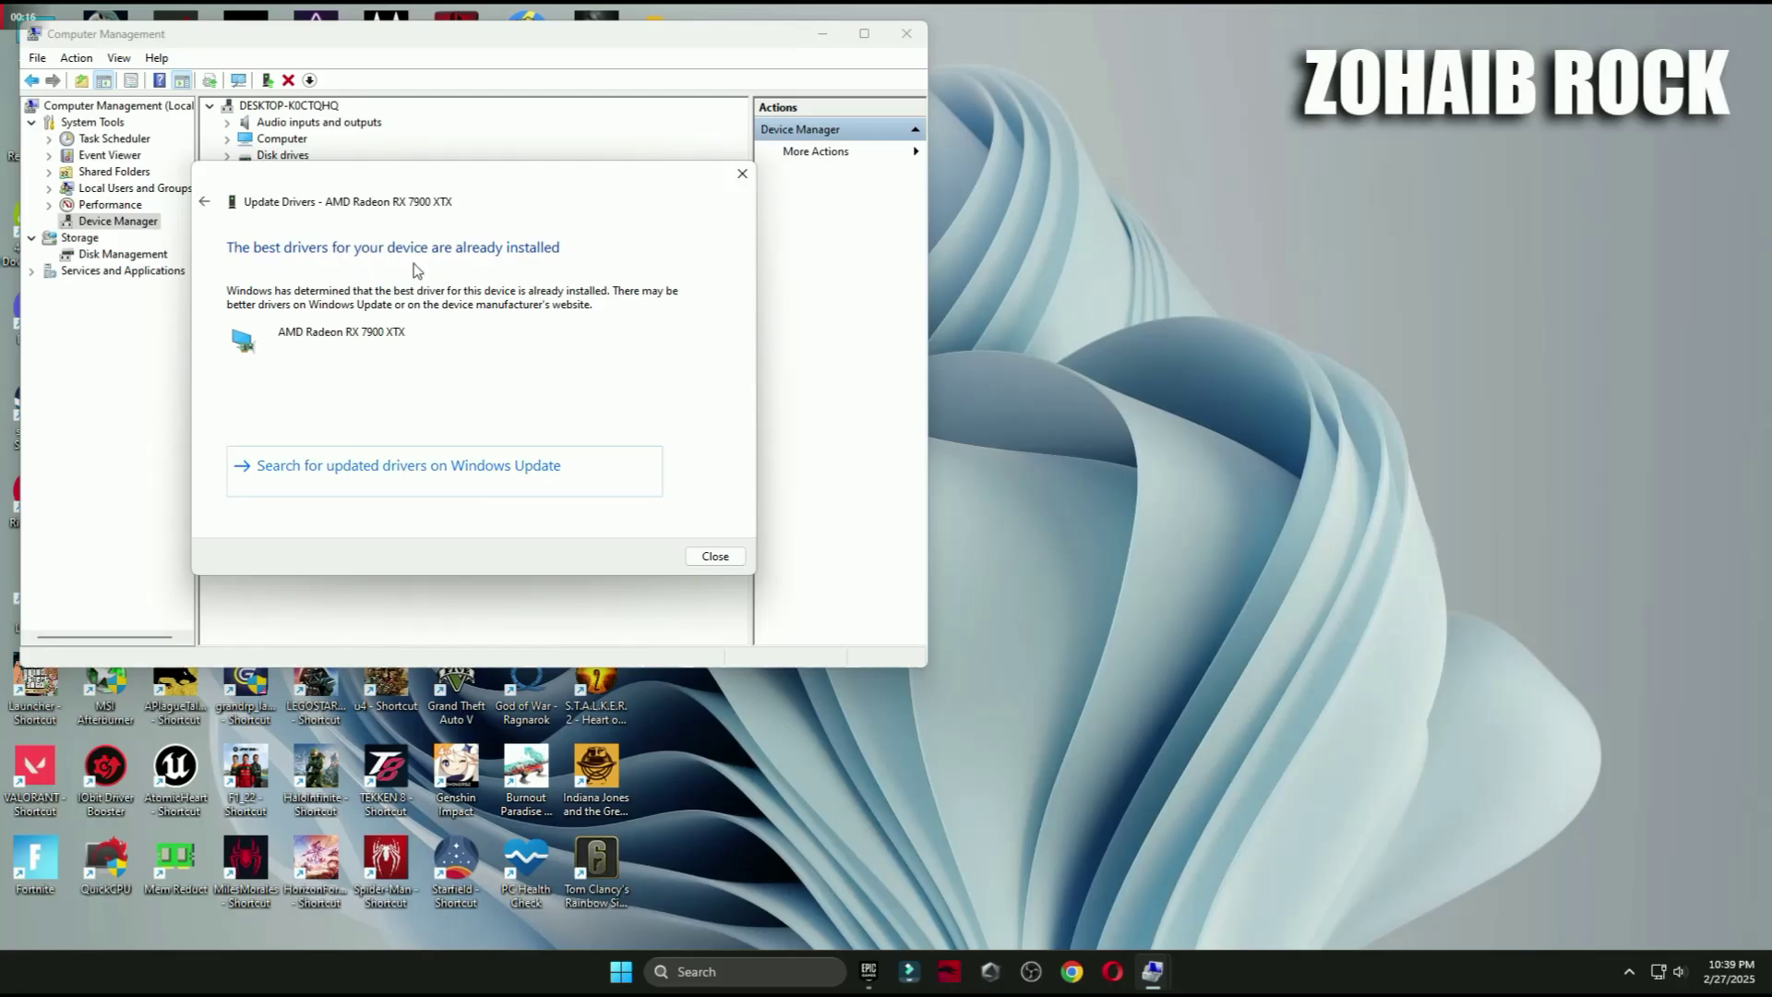
pyautogui.click(742, 174)
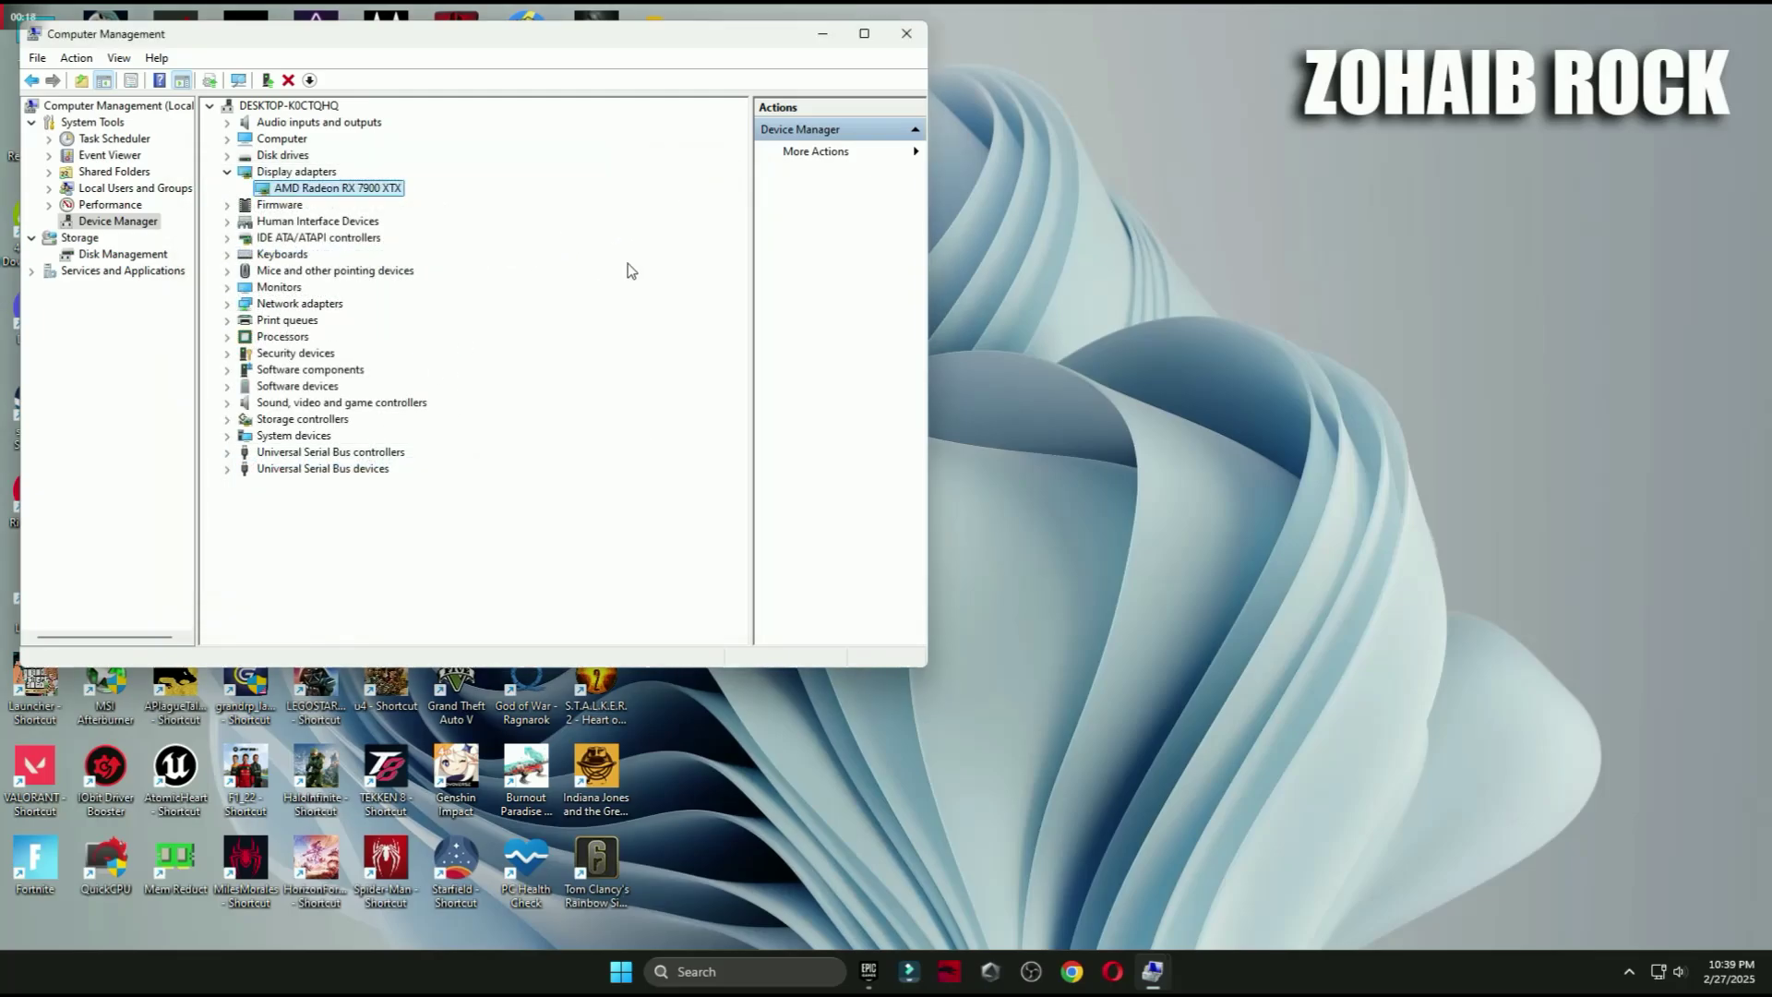
# Step: Disable the High precision event timer under System devices and close Computer Management
pyautogui.click(312, 436)
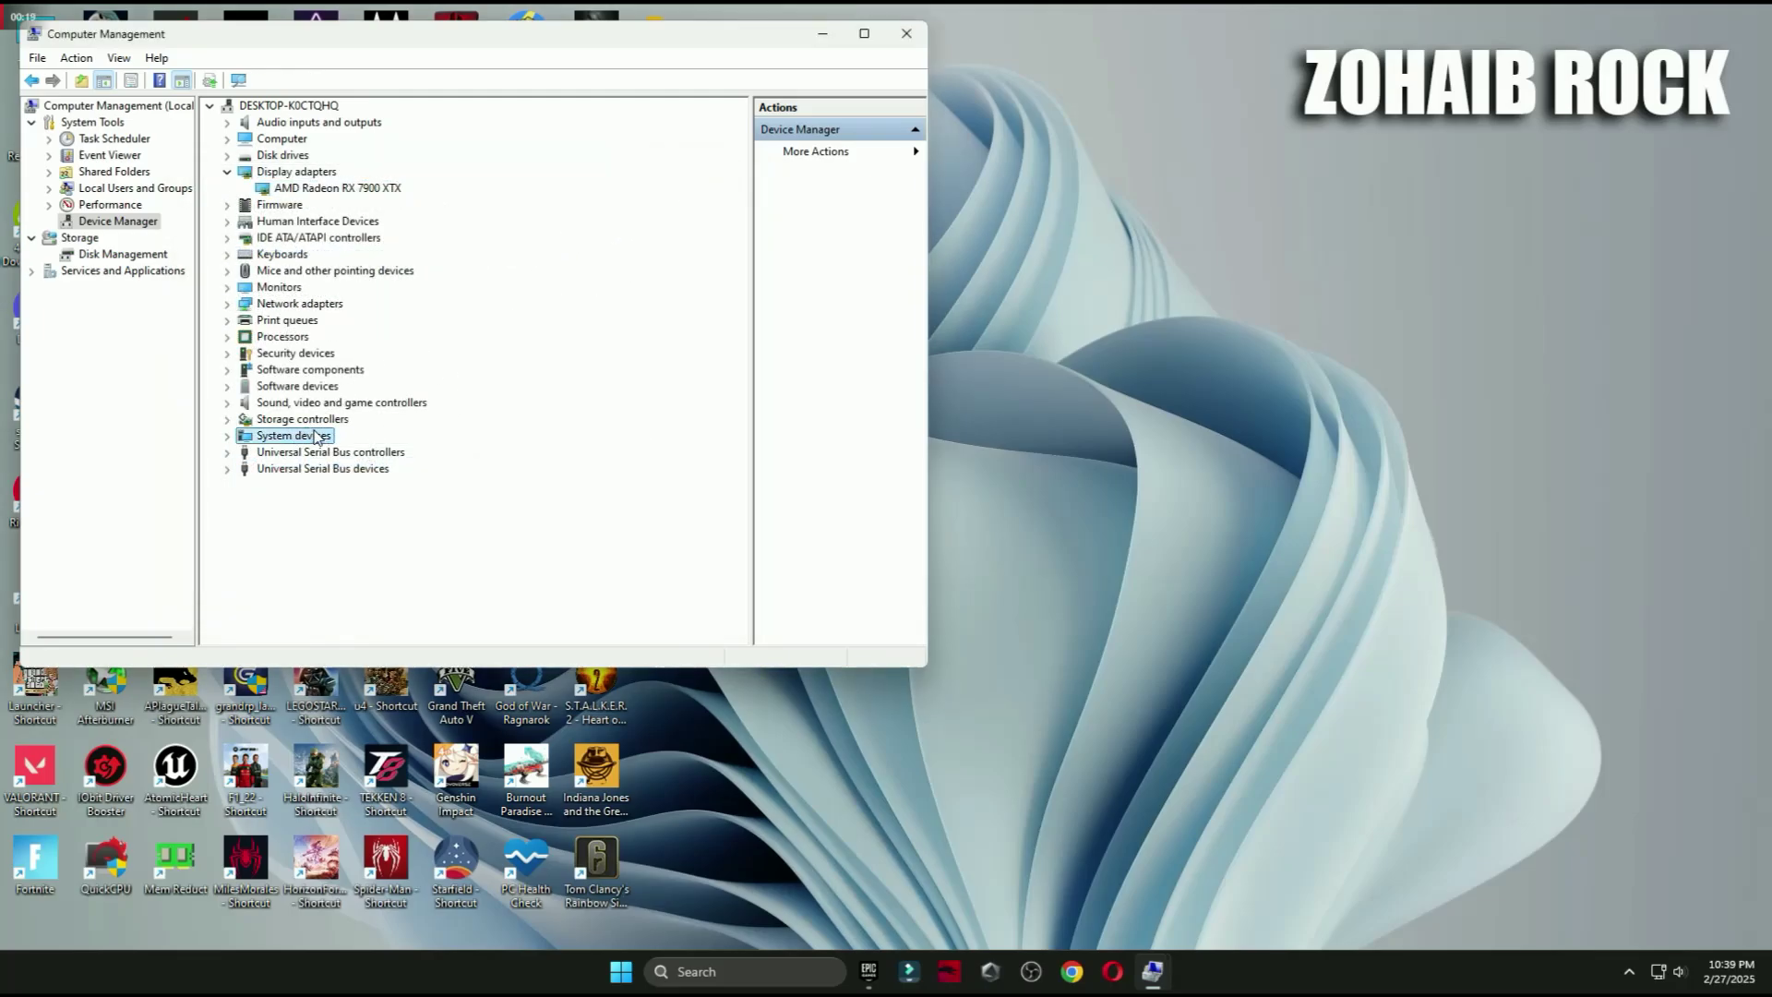
pyautogui.click(228, 435)
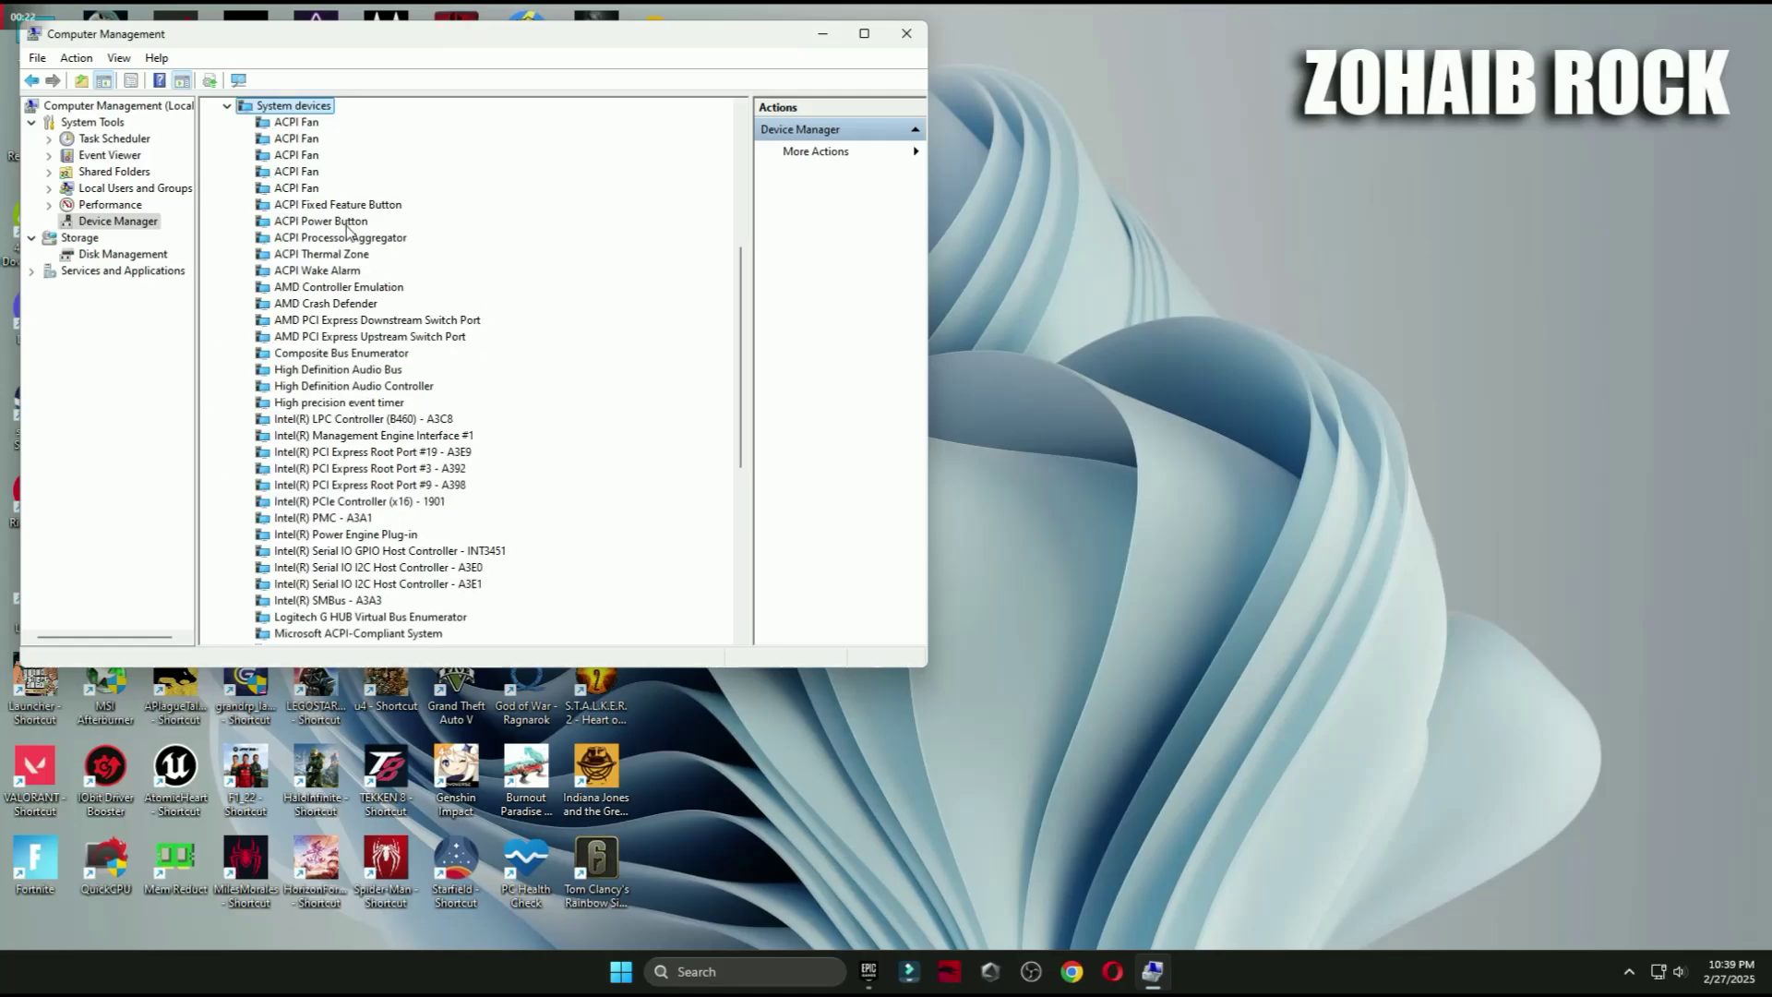
pyautogui.click(327, 406)
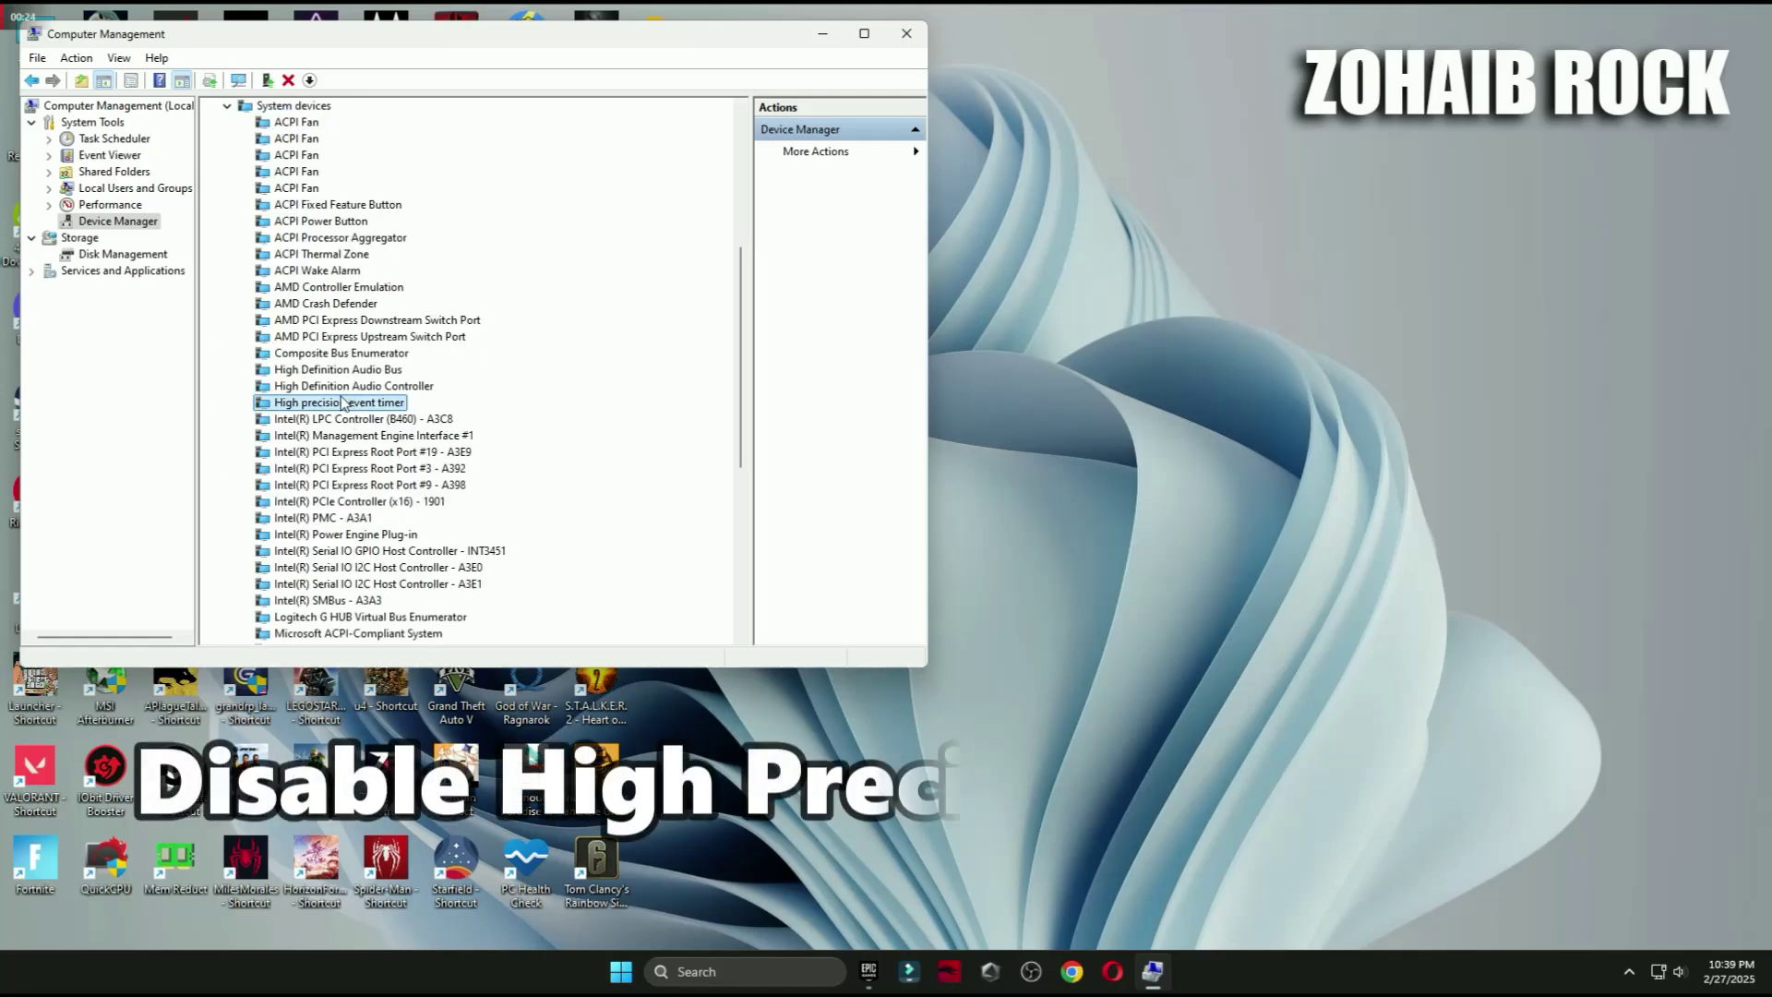
pyautogui.rightClick(295, 408)
pyautogui.click(367, 437)
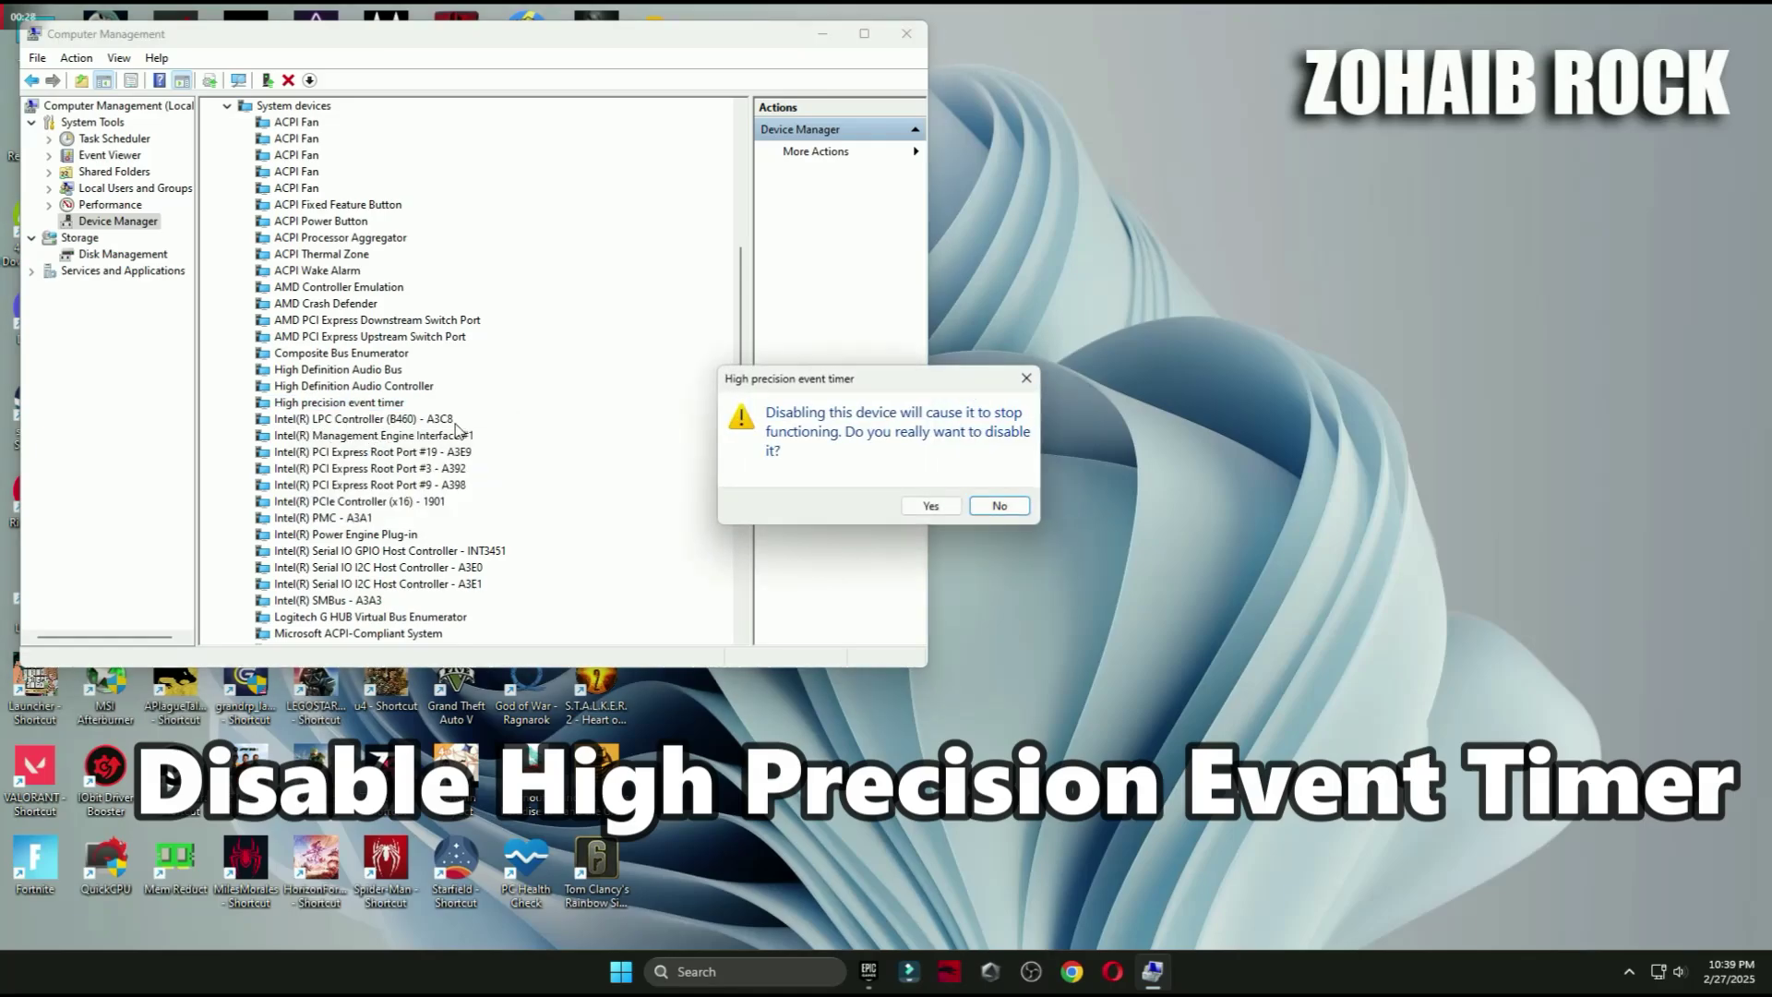
pyautogui.click(932, 504)
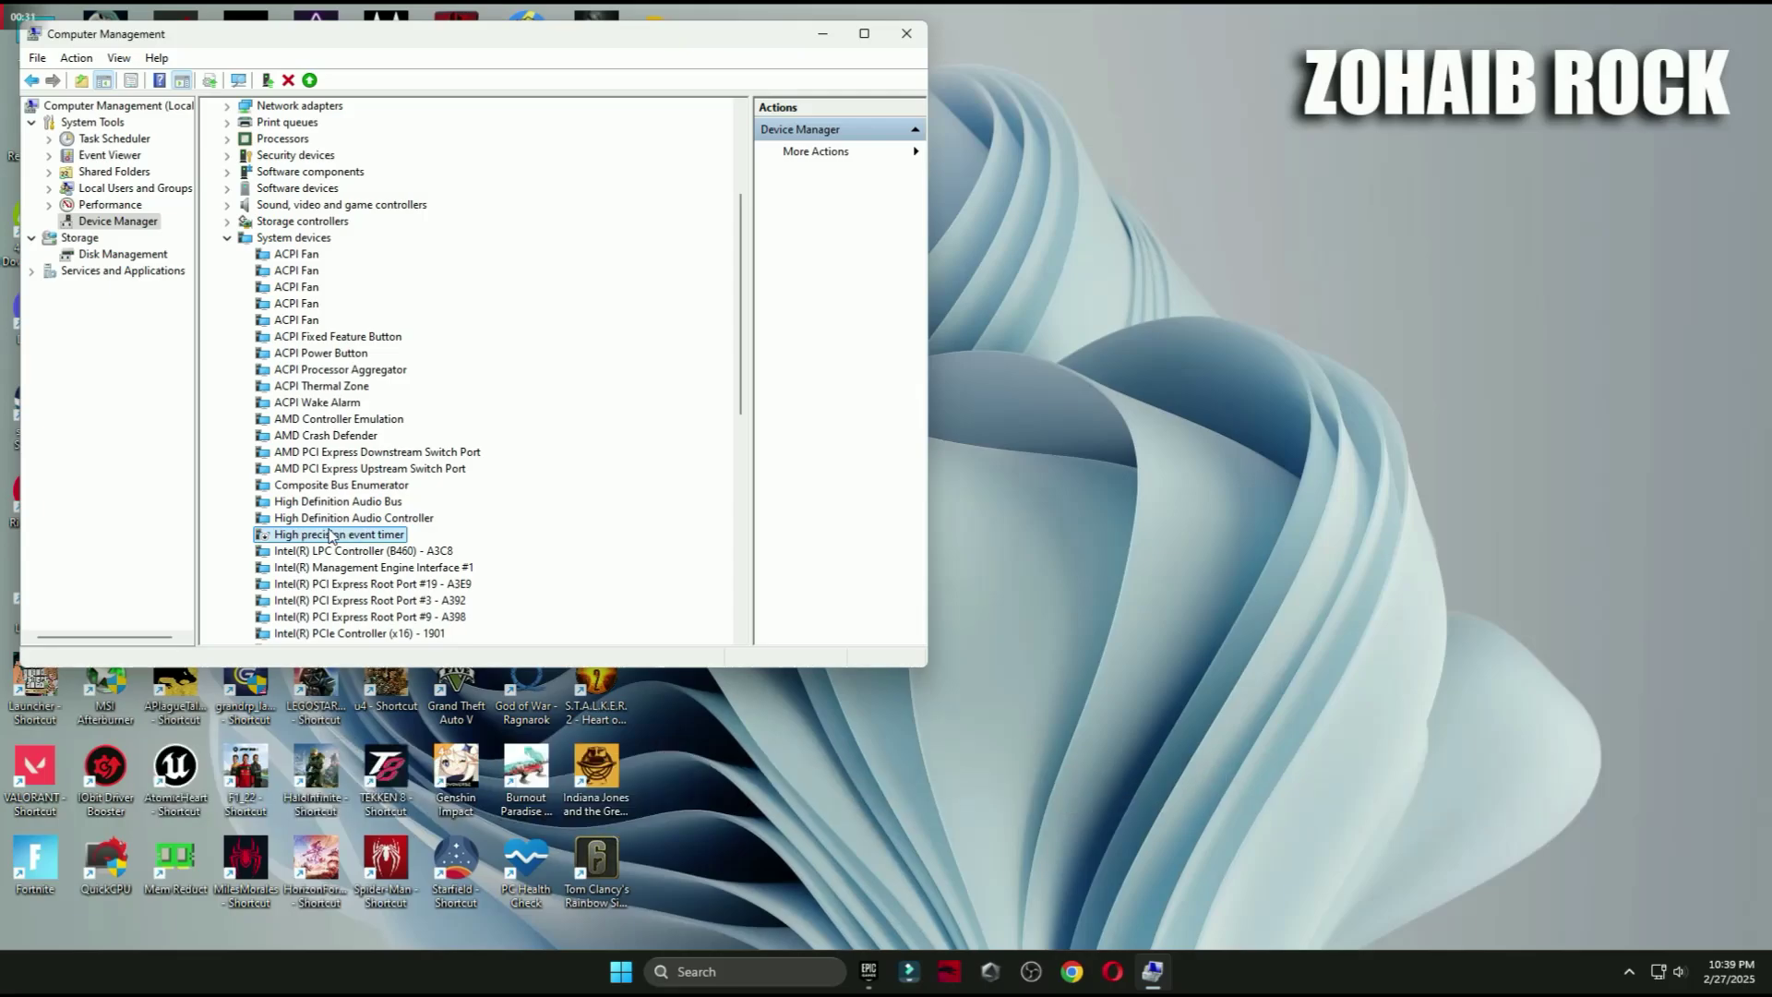
pyautogui.click(909, 34)
# Step: Extract the Fortnite Chapter 6 GPU/CPU fix pack with WinRAR and place its archive and extracted folder side by side in the desktop's empty area
pyautogui.moveTo(662, 140); pyautogui.dragTo(999, 260)
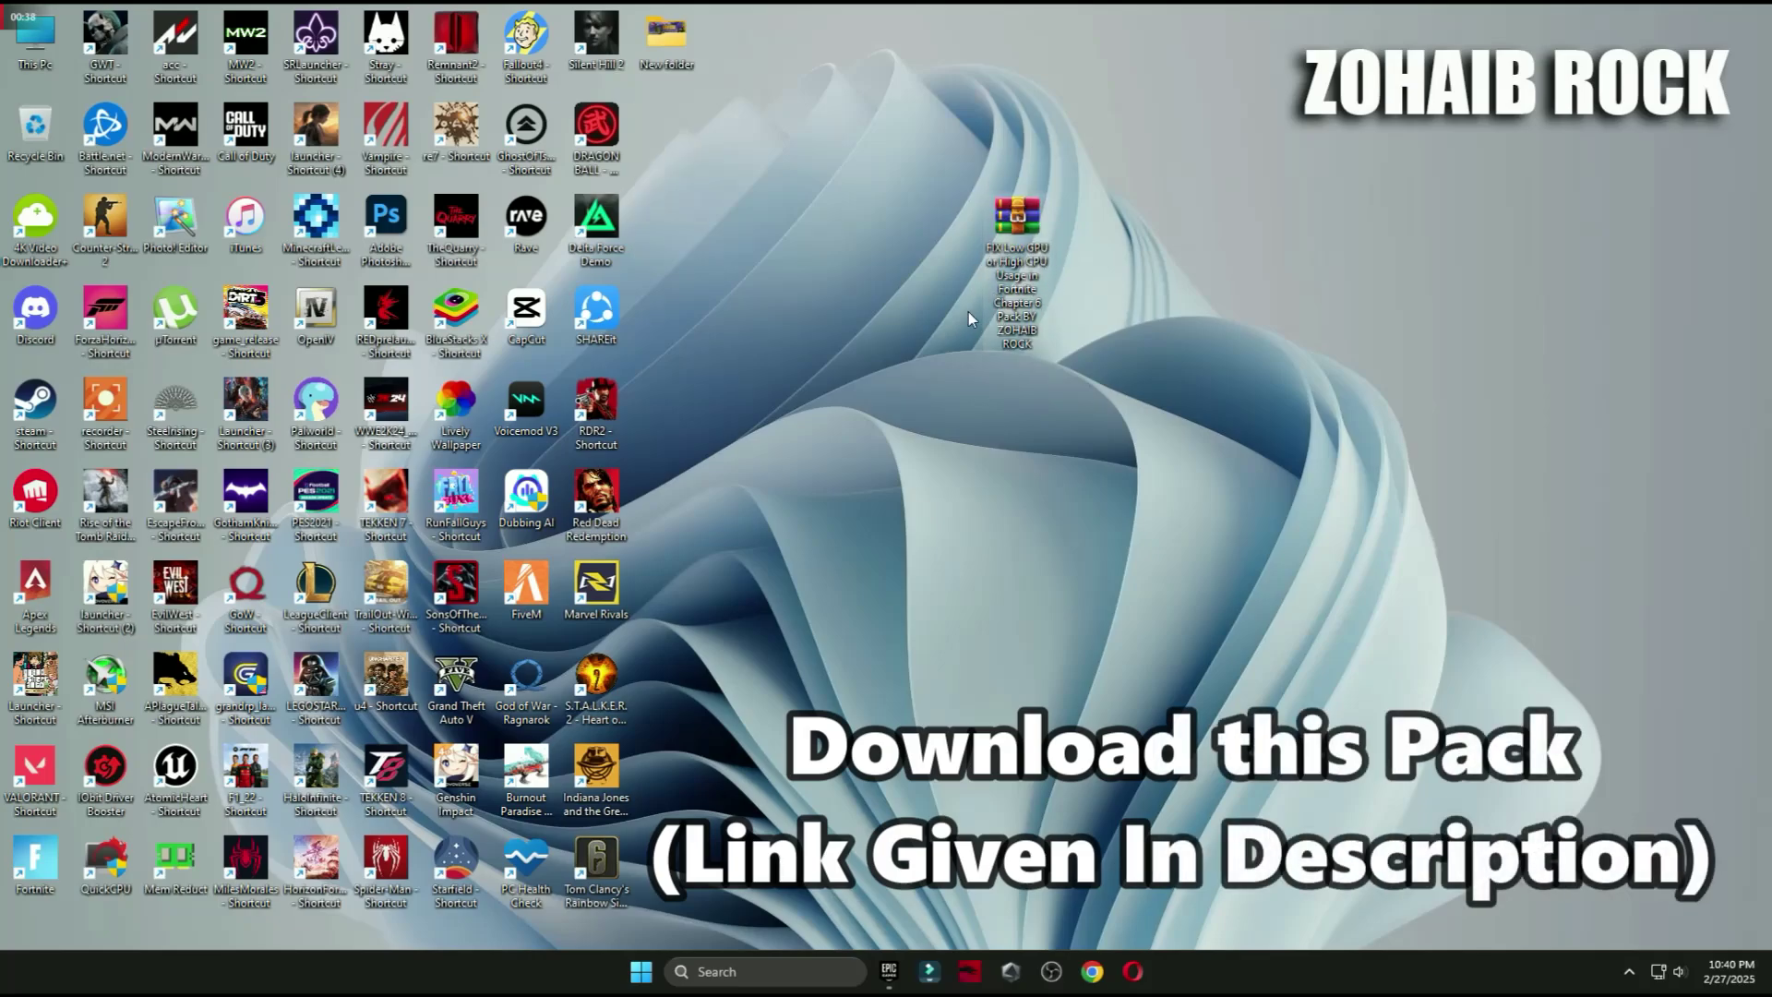
pyautogui.rightClick(1008, 260)
pyautogui.moveTo(1064, 626)
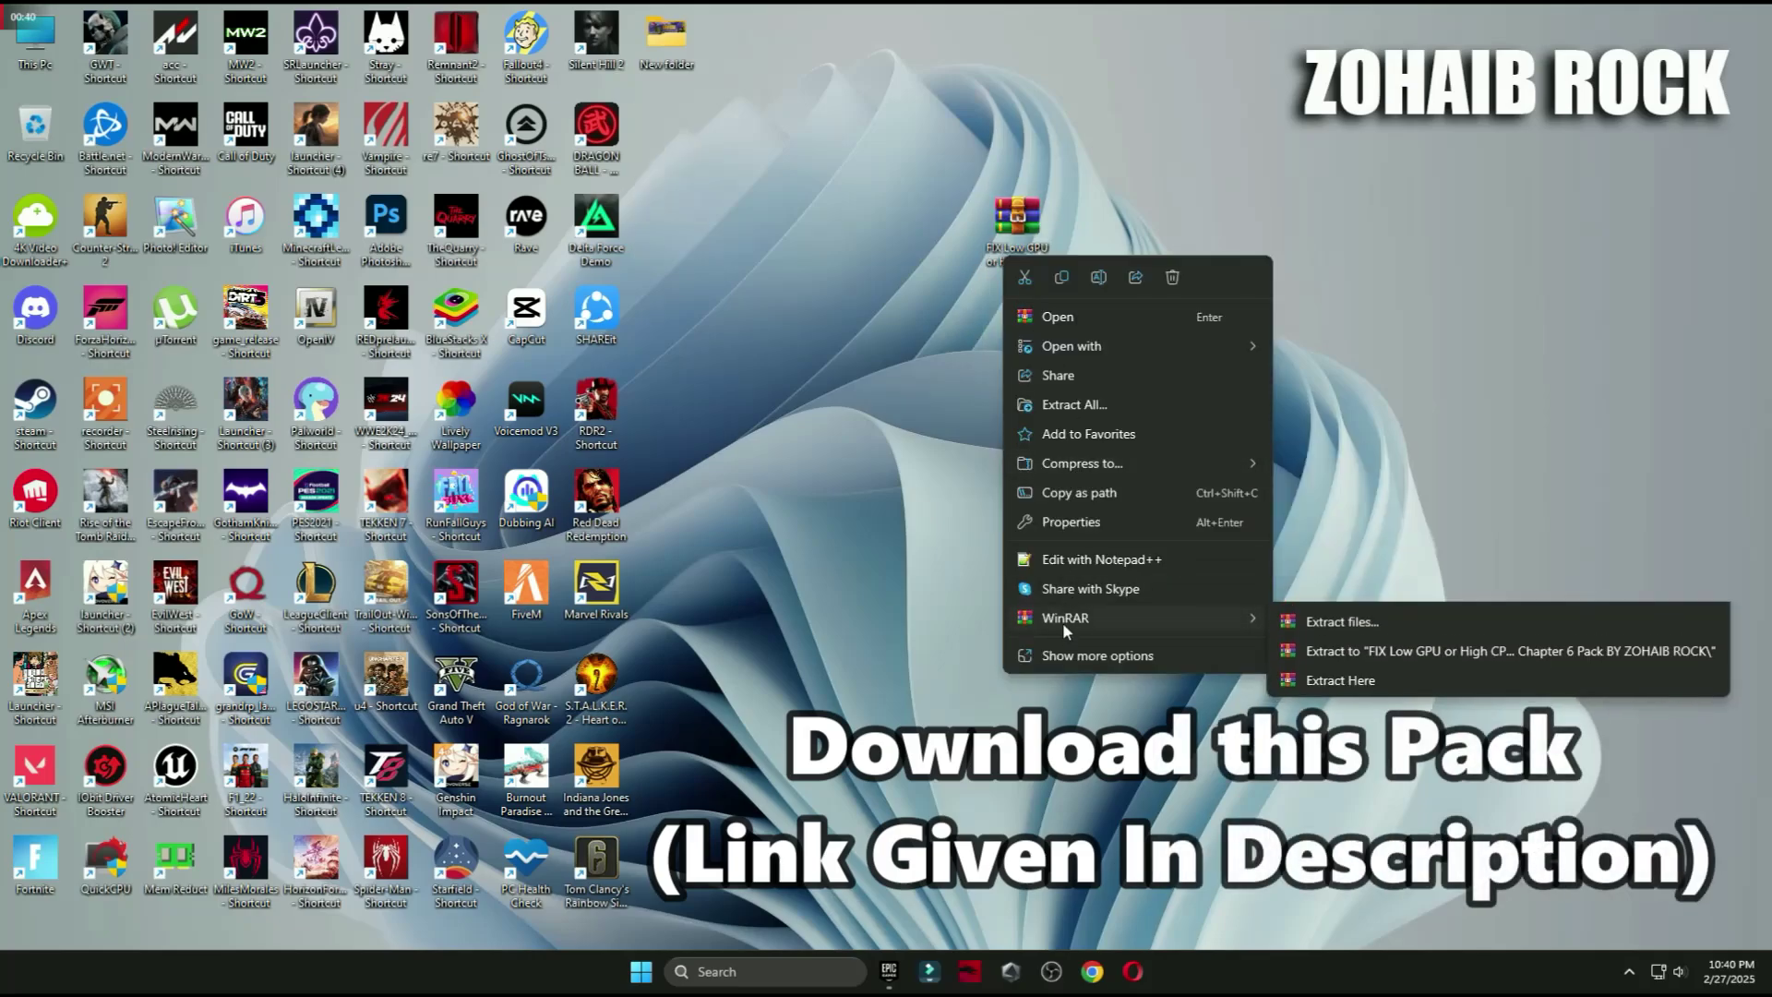
pyautogui.click(1338, 709)
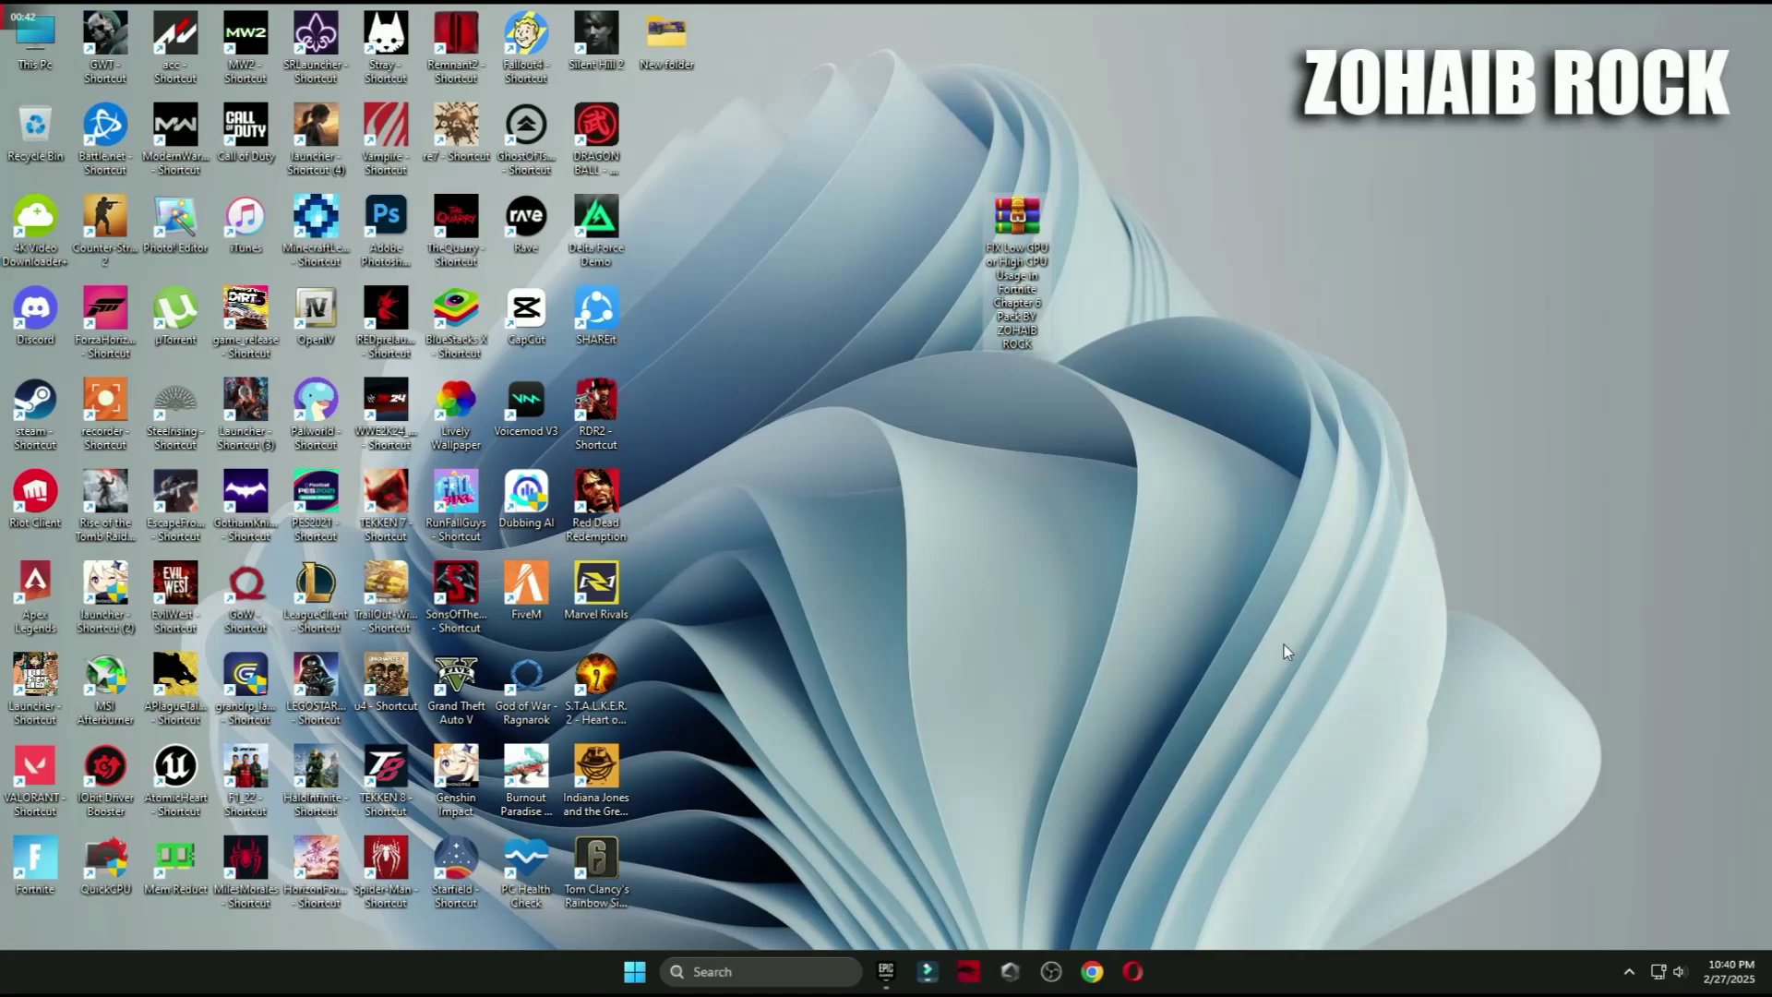
pyautogui.moveTo(688, 174); pyautogui.dragTo(960, 253)
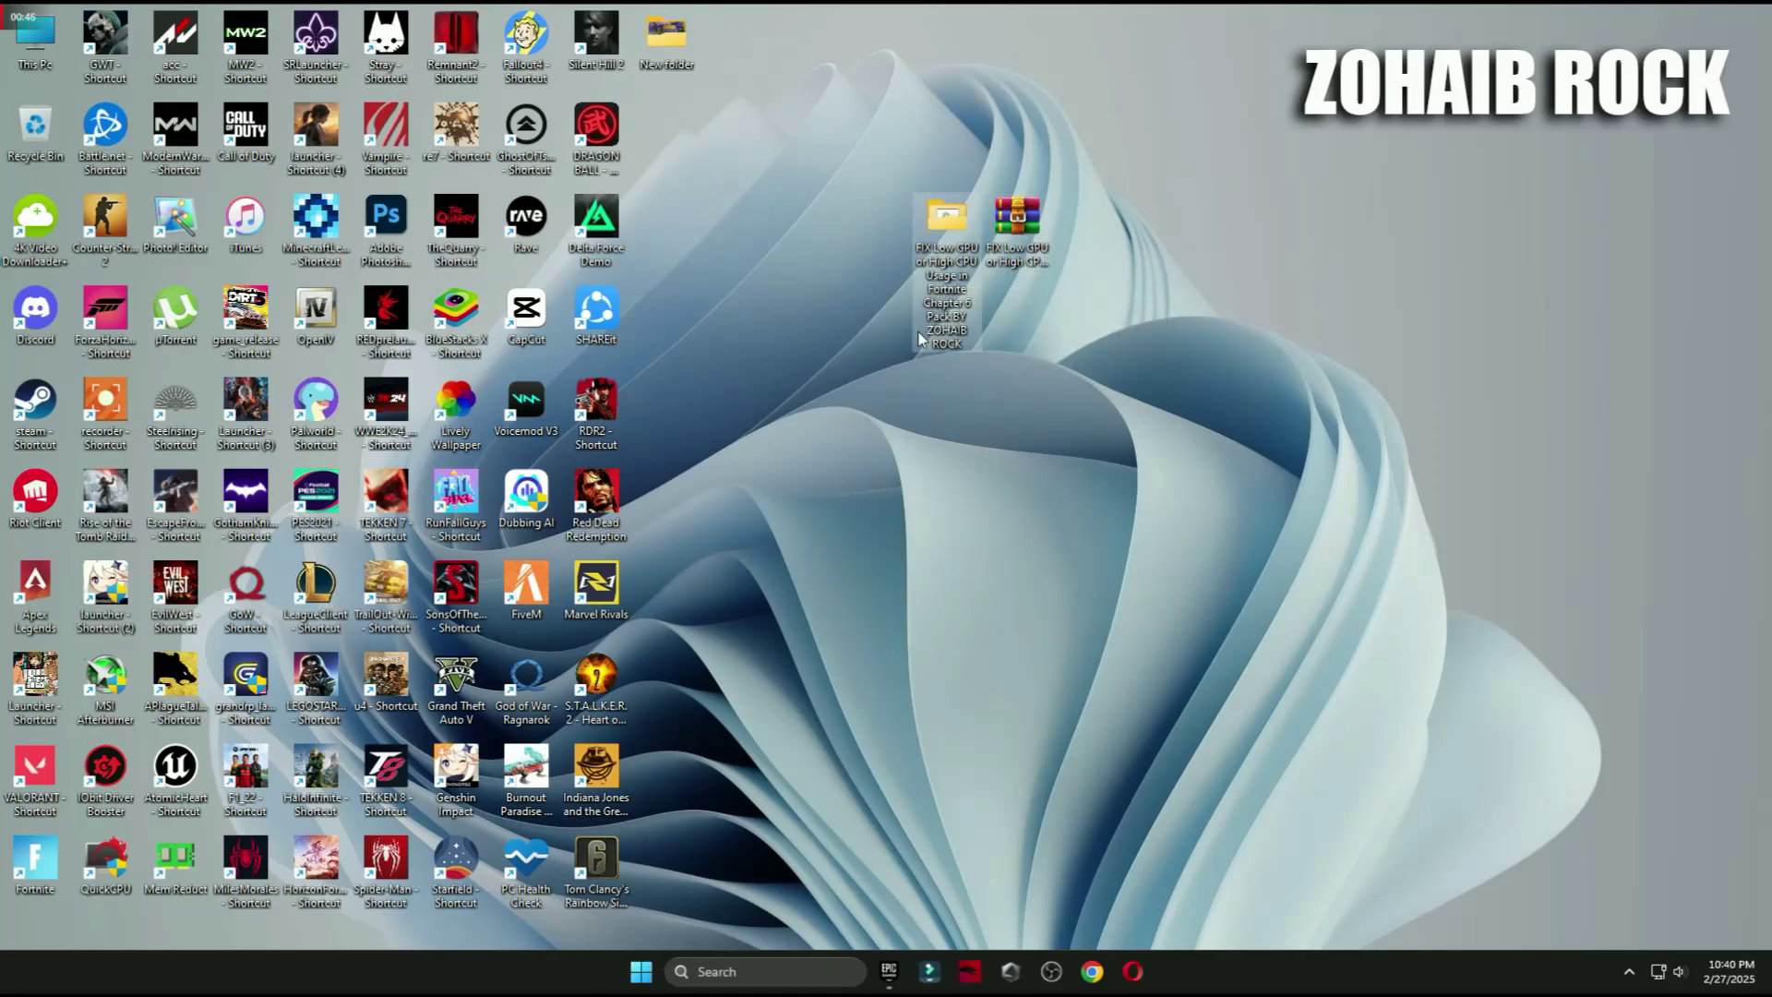
# Step: Open the extracted pack folder and locate the QuickCpuSetup-4.0.0.0-x64 installer in the 64bit folder of Quick-CPU
pyautogui.doubleClick(945, 249)
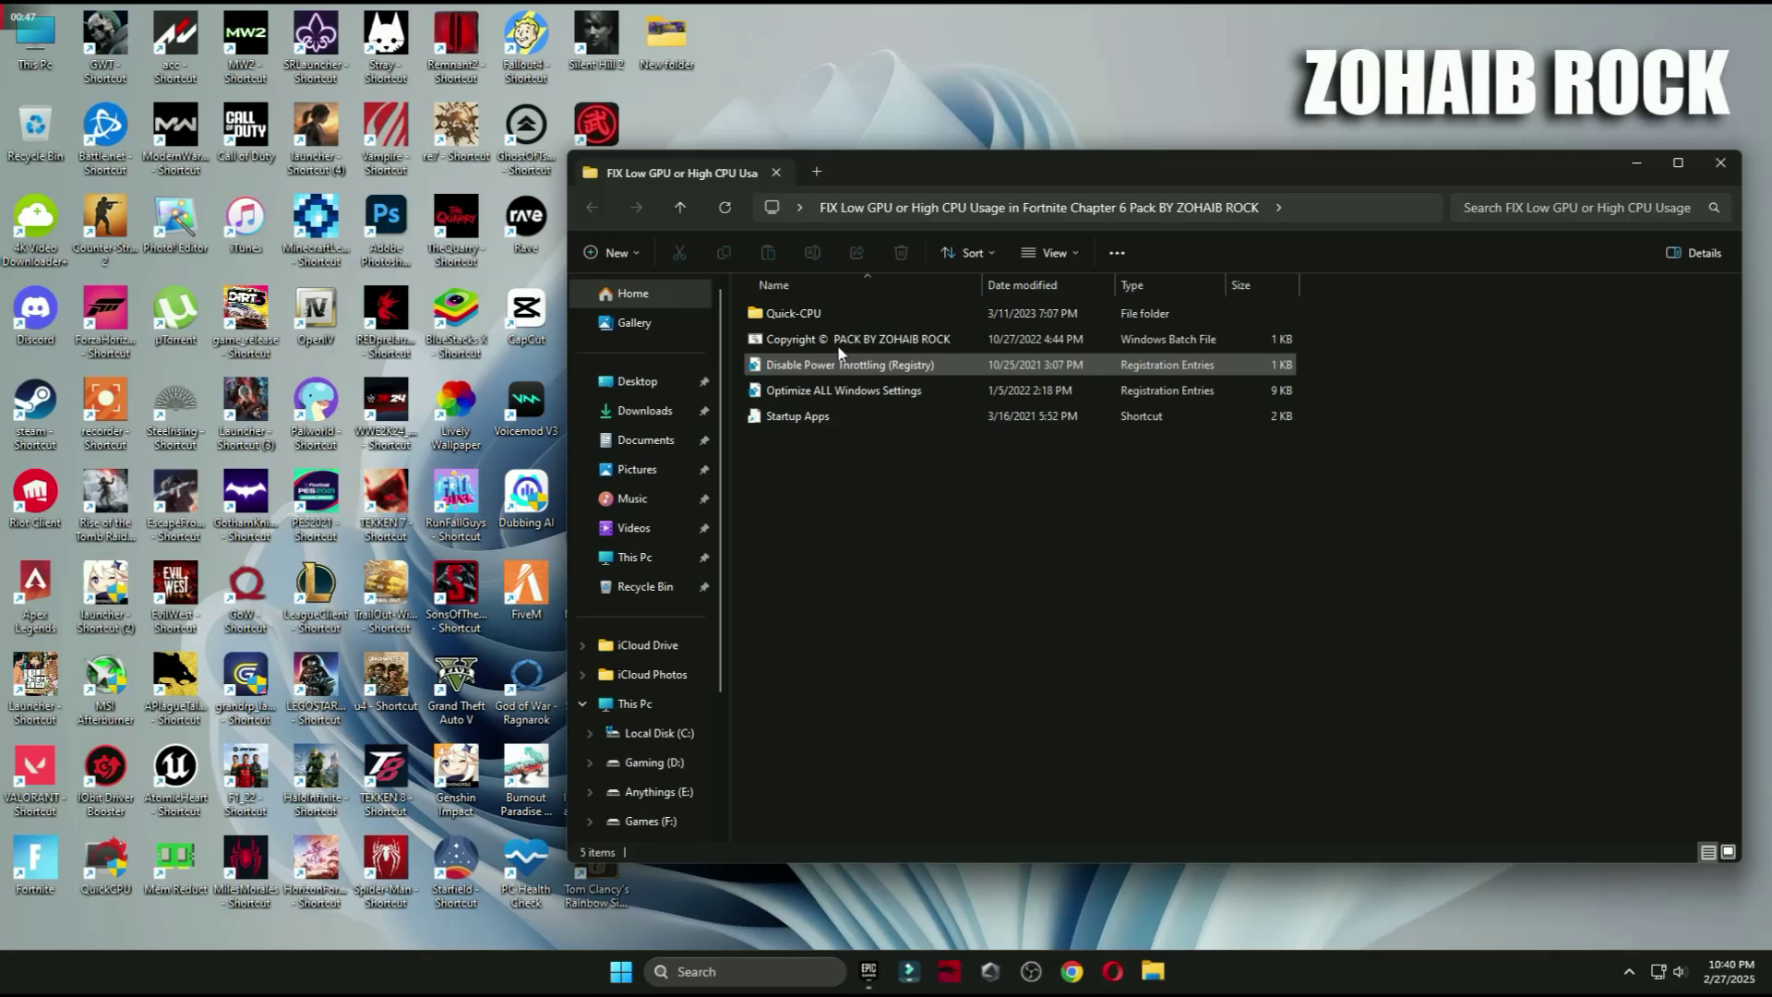
pyautogui.doubleClick(781, 313)
pyautogui.click(774, 339)
pyautogui.doubleClick(775, 338)
pyautogui.click(775, 315)
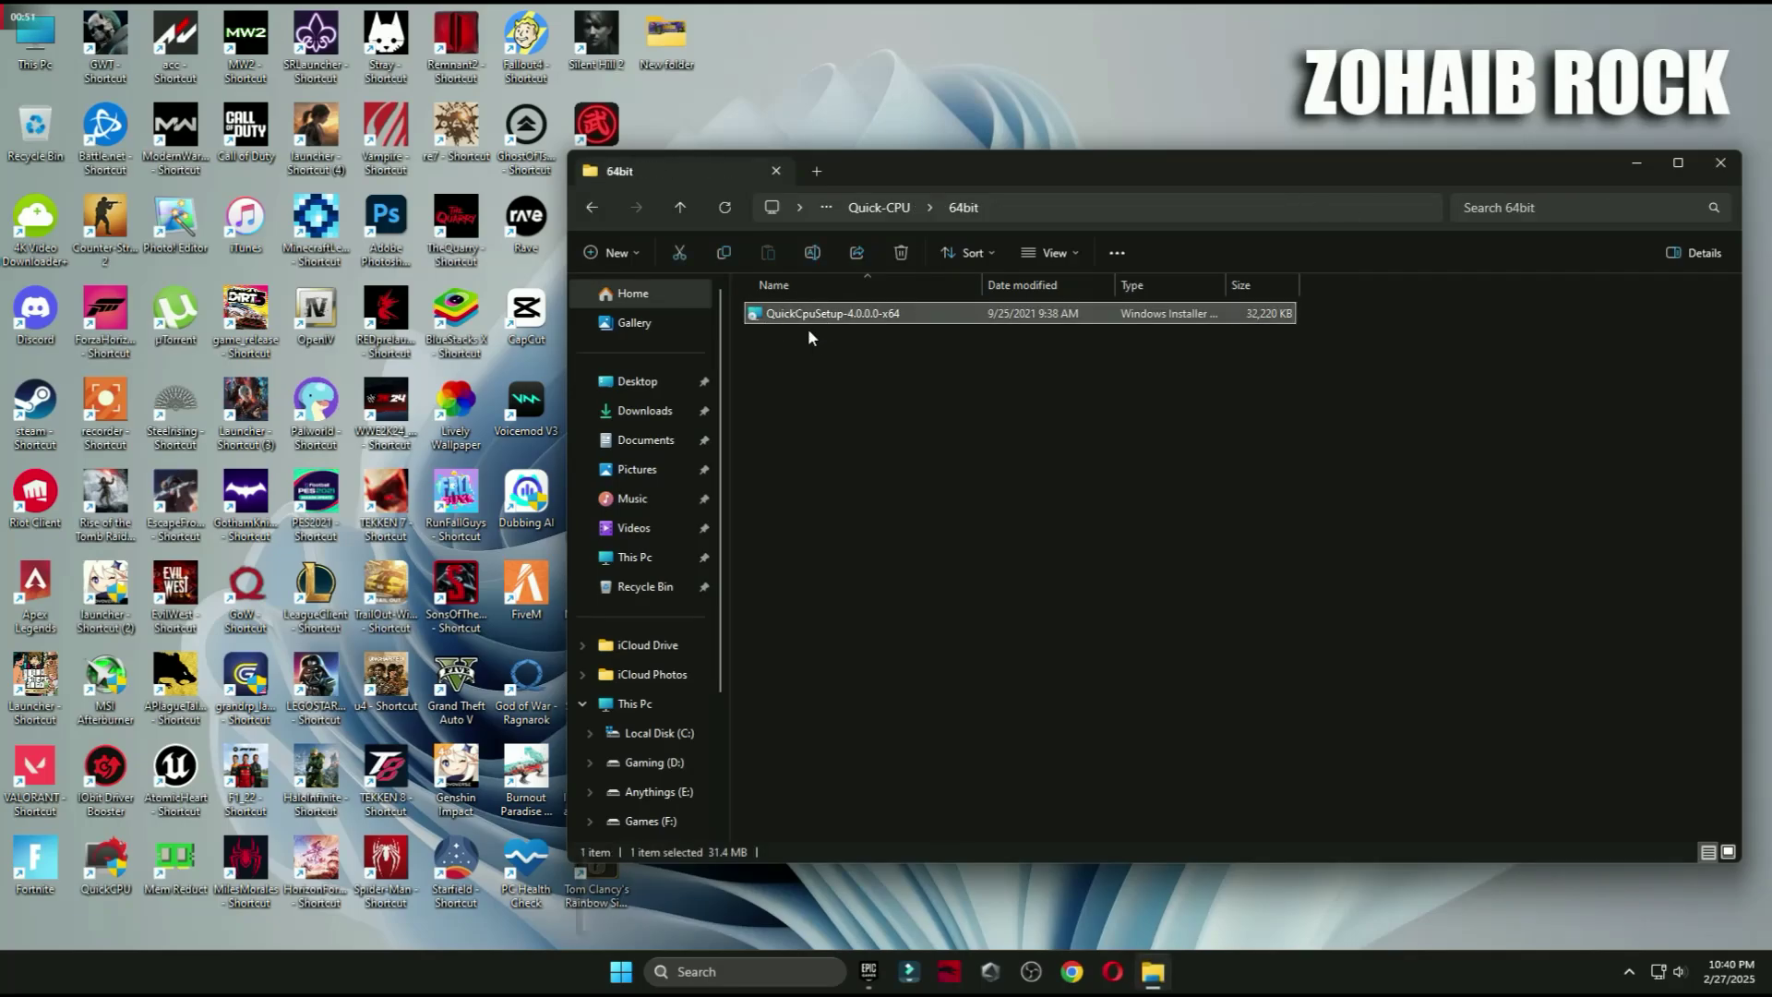
# Step: Launch the installed Quick CPU from the desktop and close the 64bit folder window
pyautogui.doubleClick(92, 872)
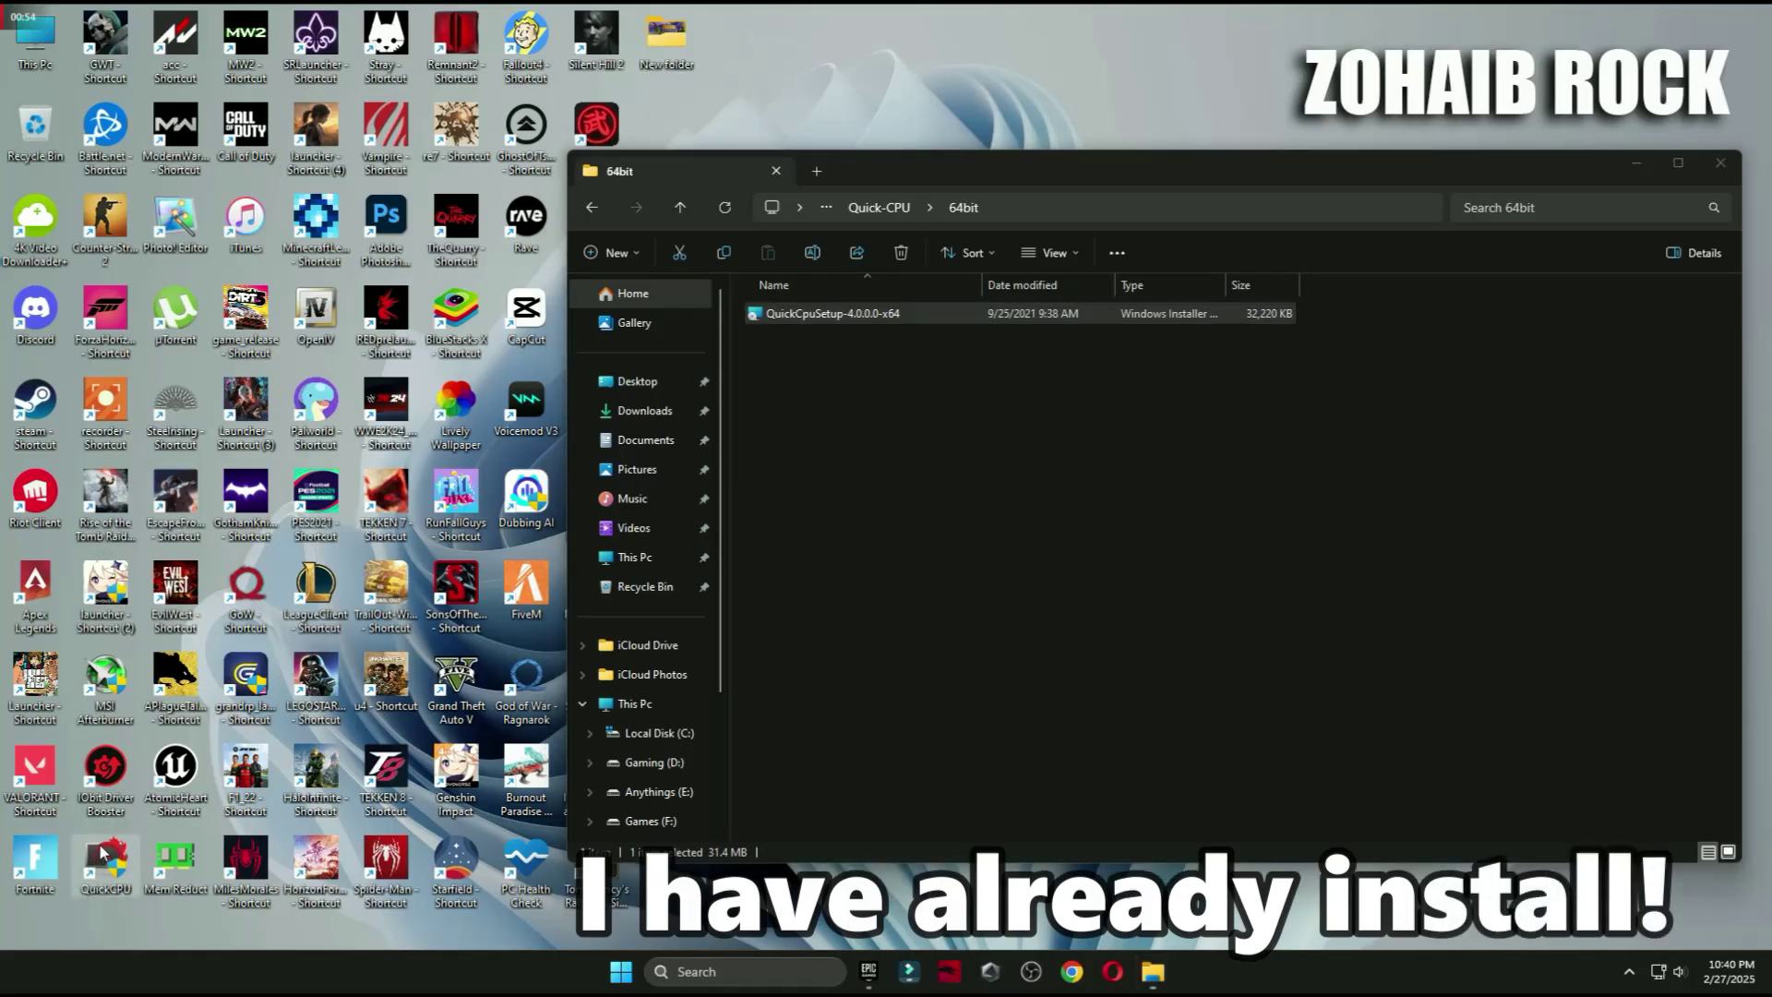
pyautogui.click(960, 641)
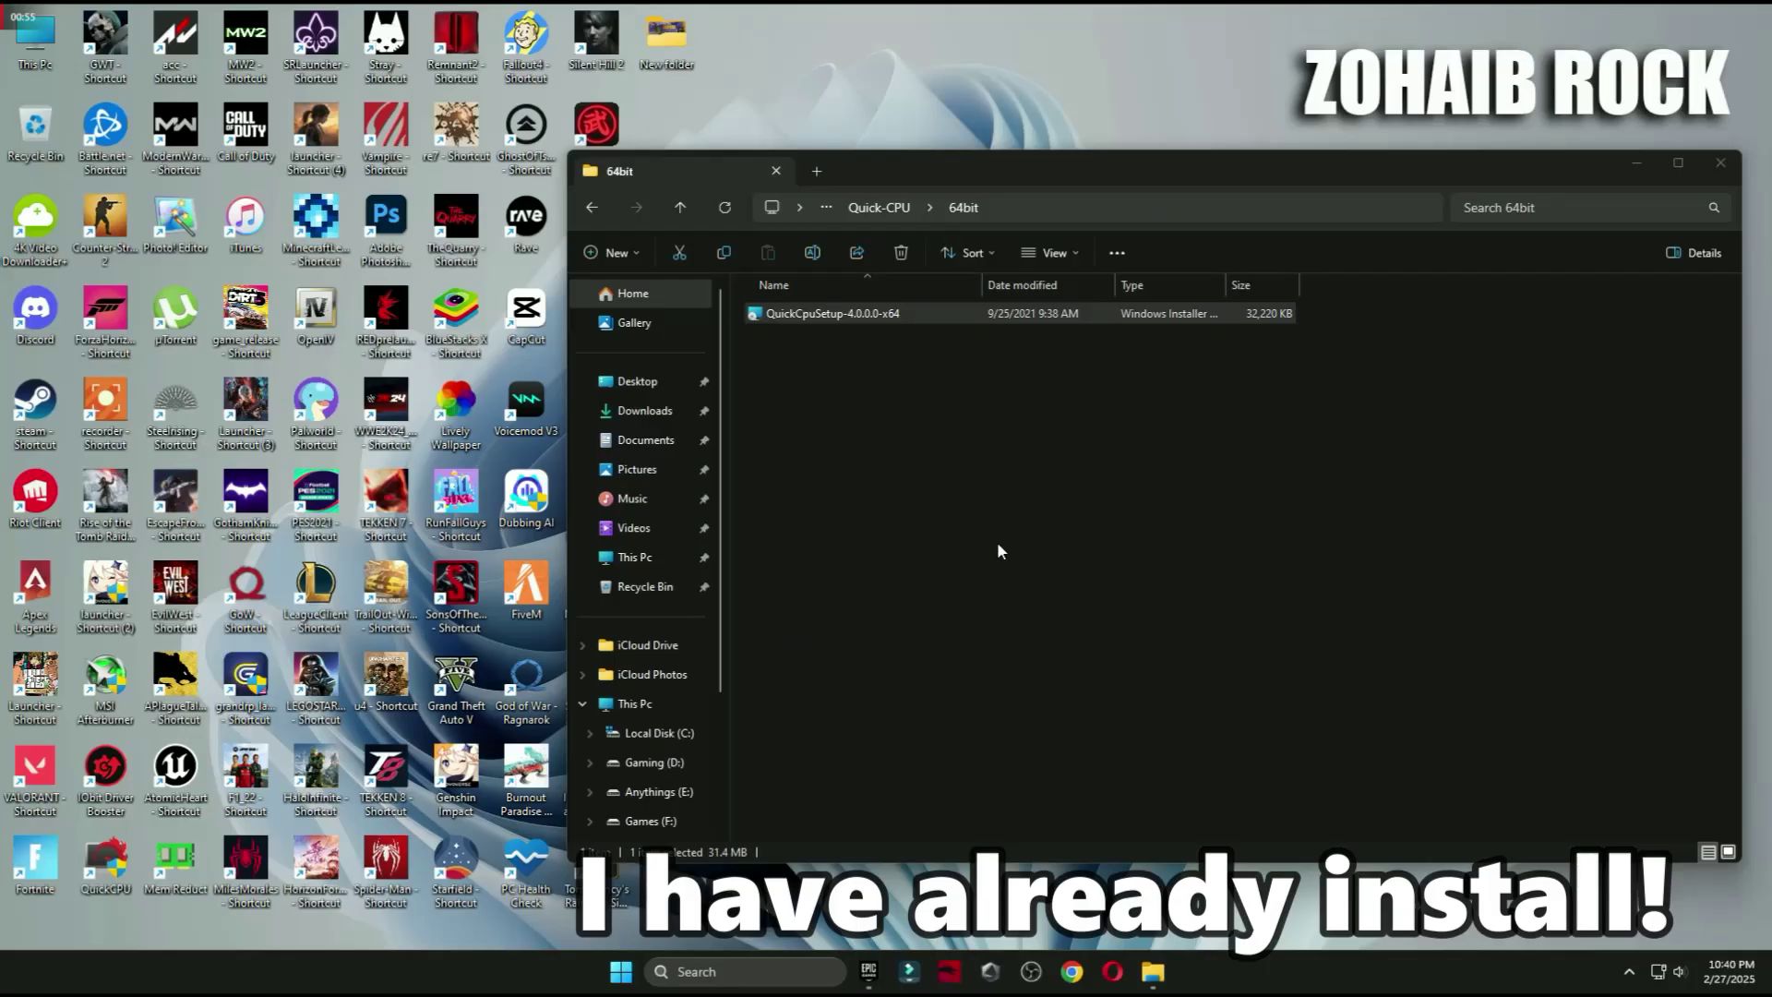
pyautogui.click(1720, 165)
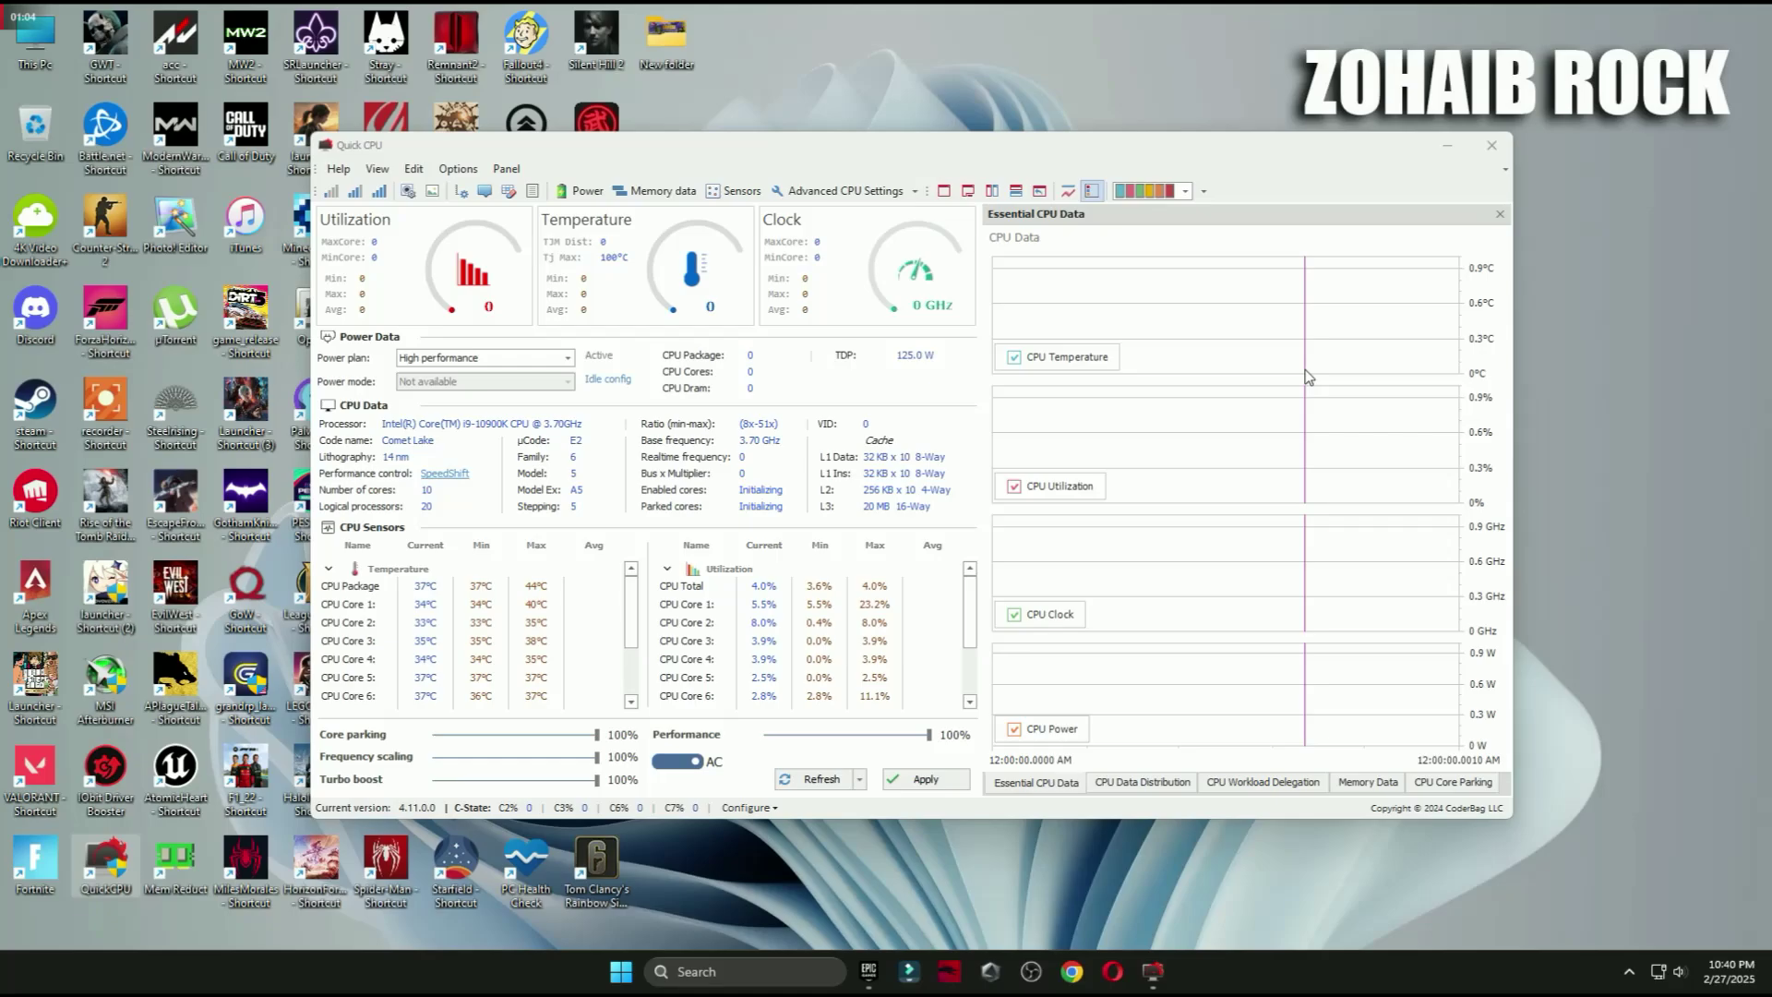
# Step: Apply the High performance power plan with core parking, frequency scaling, turbo boost and performance all at 100%, and close Quick CPU
pyautogui.click(457, 358)
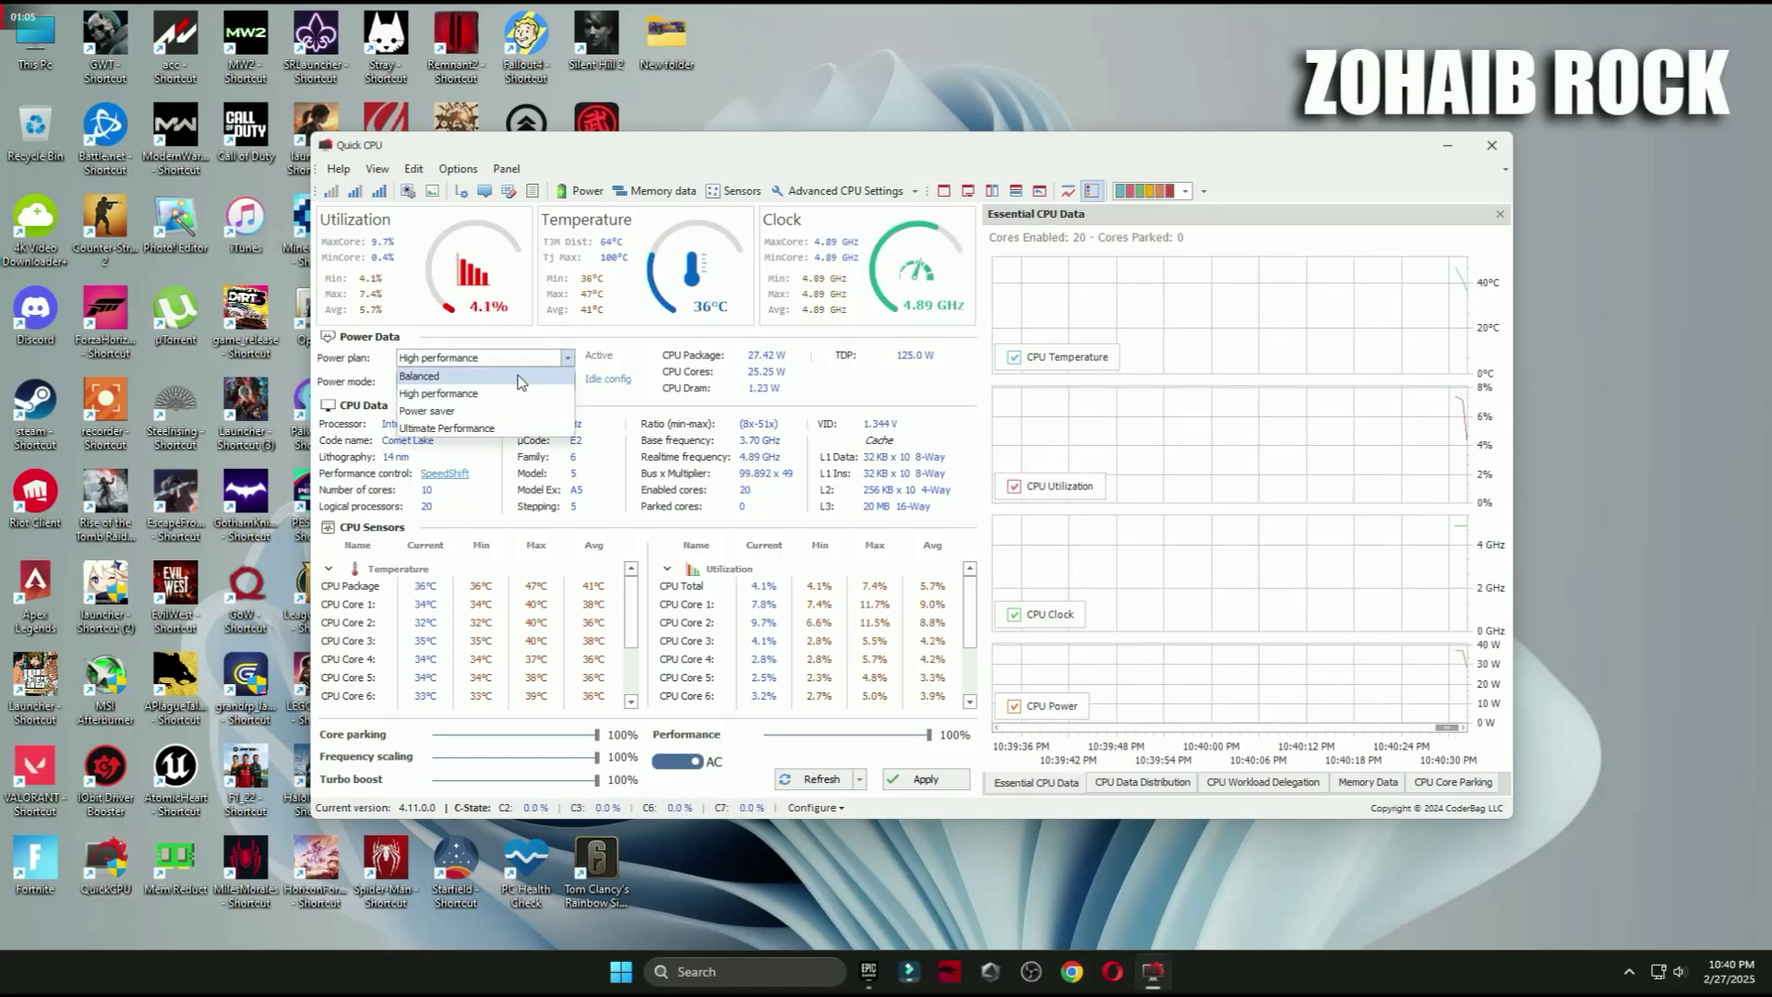
pyautogui.click(458, 395)
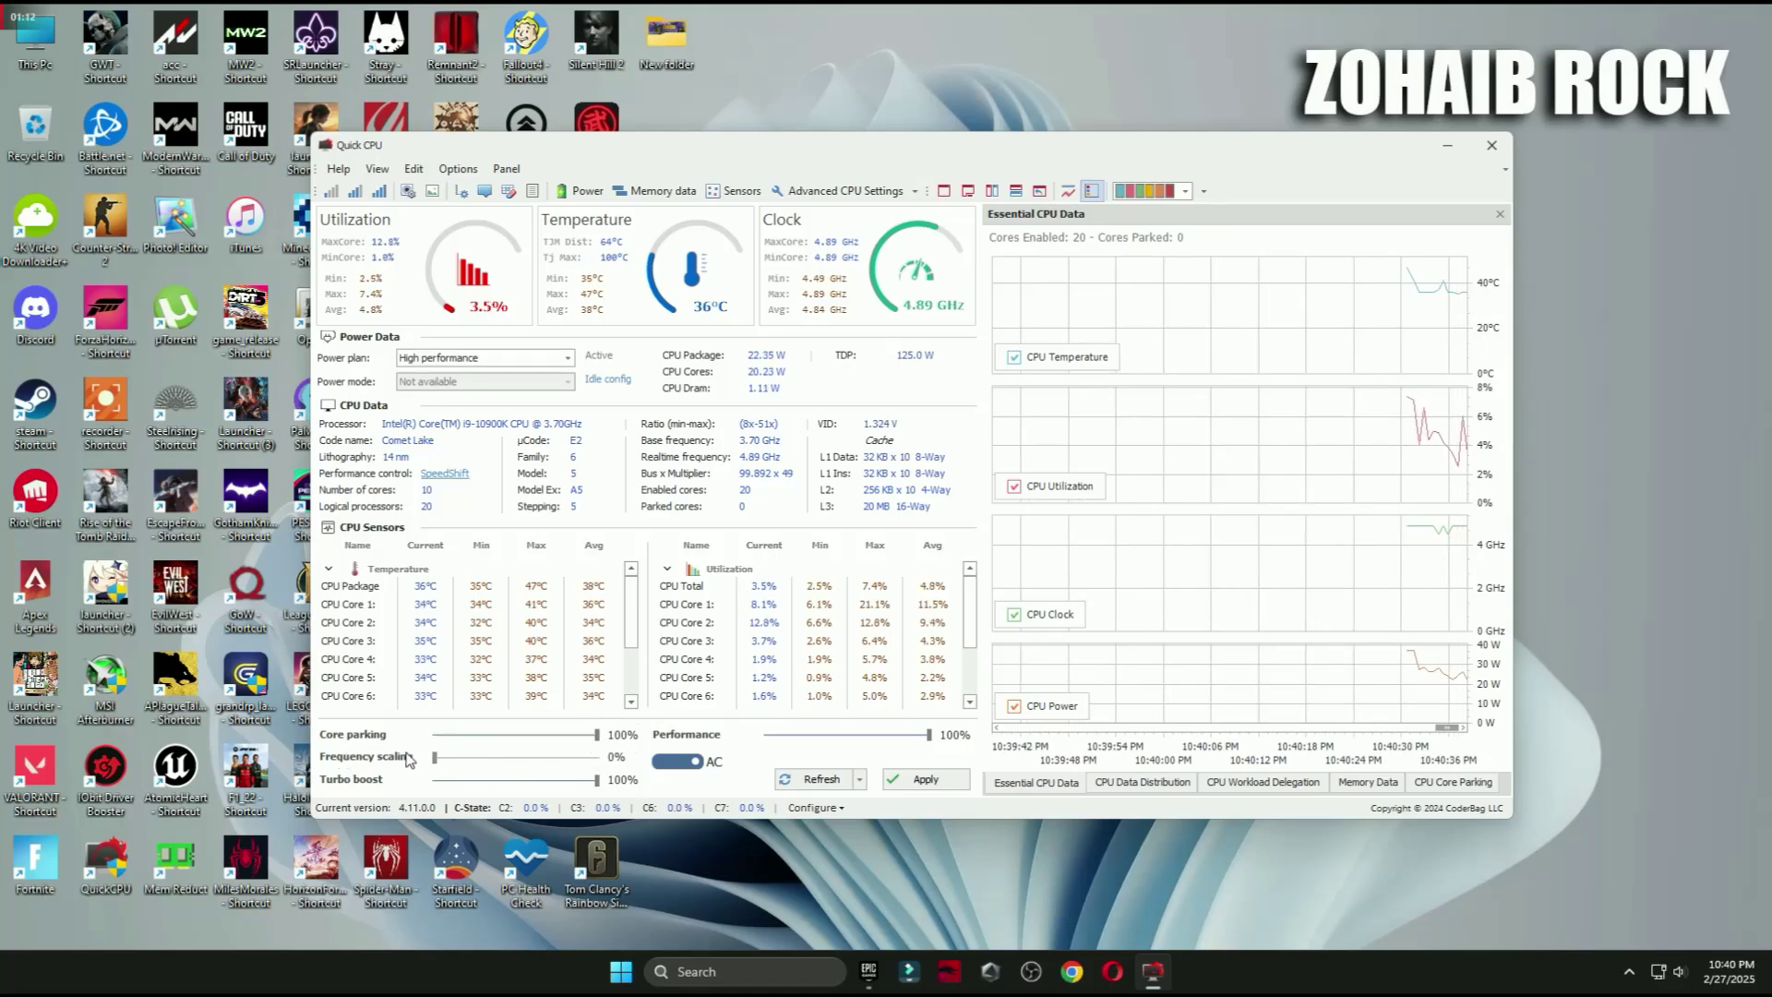
pyautogui.click(585, 780)
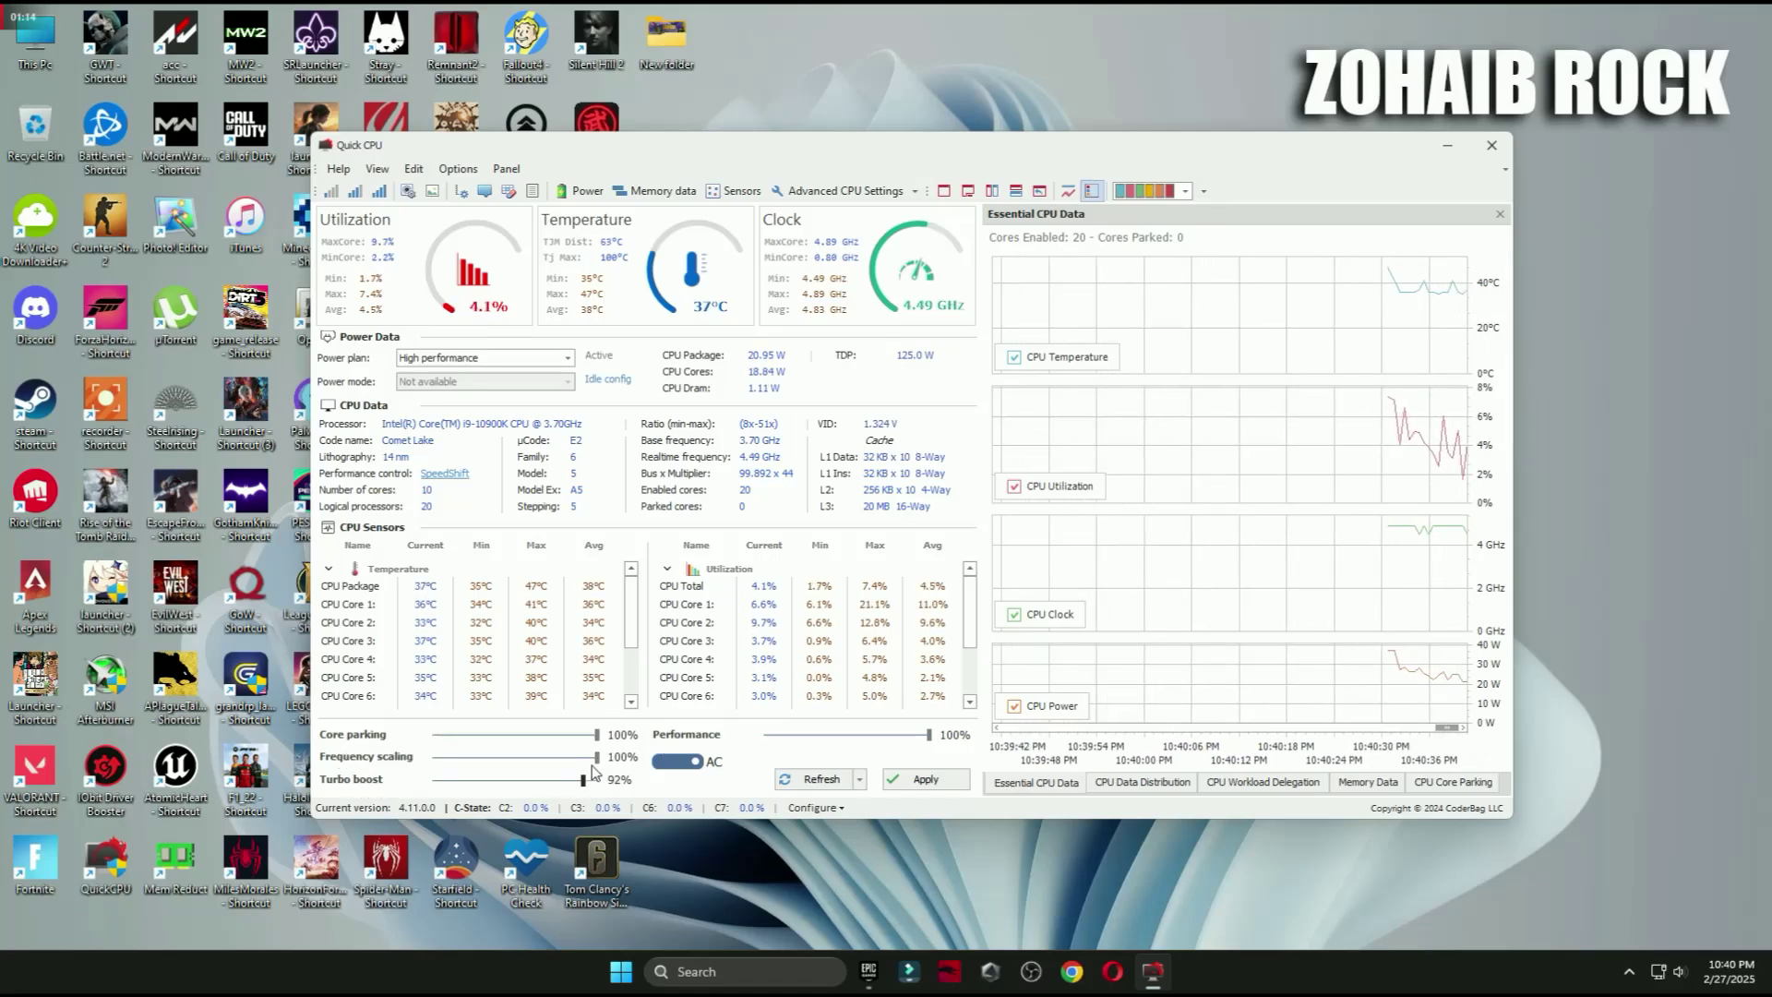
pyautogui.moveTo(585, 784); pyautogui.dragTo(729, 760)
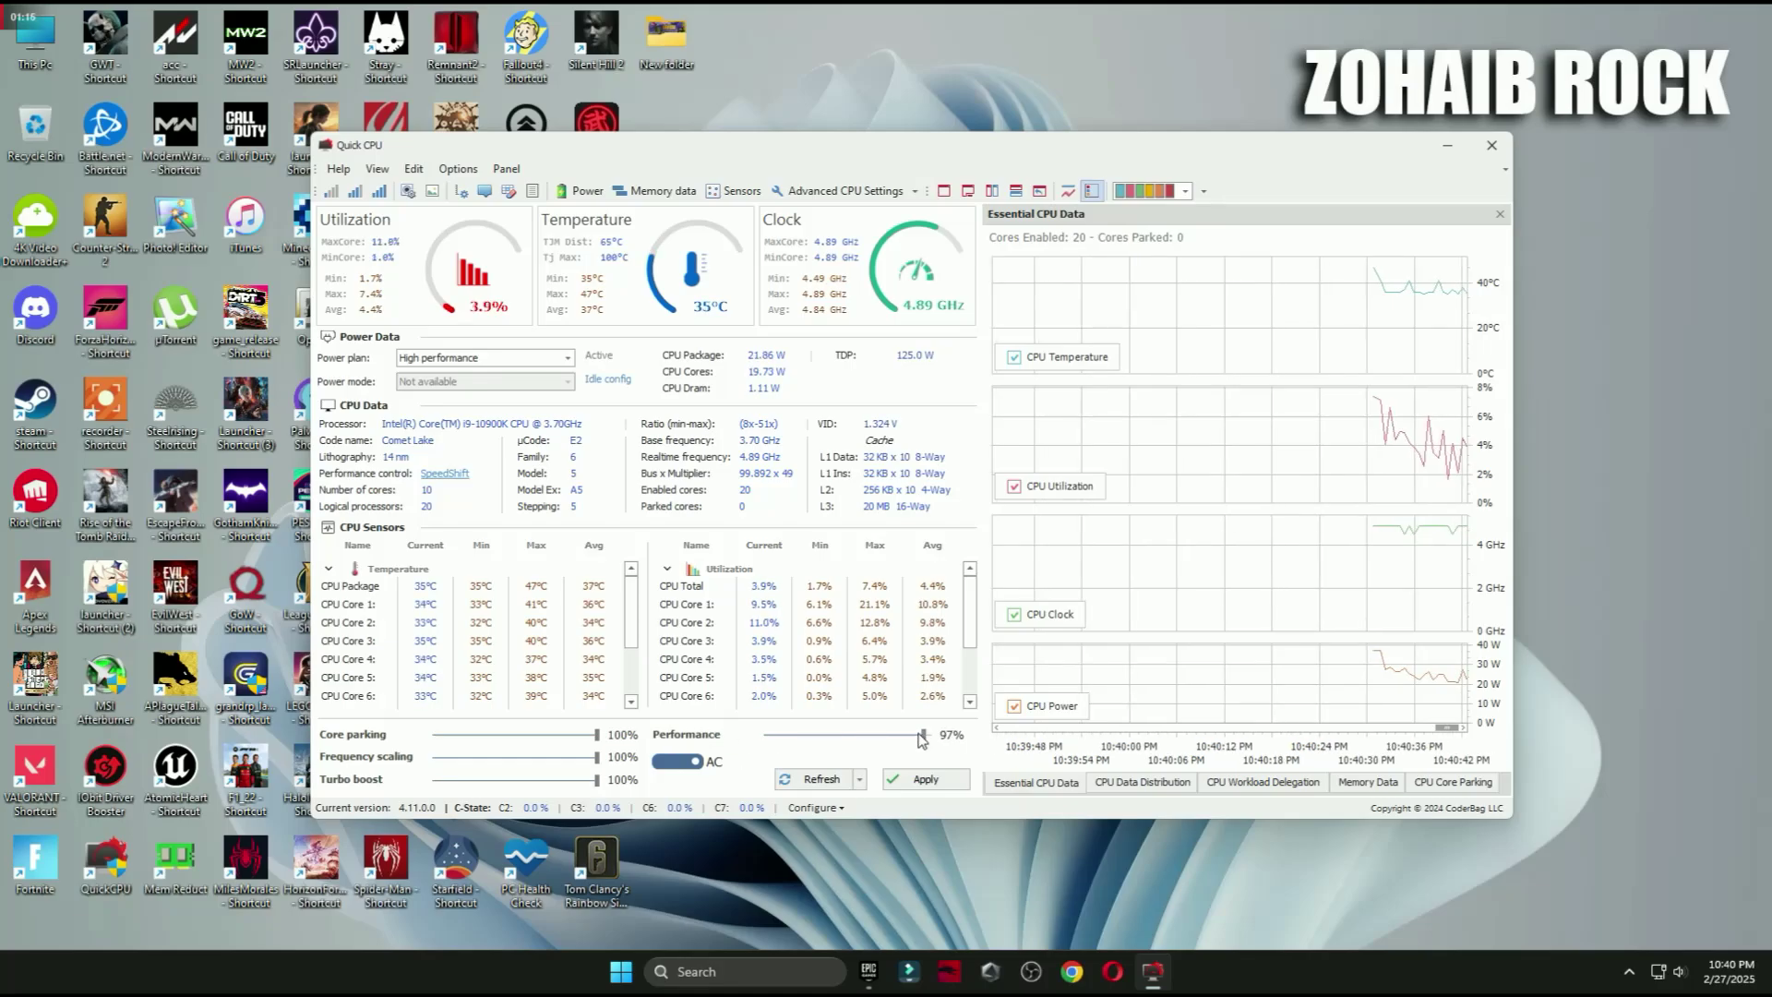
pyautogui.click(951, 781)
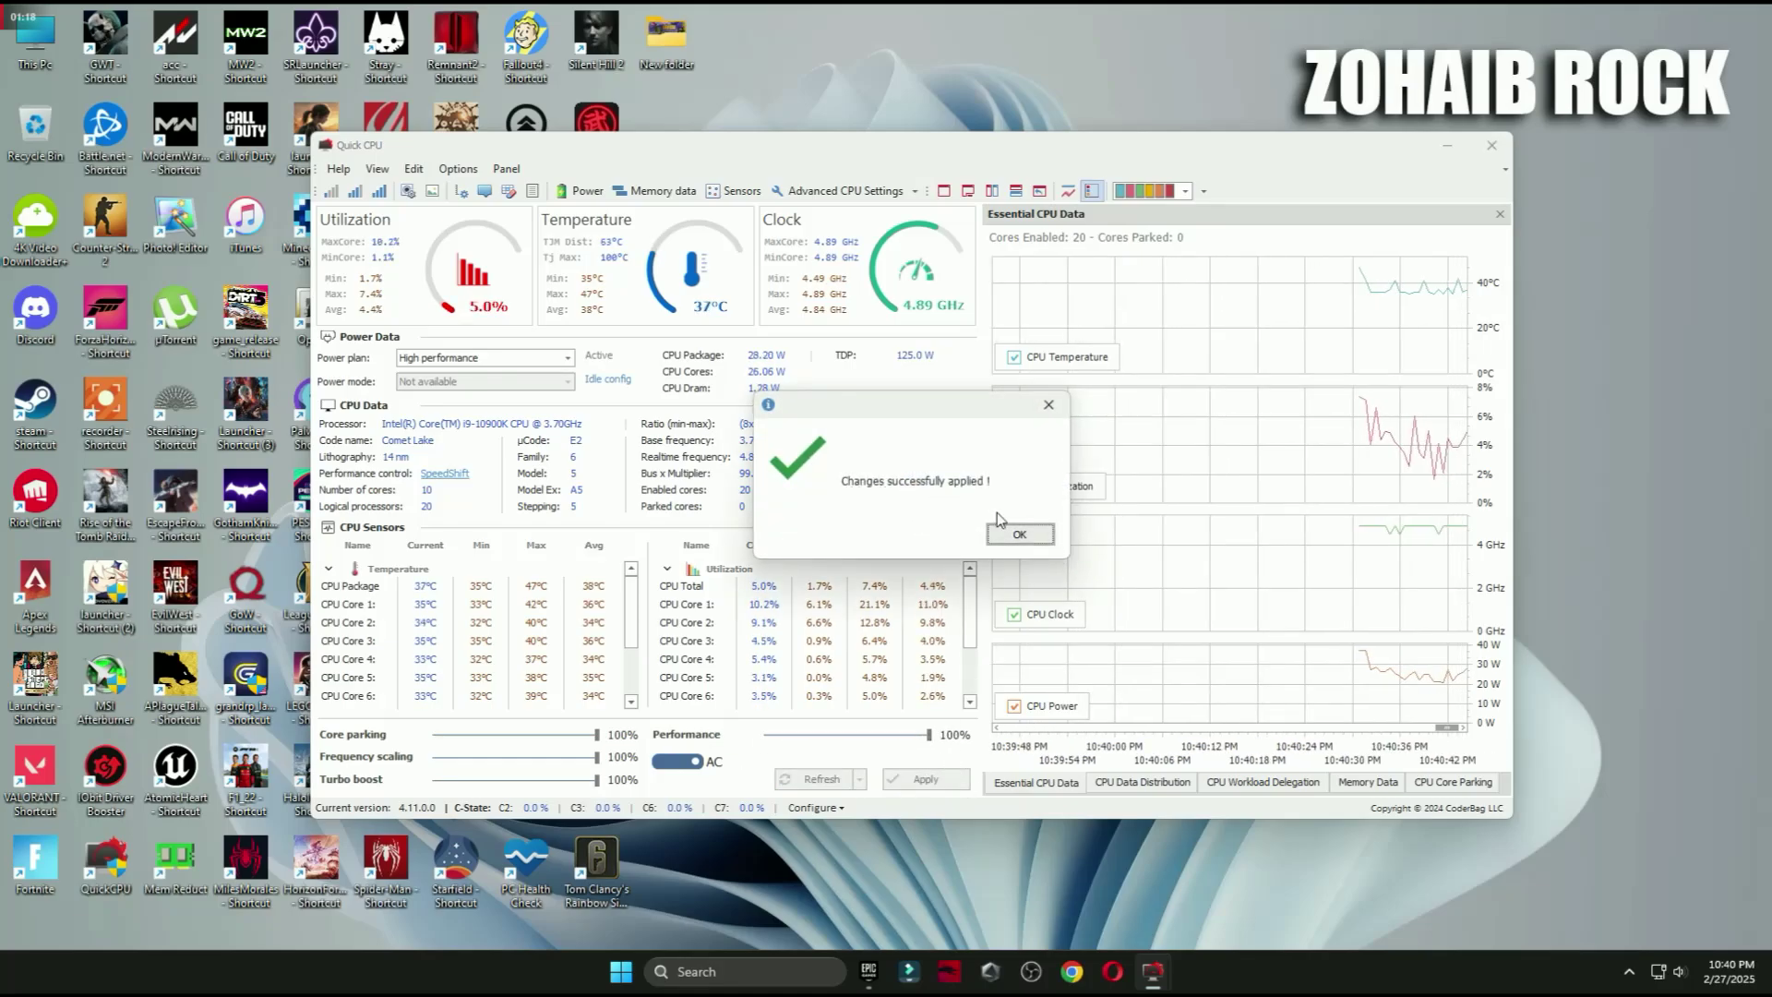
pyautogui.click(1492, 145)
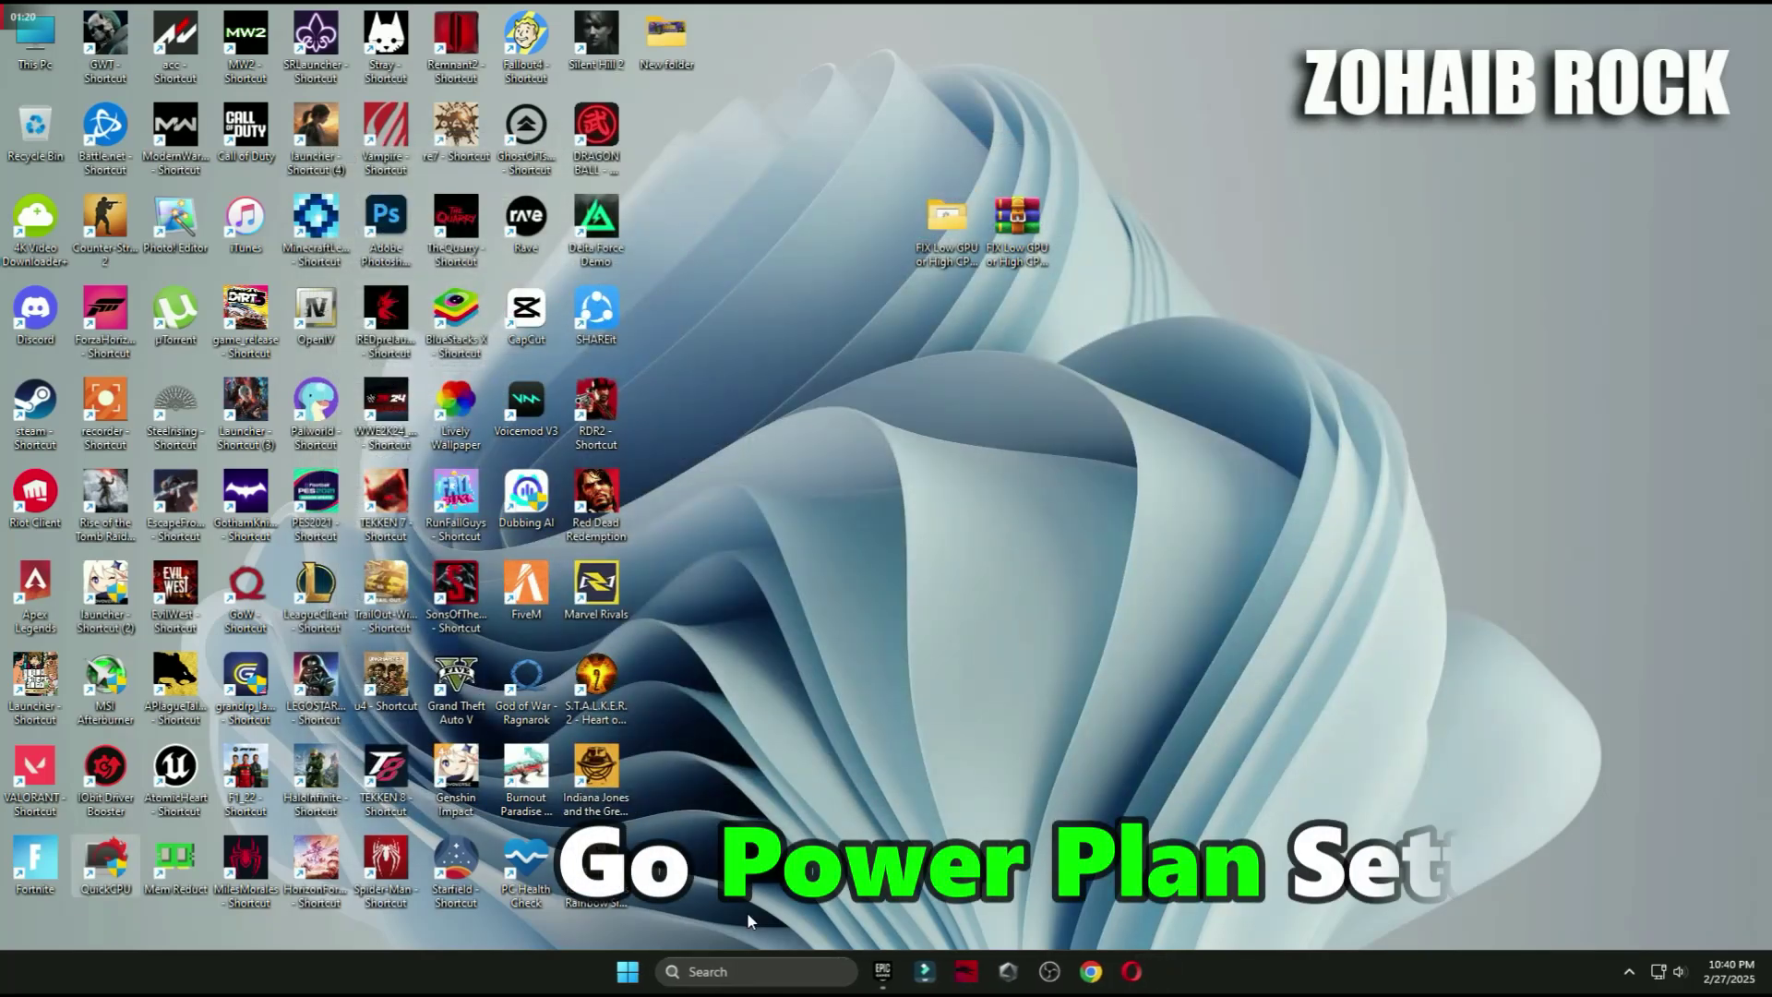
# Step: Find the power plan settings through Windows search and check that High performance is the chosen plan in Power Options
pyautogui.click(730, 960)
pyautogui.write('power')
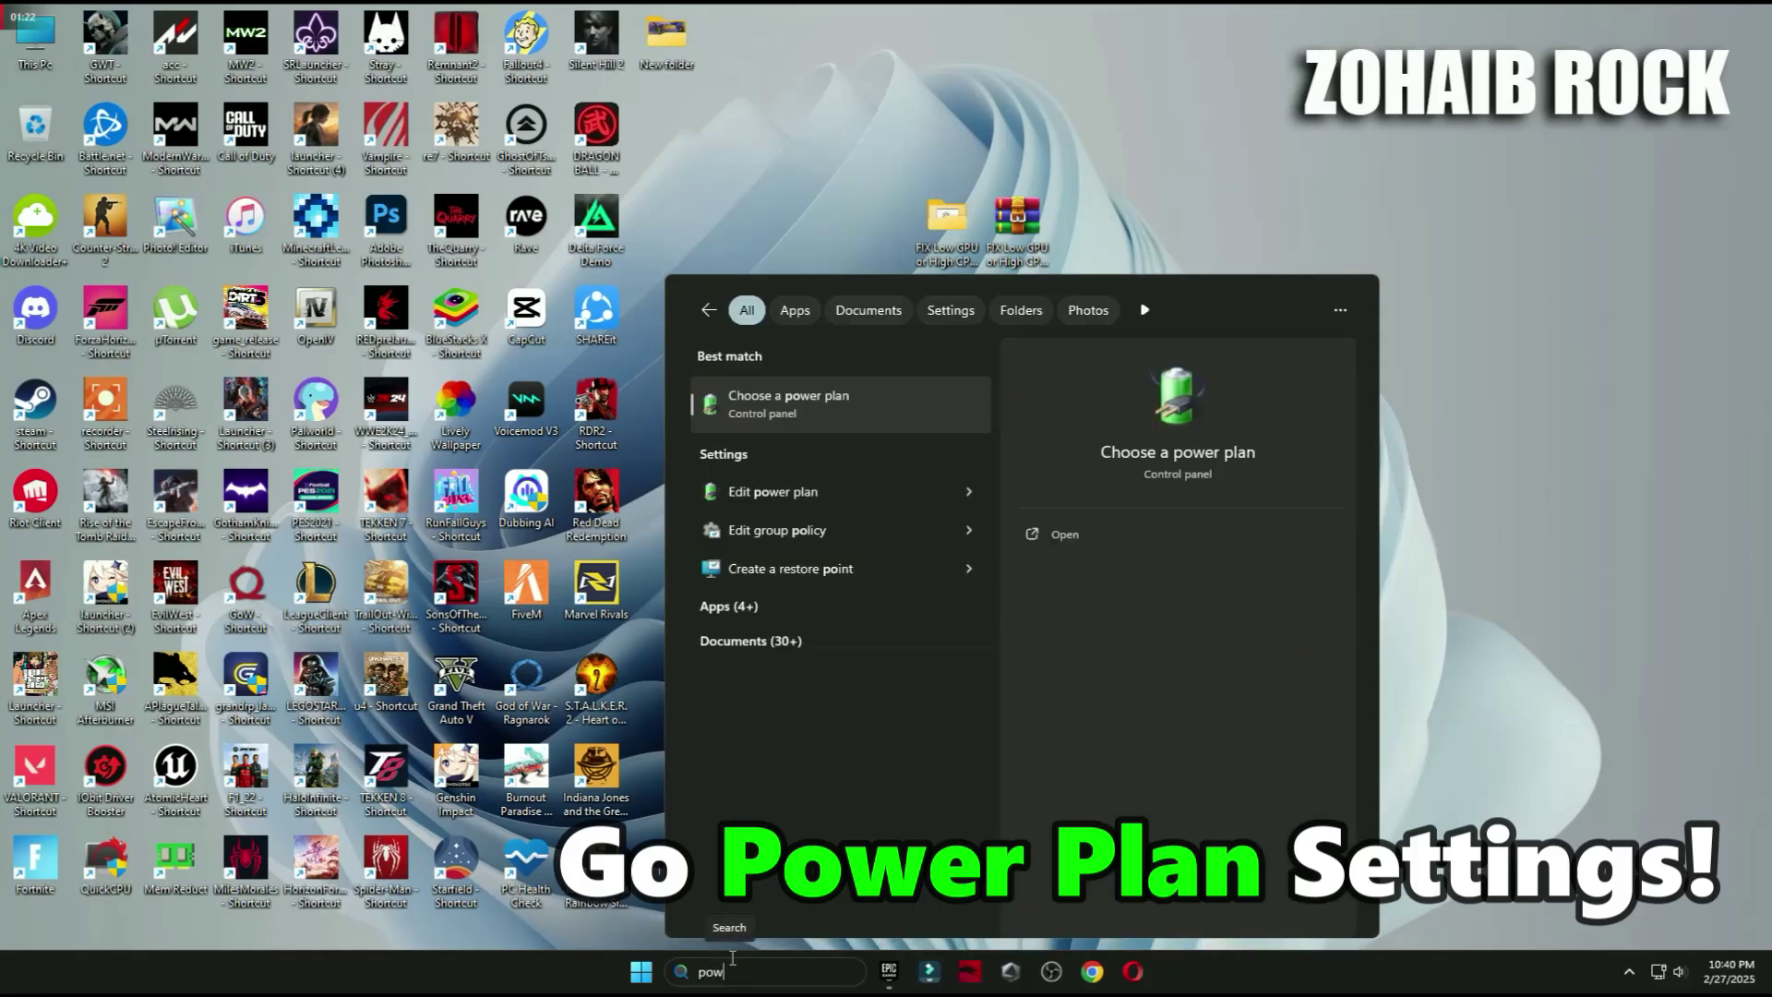
pyautogui.click(845, 396)
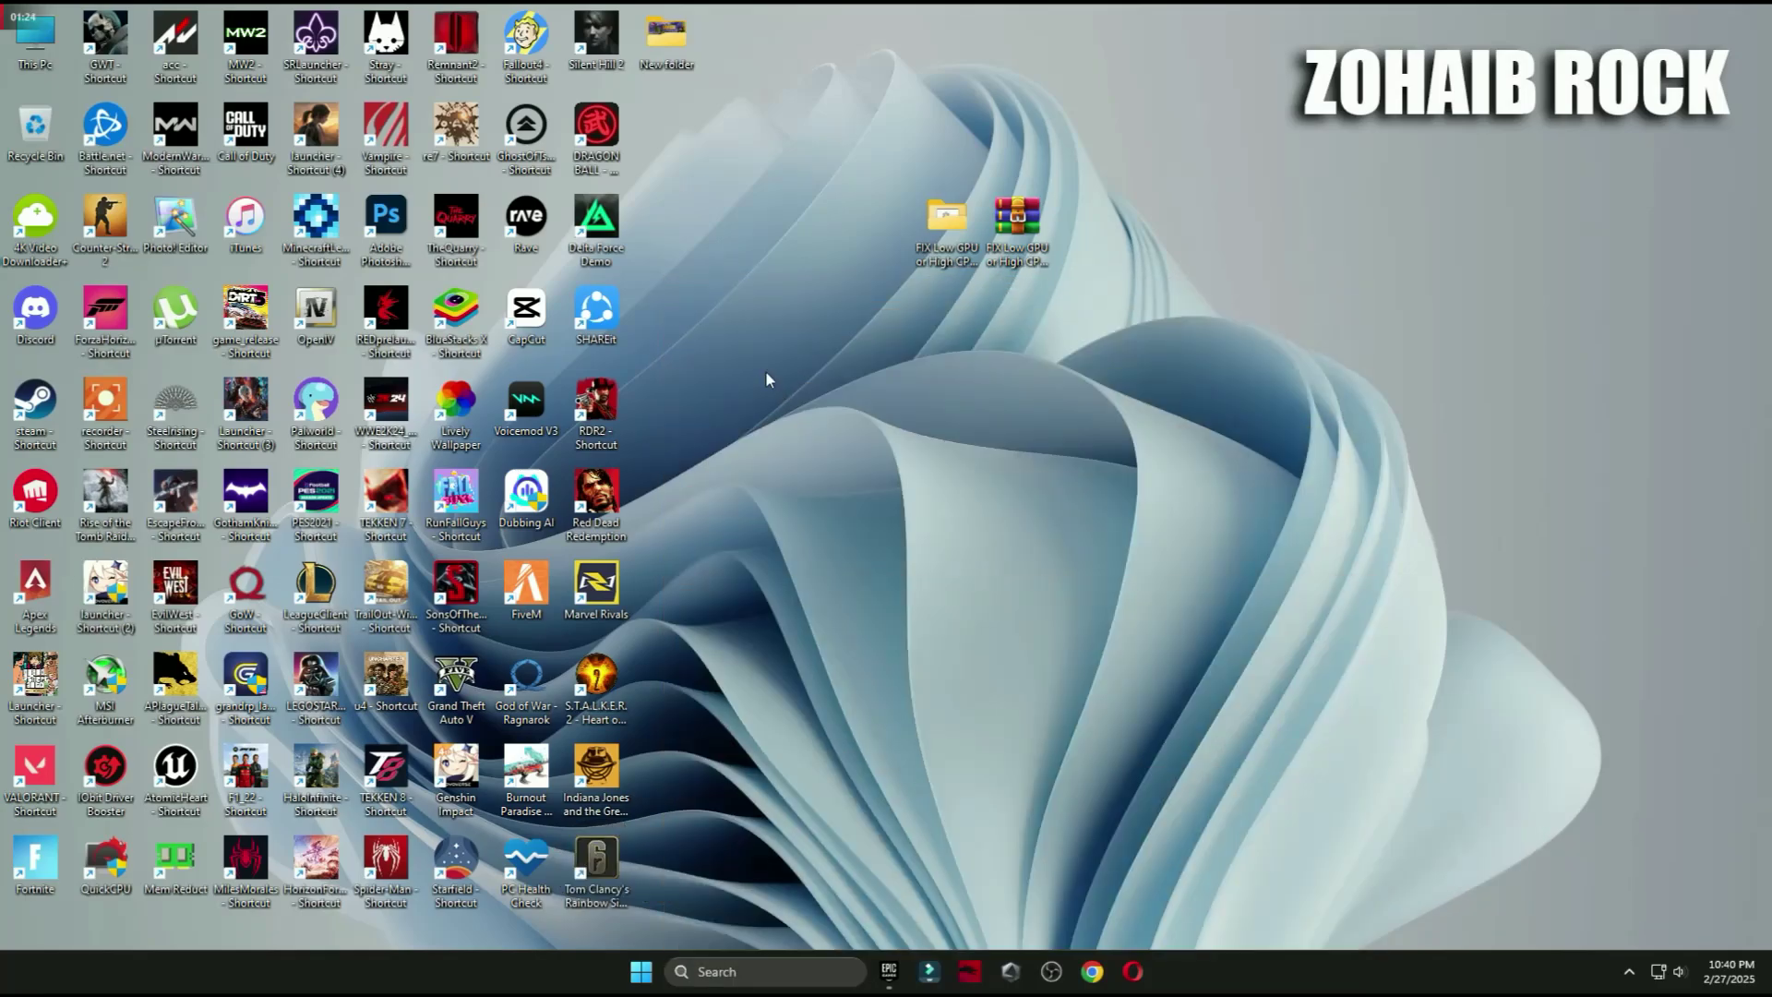
pyautogui.click(953, 424)
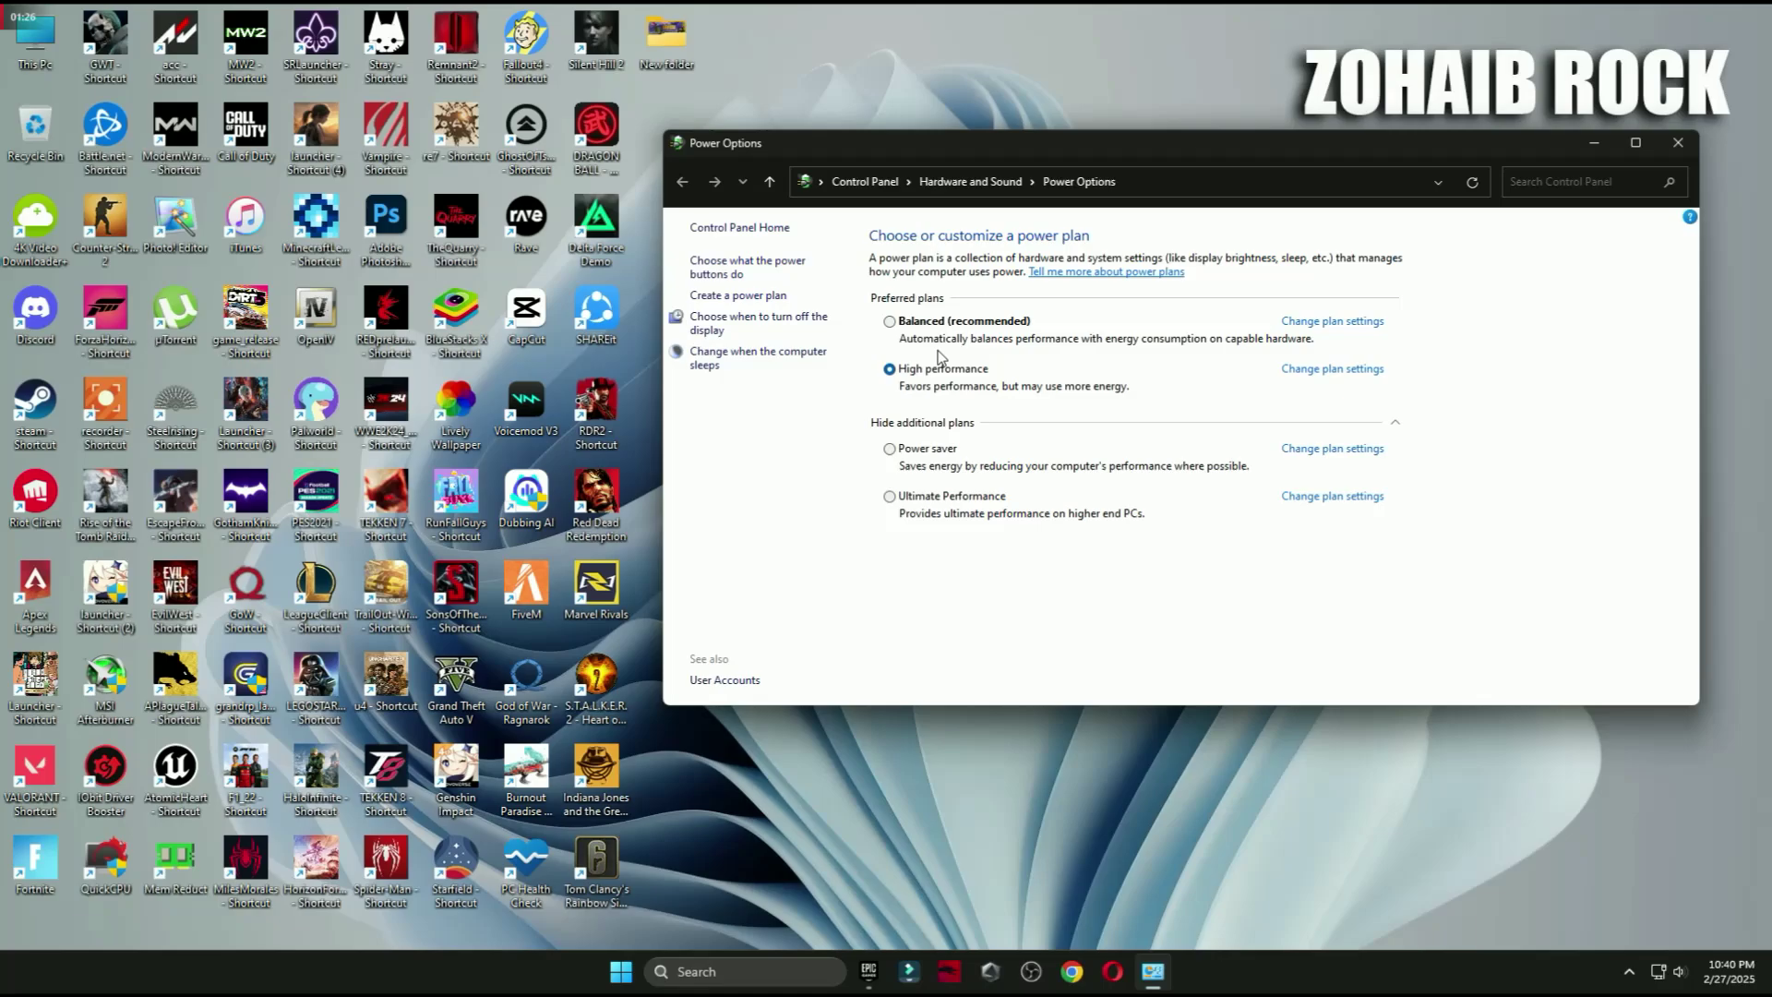
pyautogui.click(1395, 421)
pyautogui.click(1678, 142)
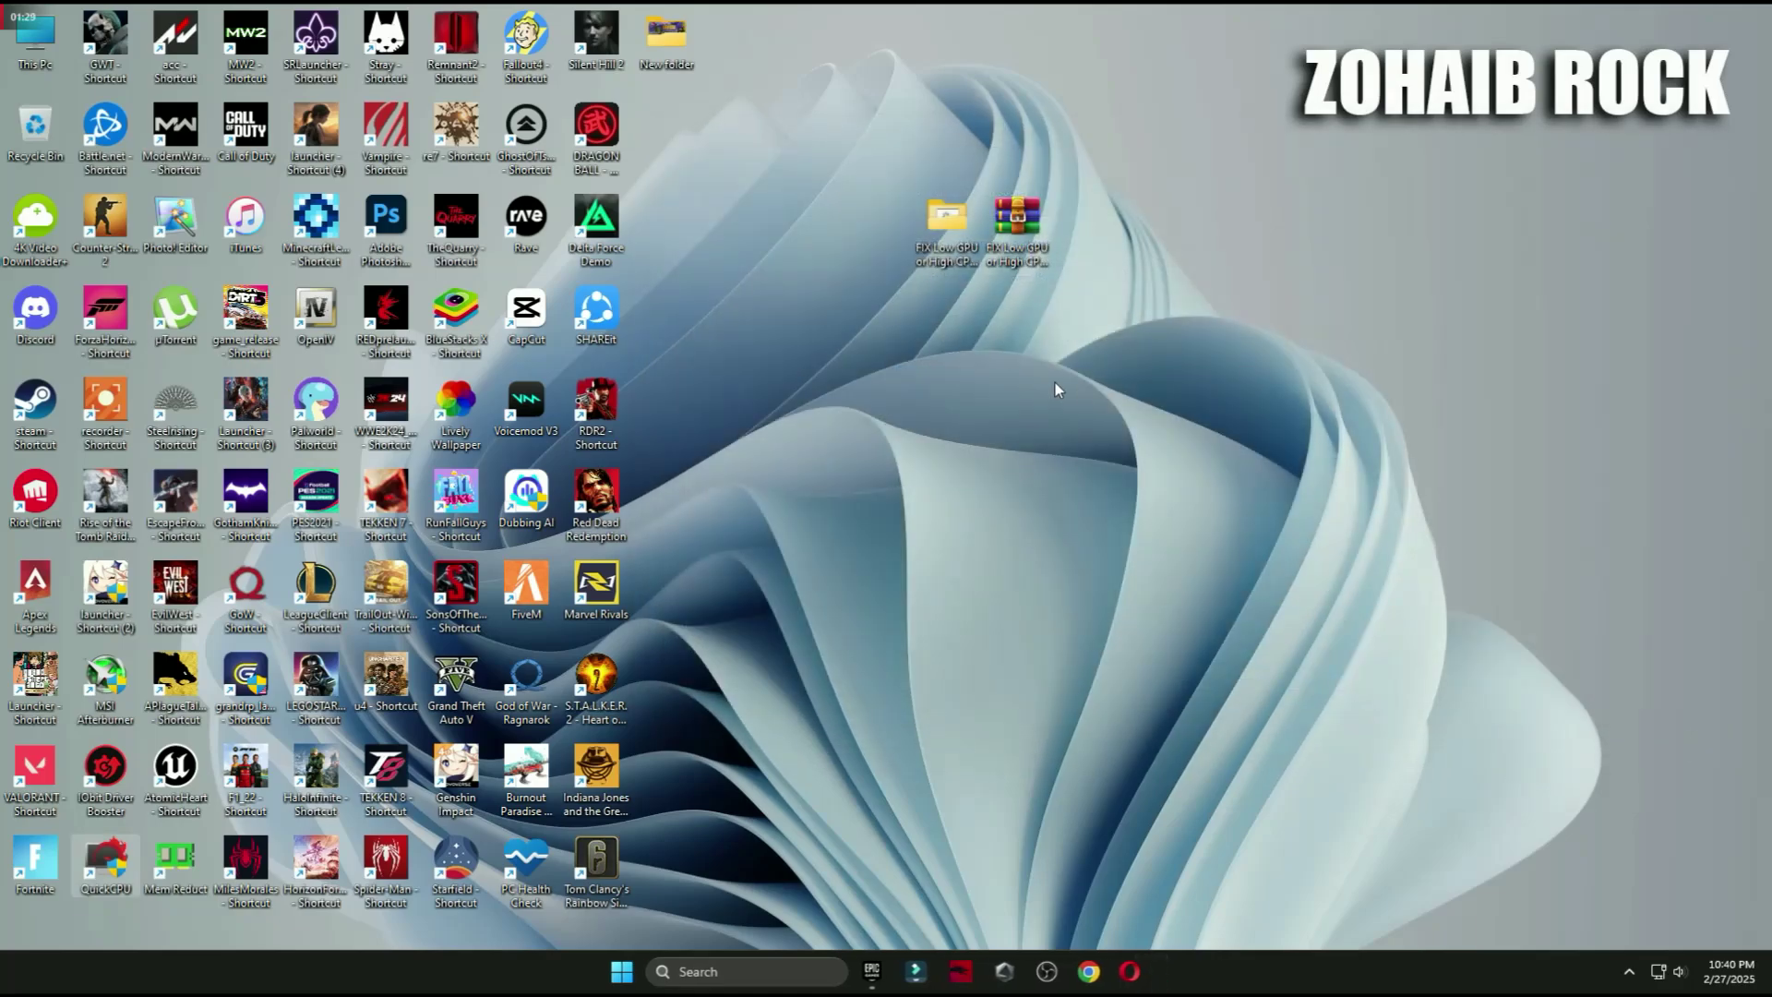
# Step: Open the extracted pack folder from the desktop and look through the System page of Windows Settings
pyautogui.doubleClick(937, 267)
pyautogui.moveTo(1304, 357); pyautogui.dragTo(871, 384)
pyautogui.press('super')
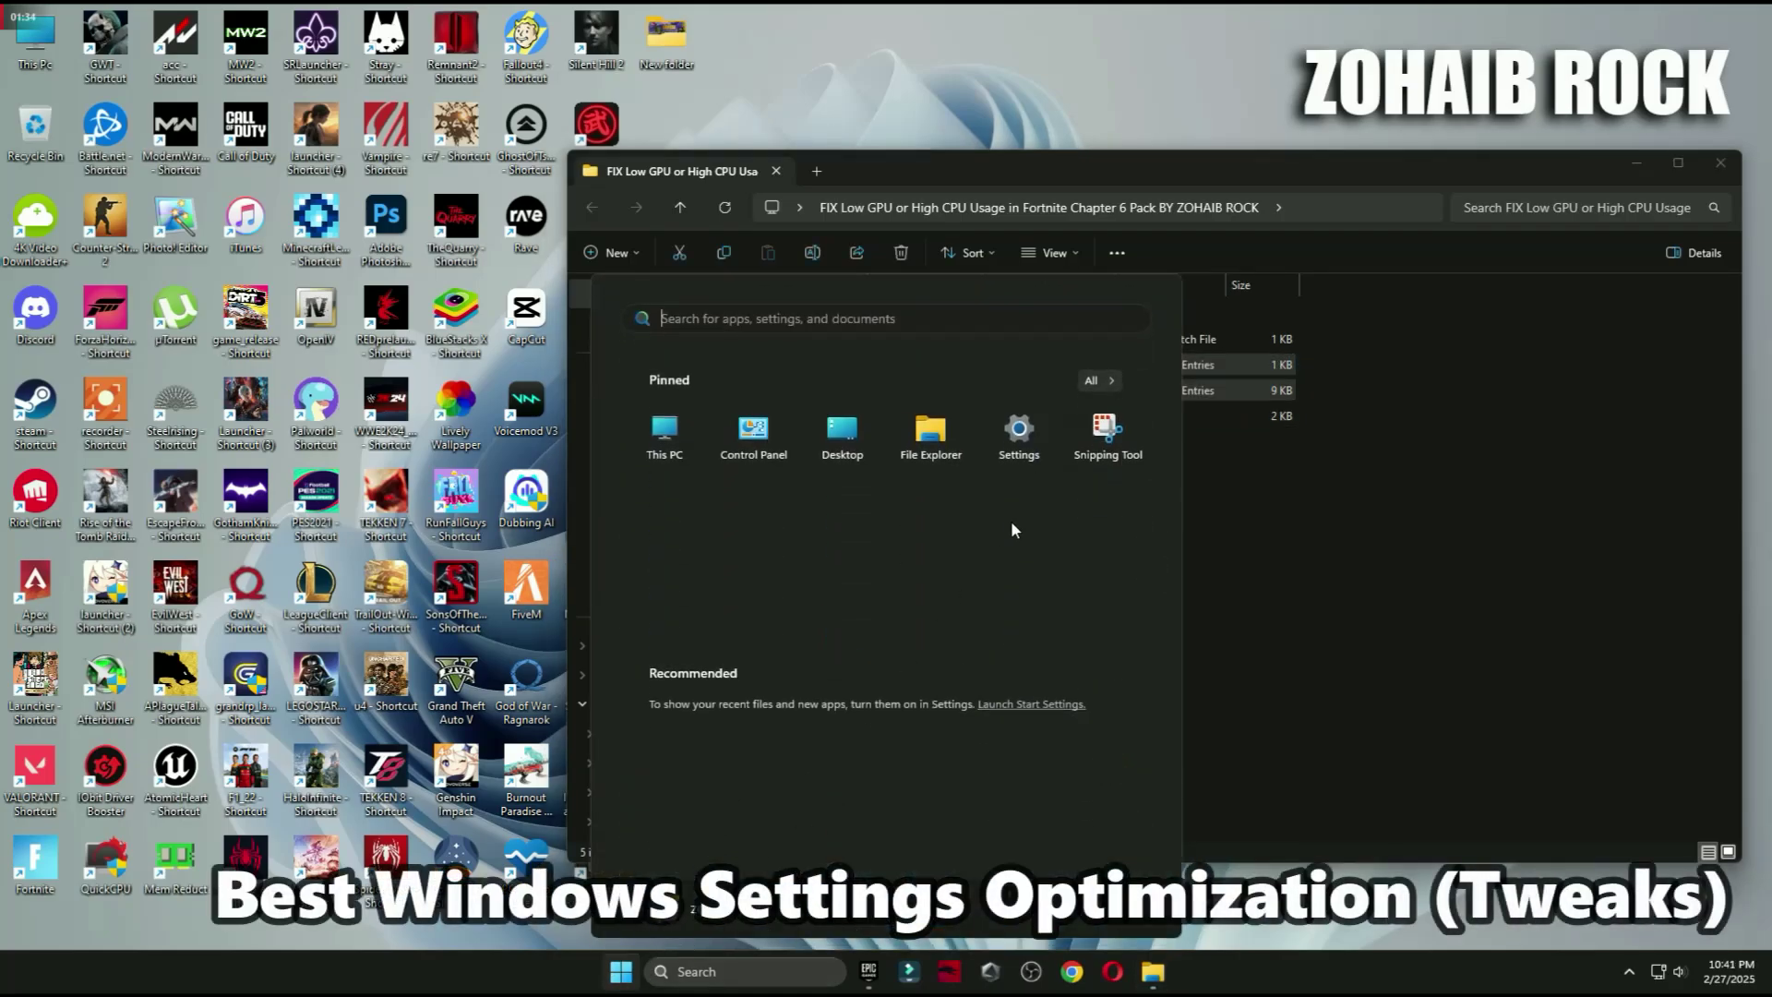
pyautogui.click(1019, 429)
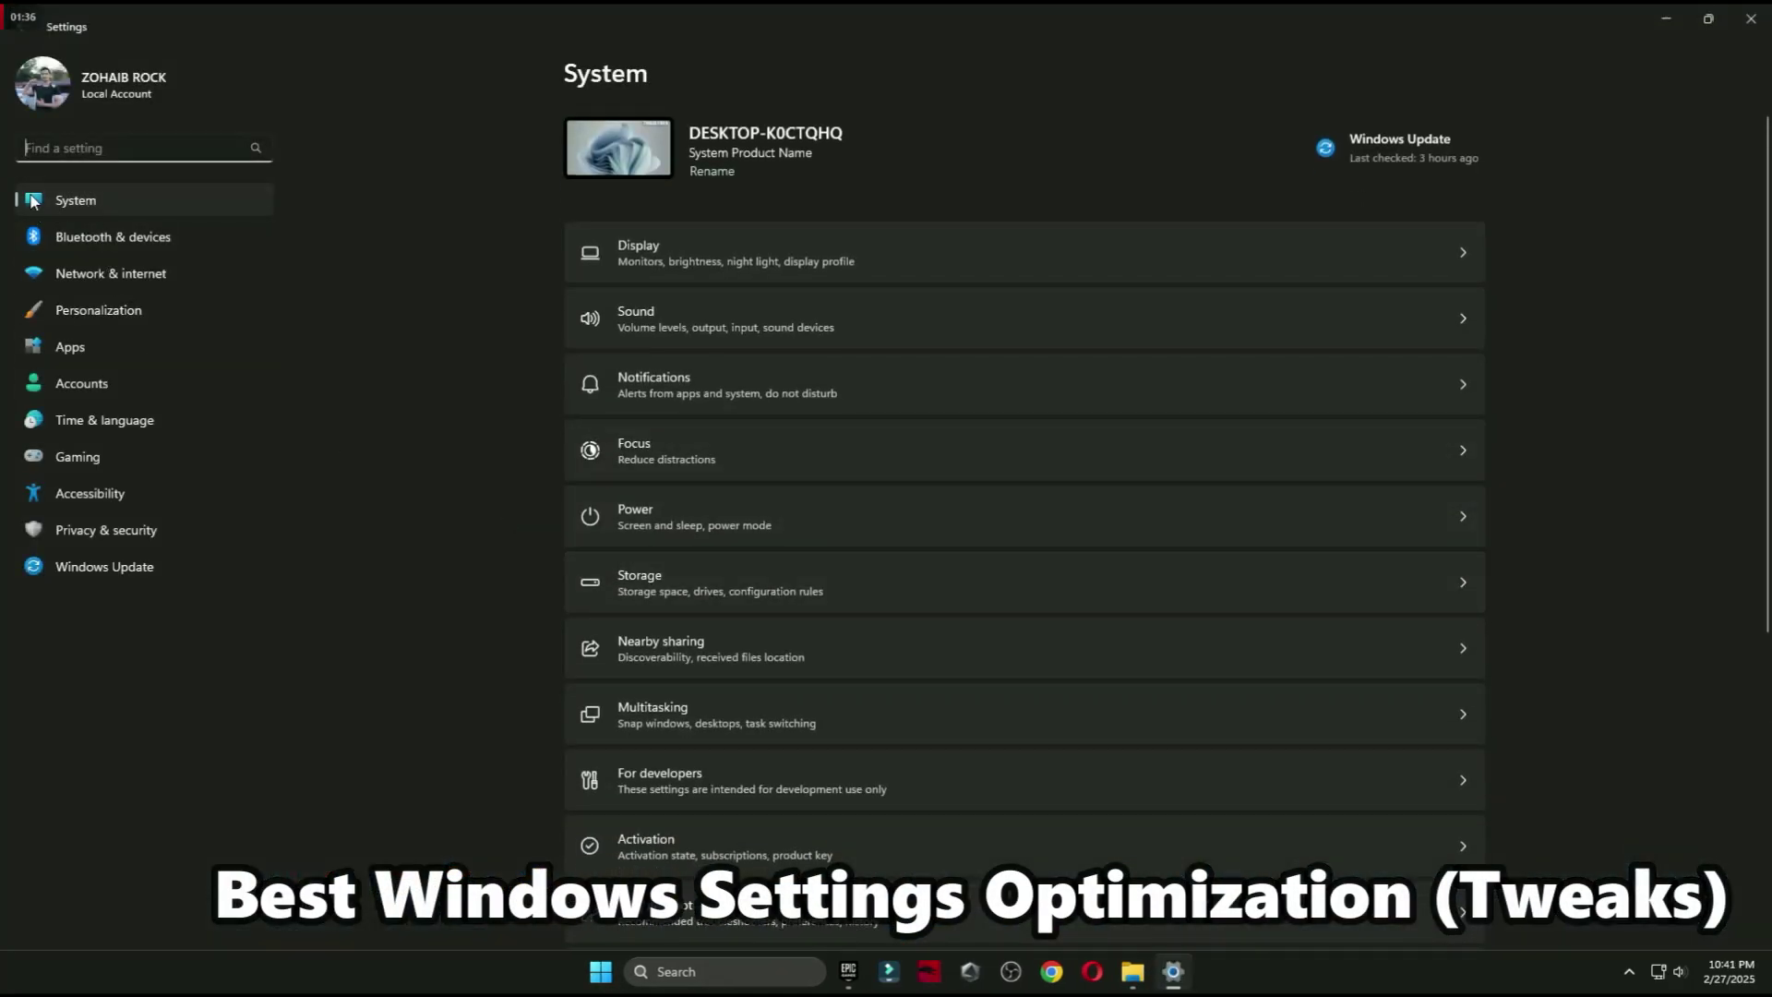
pyautogui.scroll(-5, 467, 407)
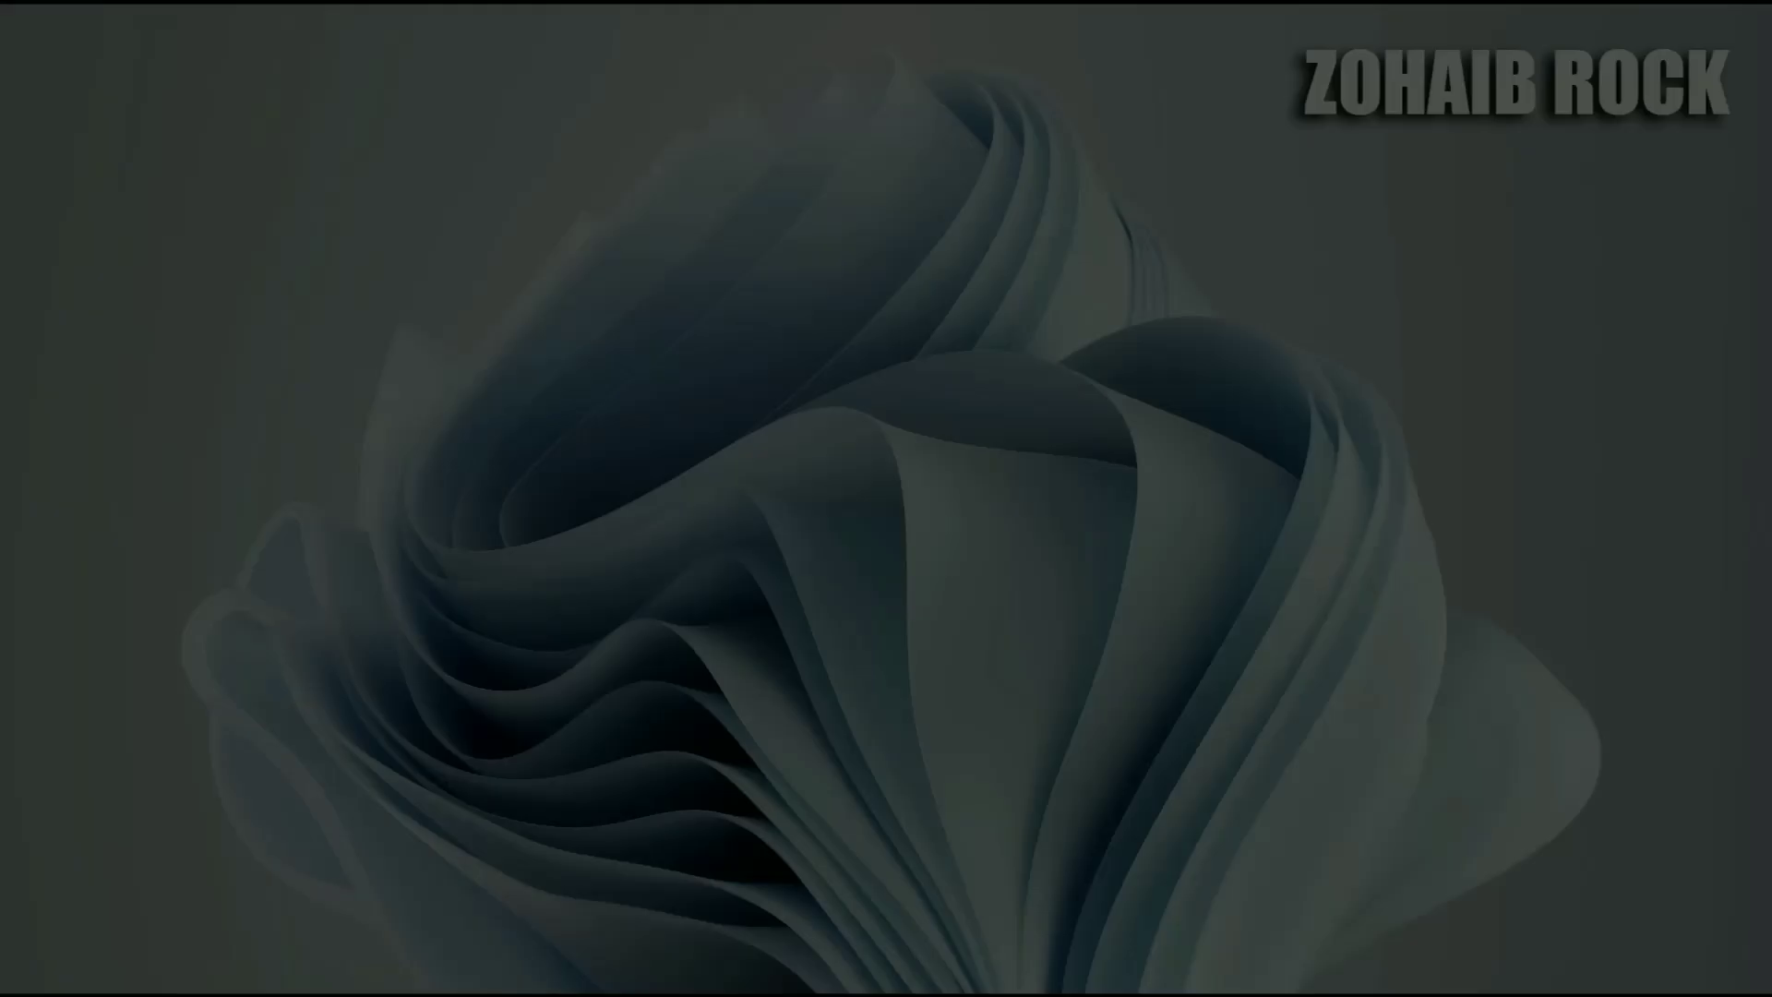
# Step: Merge the Optimize ALL Windows Settings and Disable Power Throttling (Registry) files into the registry, accepting the confirmations
pyautogui.click(831, 633)
pyautogui.click(1026, 516)
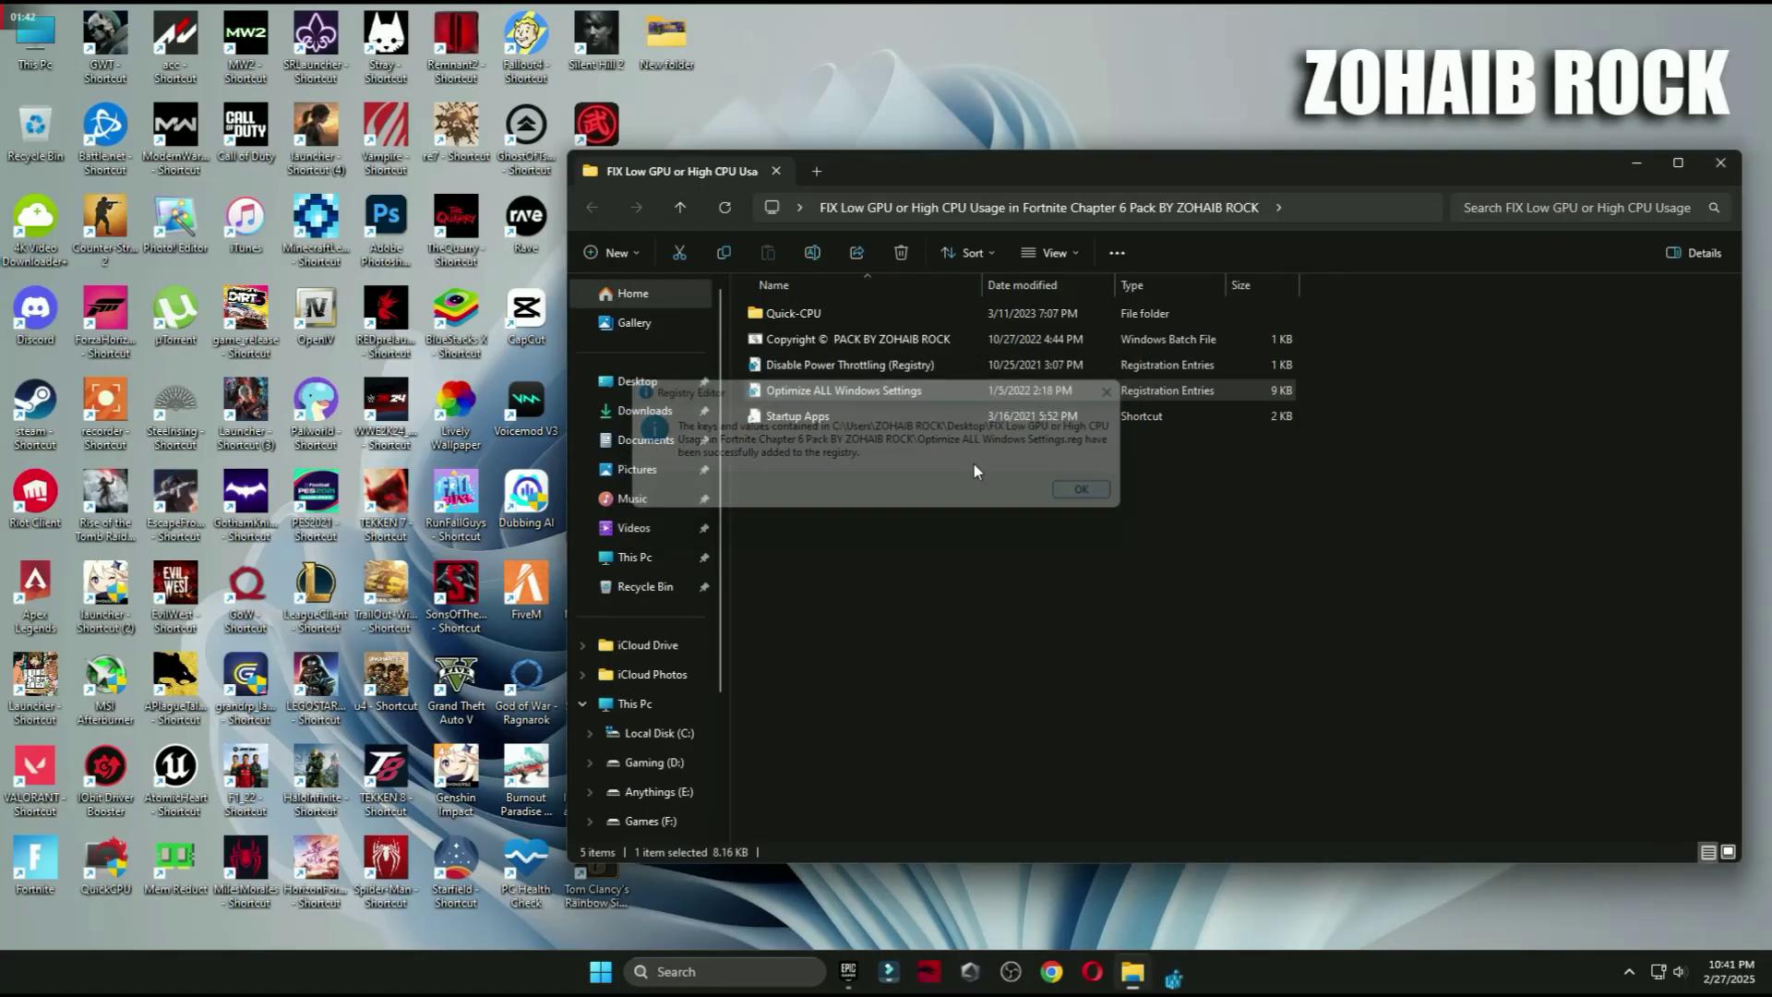
pyautogui.doubleClick(851, 365)
pyautogui.click(831, 633)
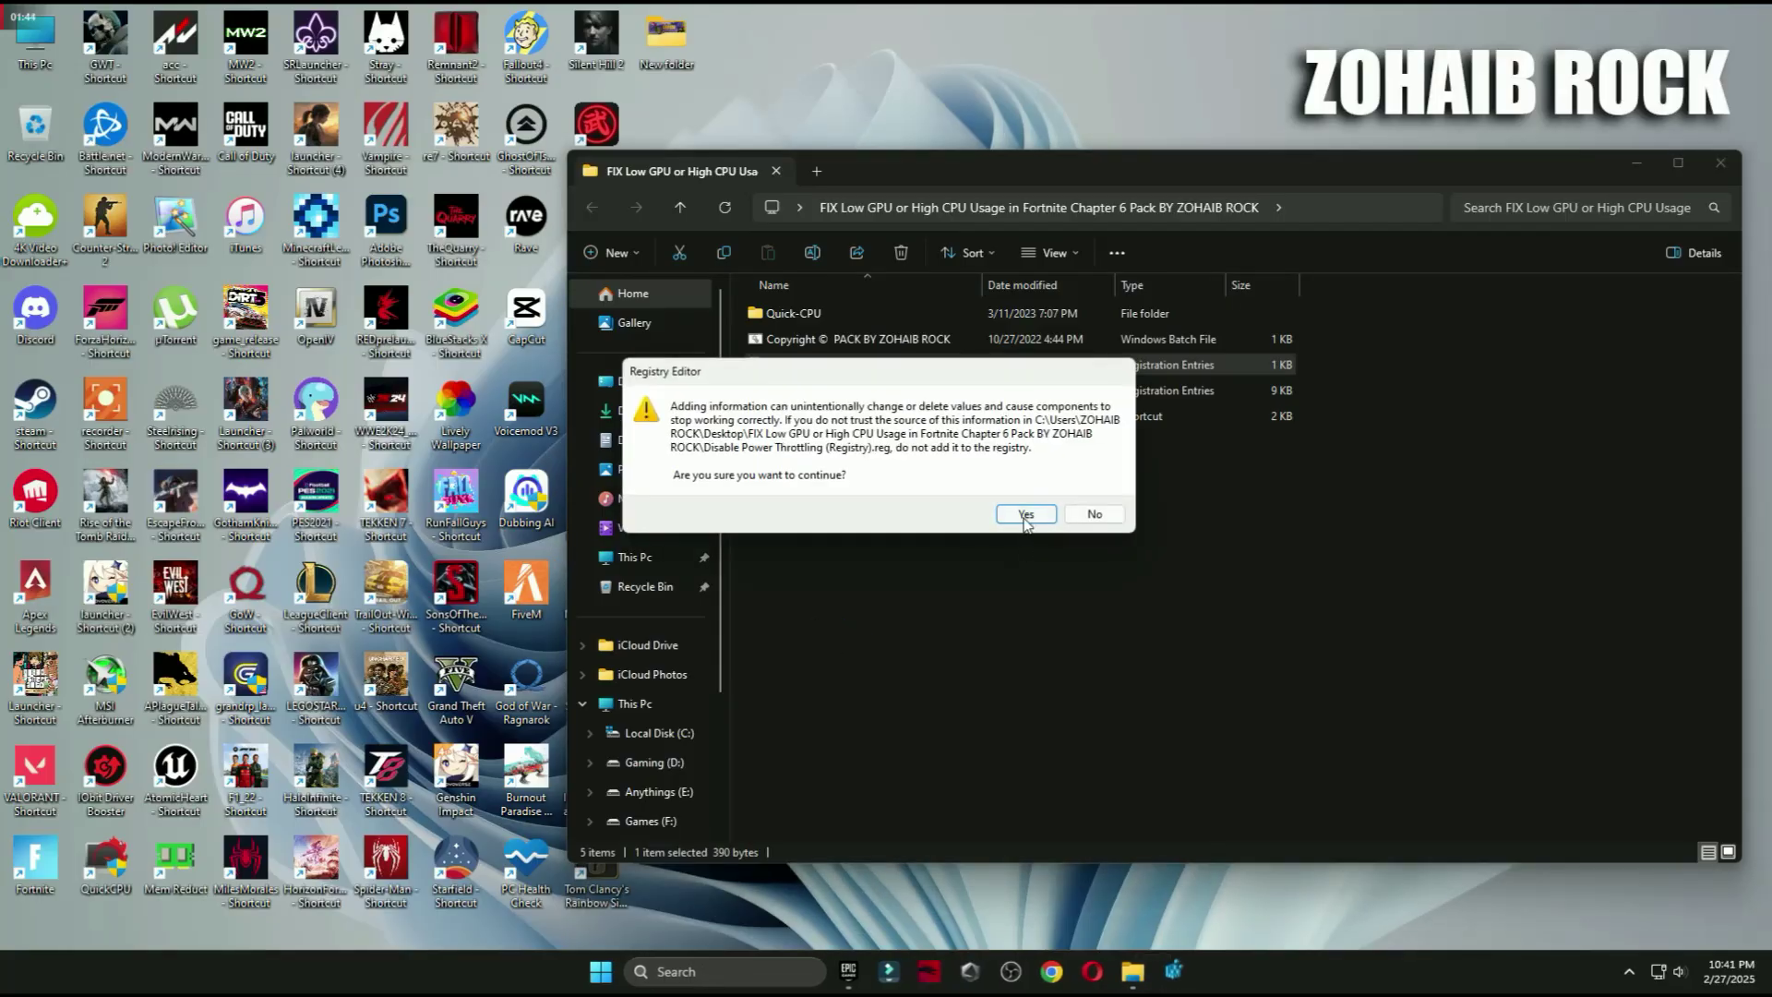
pyautogui.click(1026, 514)
pyautogui.click(1092, 491)
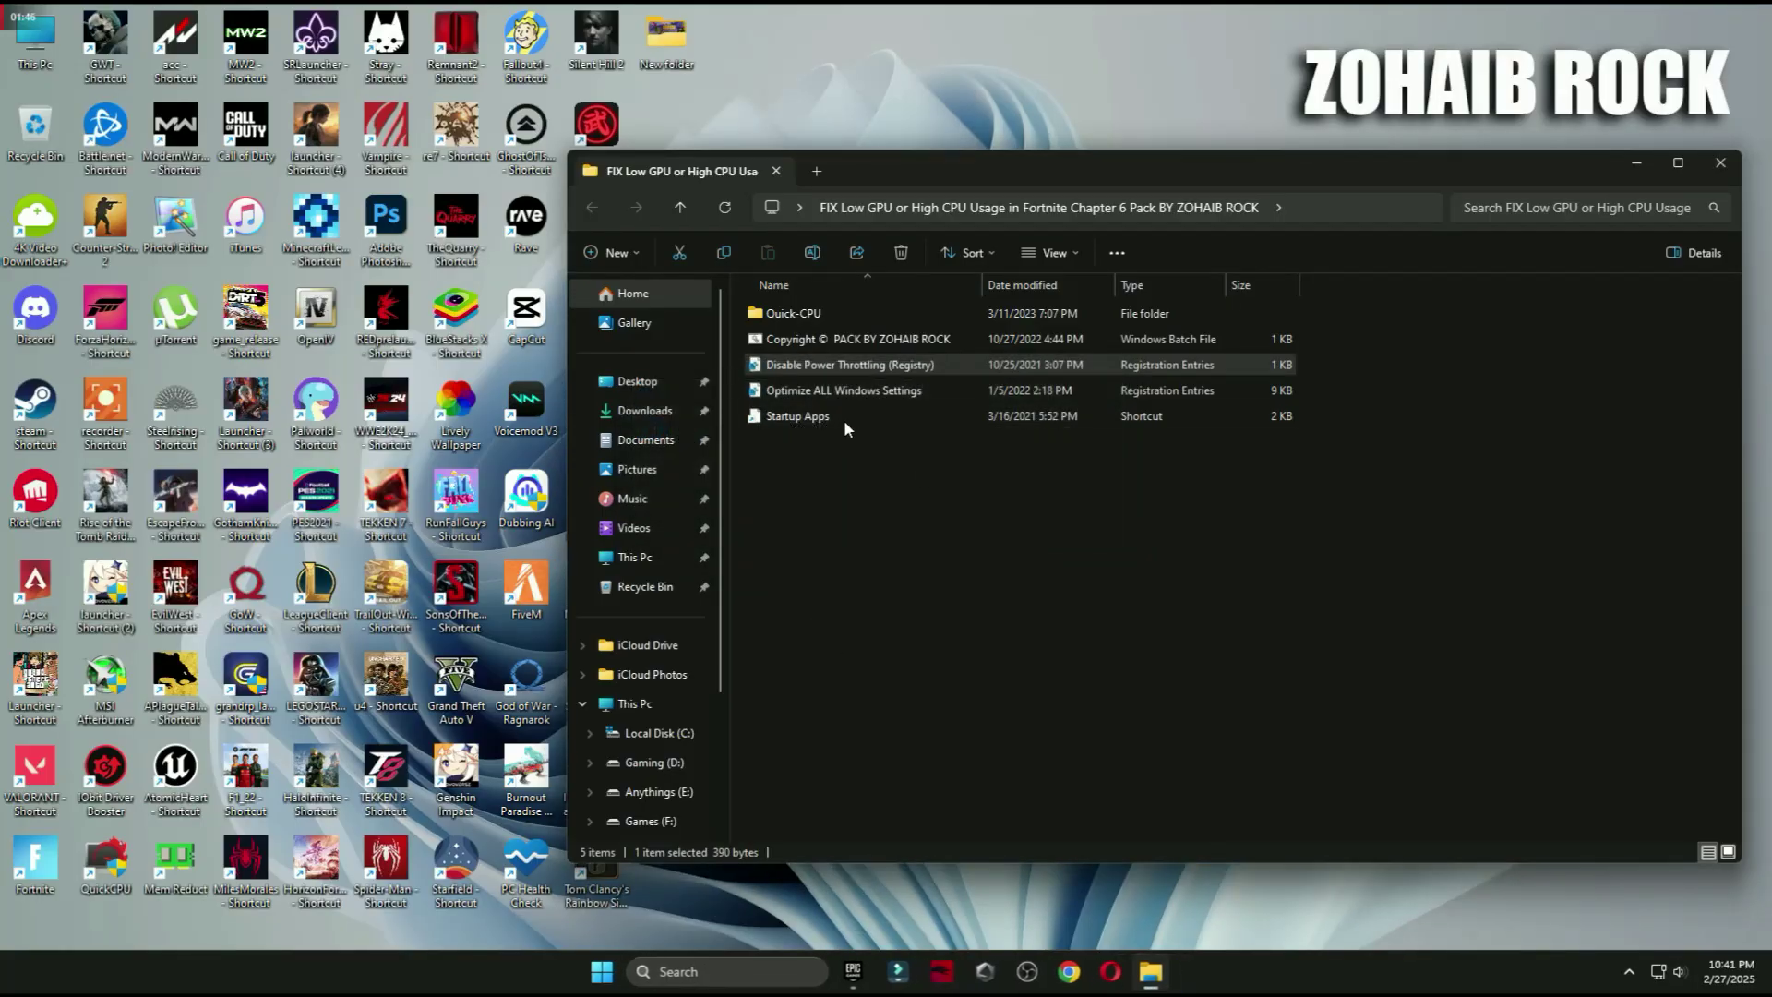
# Step: Open the startup apps list with the pack's Startup Apps shortcut and keep uTorrent disabled at startup
pyautogui.doubleClick(844, 417)
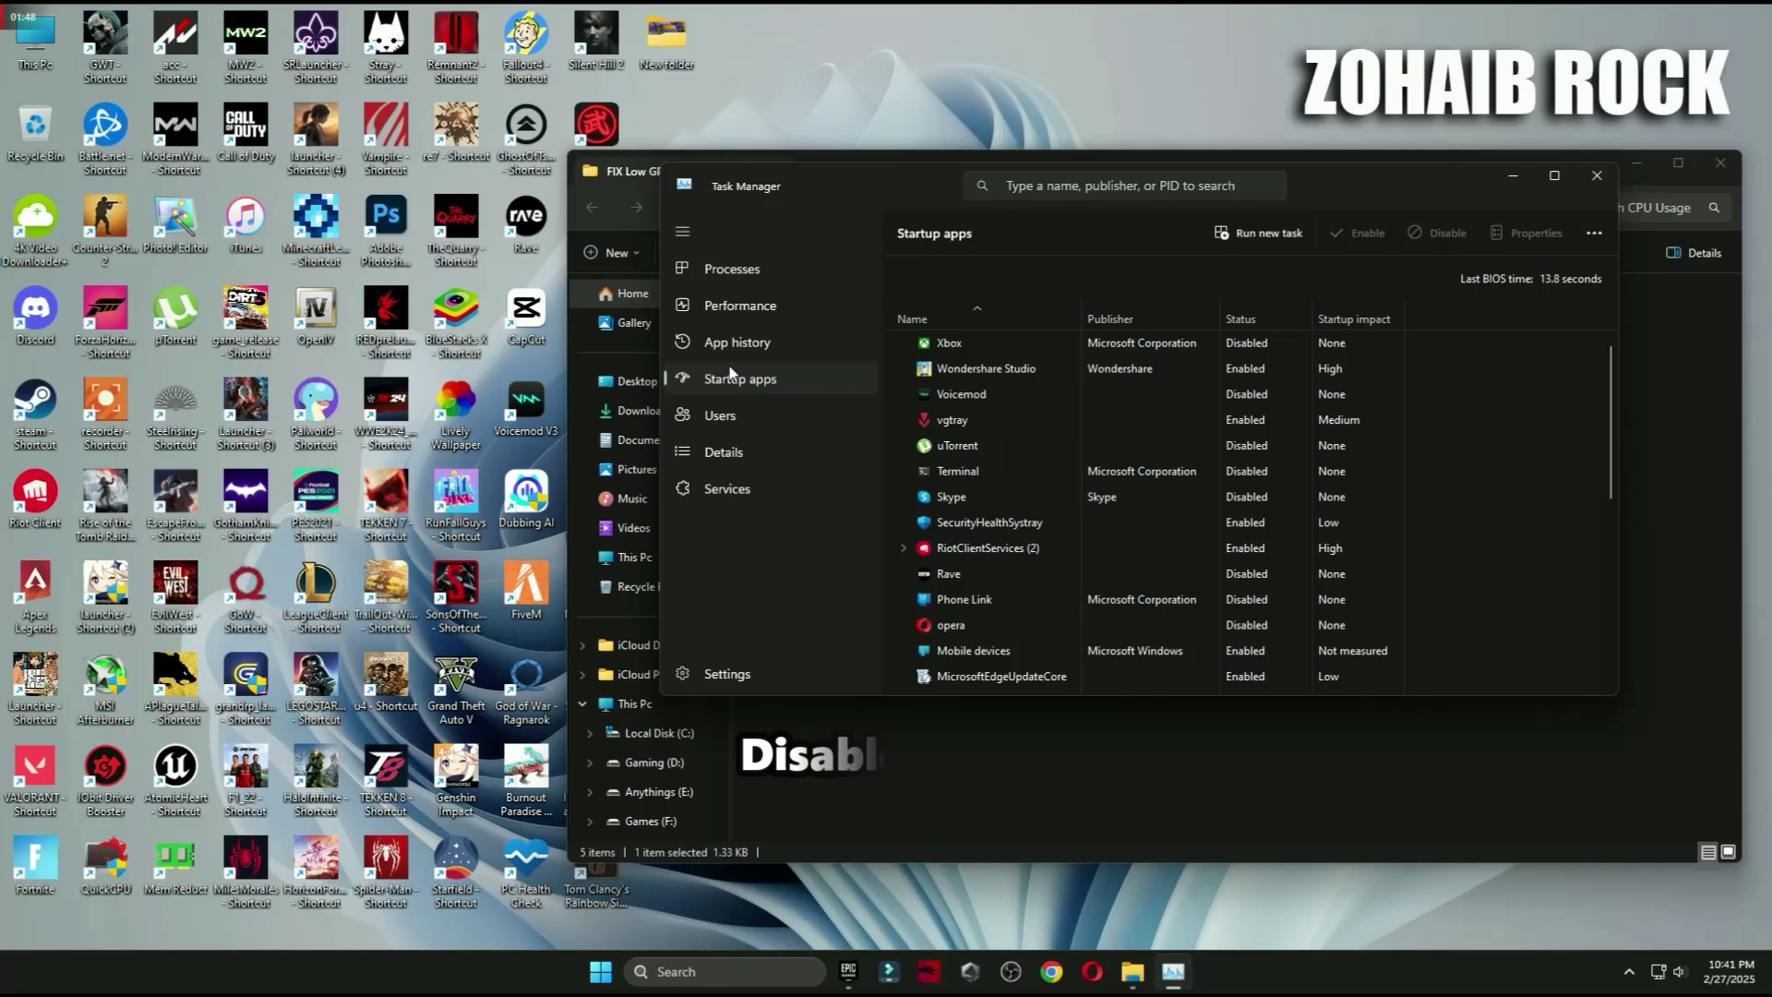
pyautogui.scroll(-4, 1270, 346)
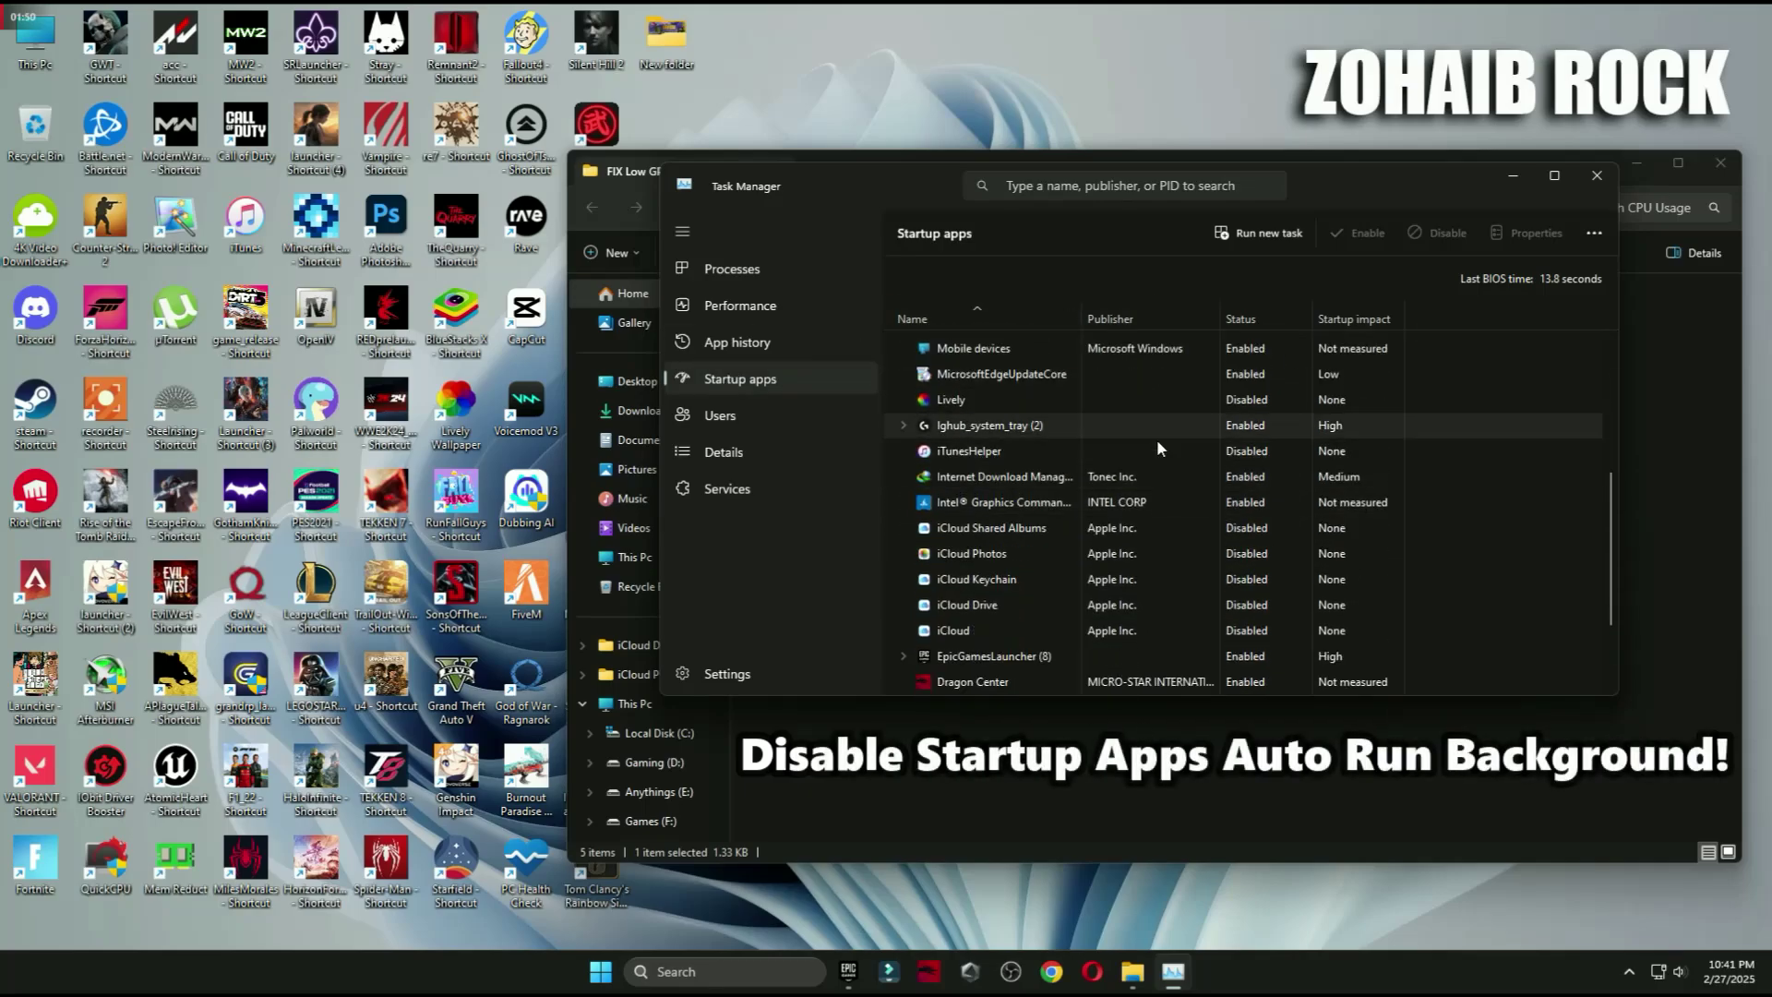
pyautogui.scroll(-2, 1160, 480)
pyautogui.scroll(6, 1159, 510)
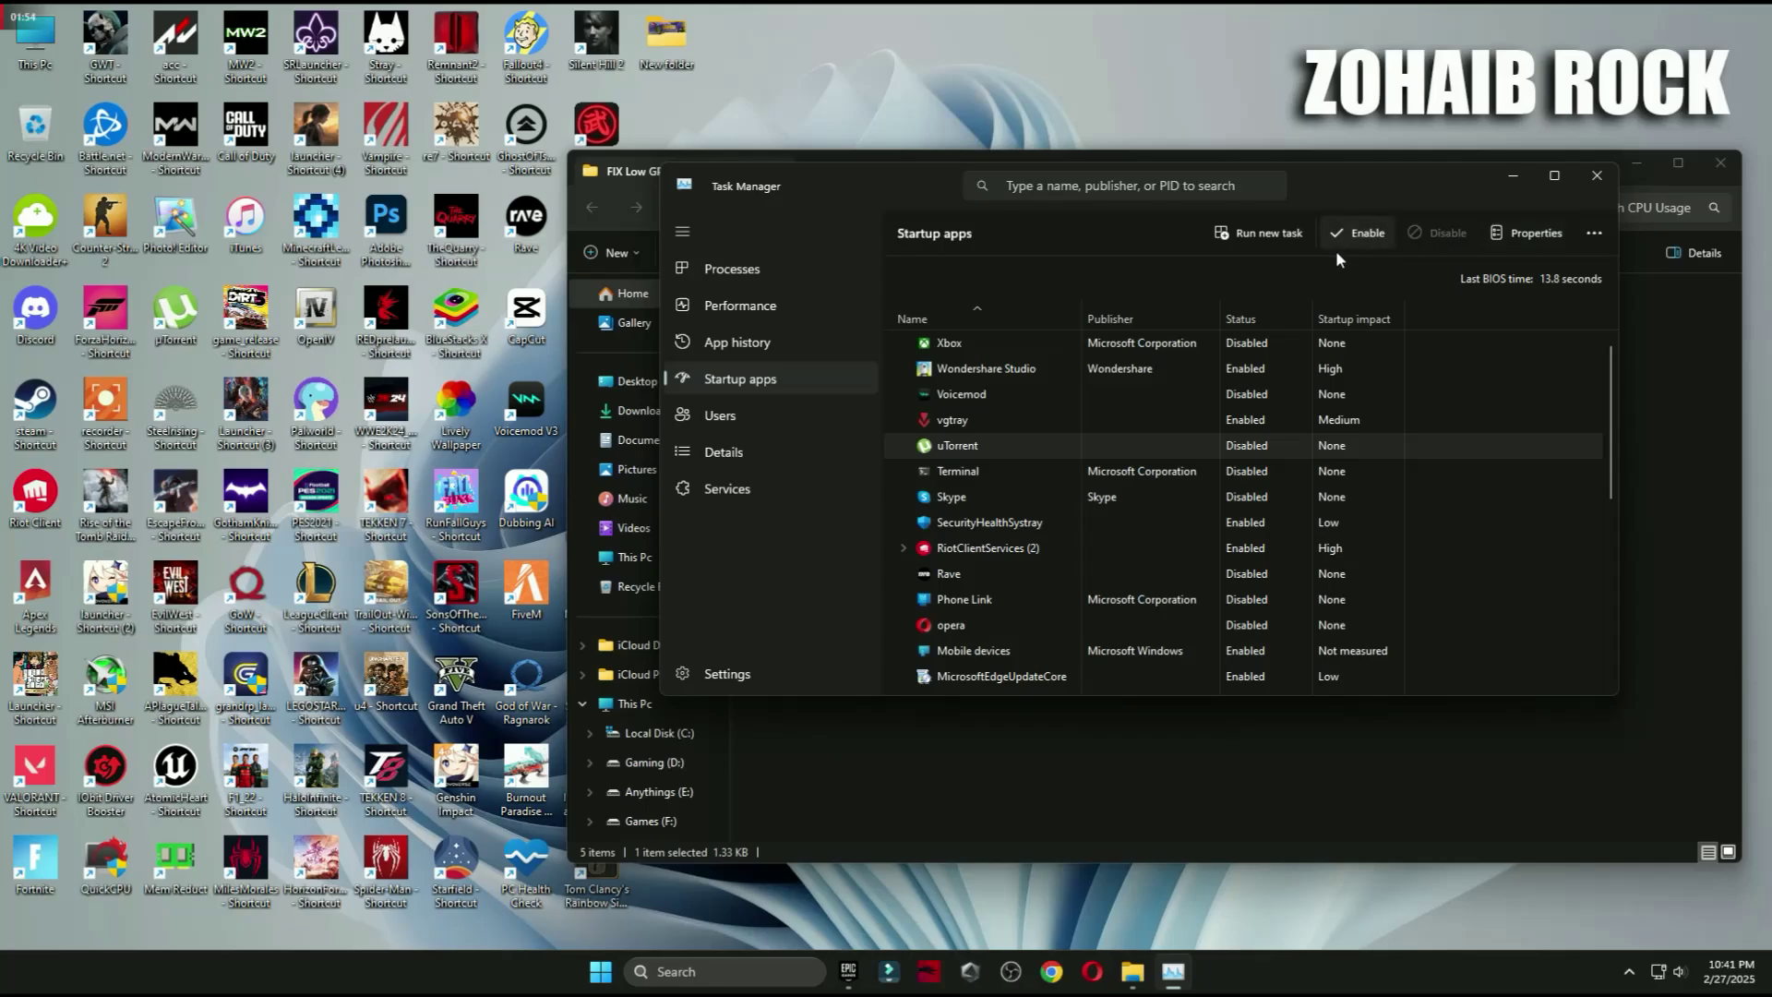
pyautogui.click(1357, 232)
pyautogui.click(1431, 234)
pyautogui.click(1234, 387)
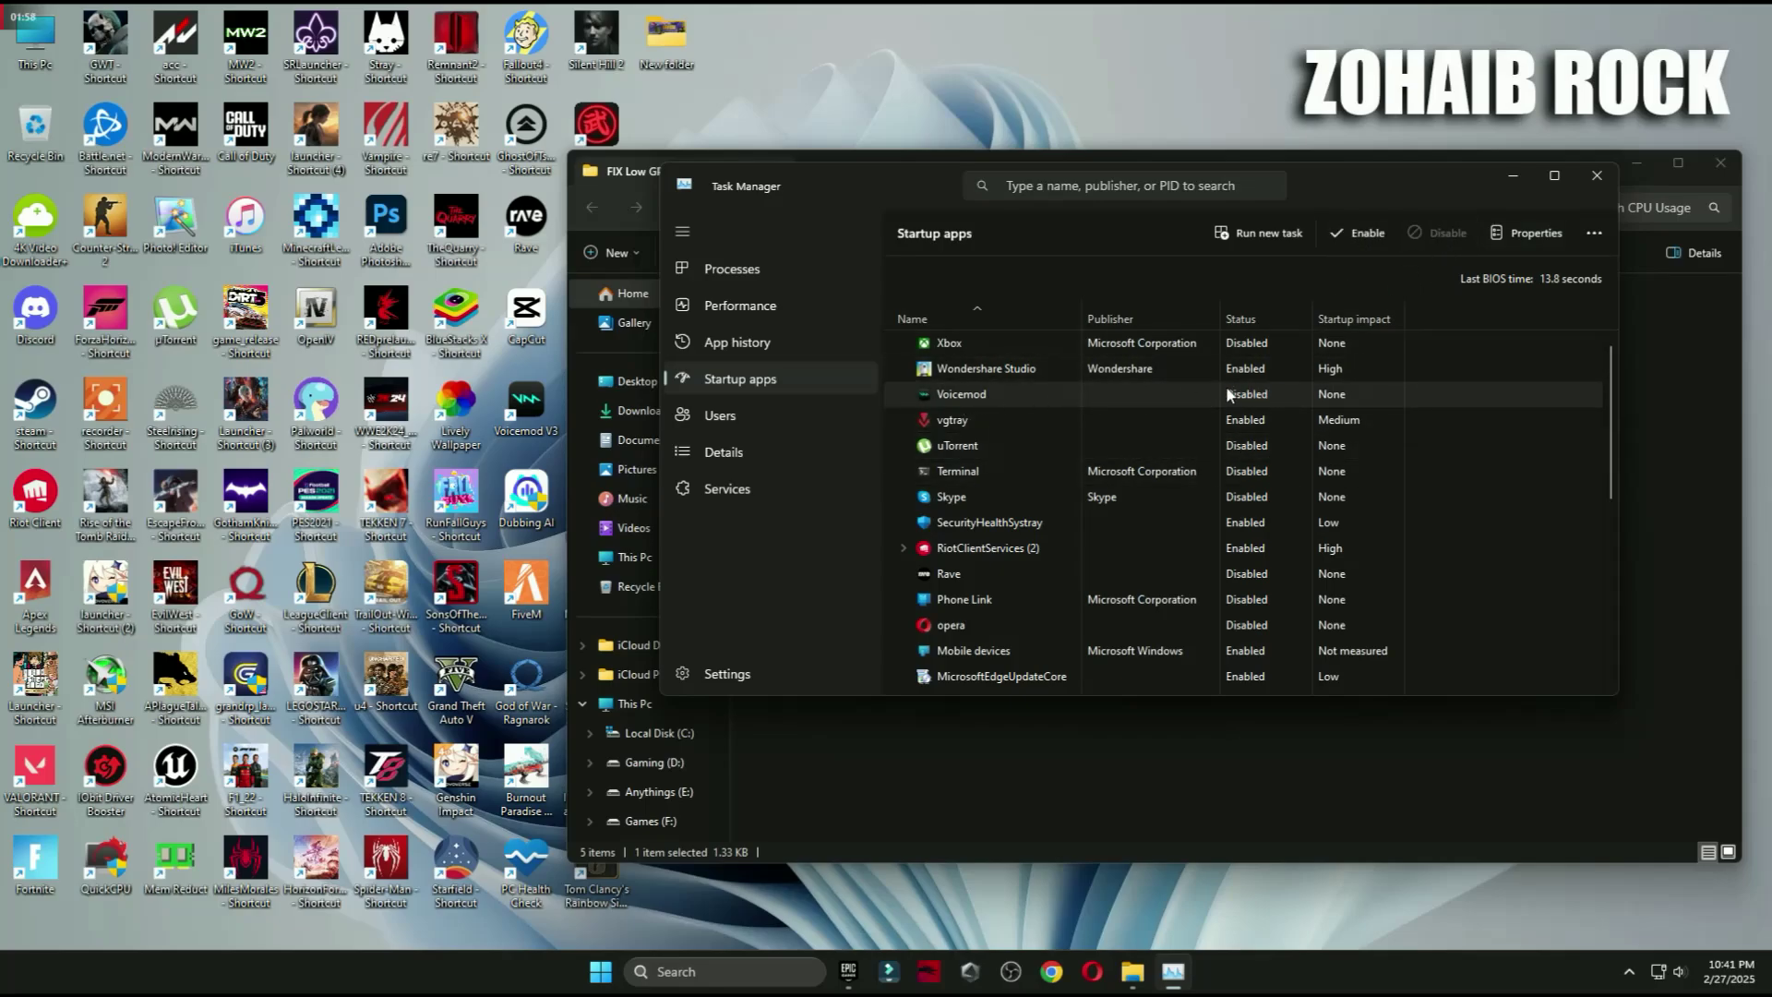
# Step: Review the status of the other startup apps from Terminal down to iCloud, and close Task Manager and the pack folder
pyautogui.click(927, 473)
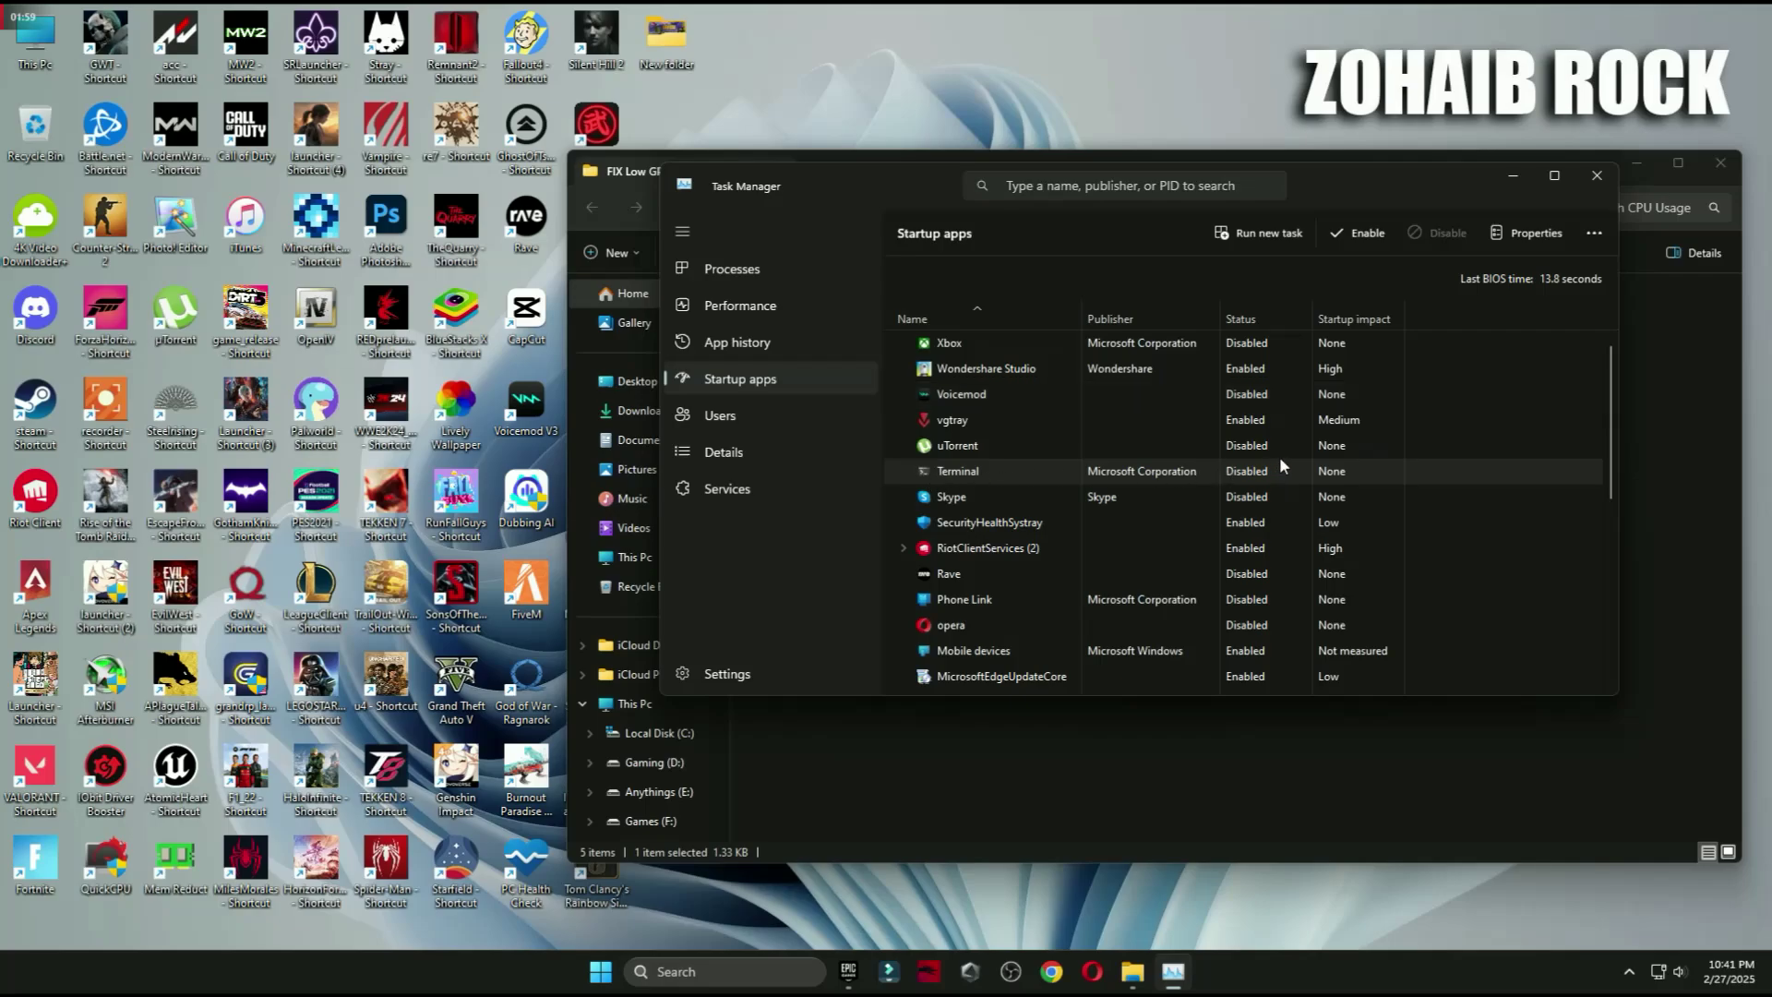
pyautogui.click(957, 500)
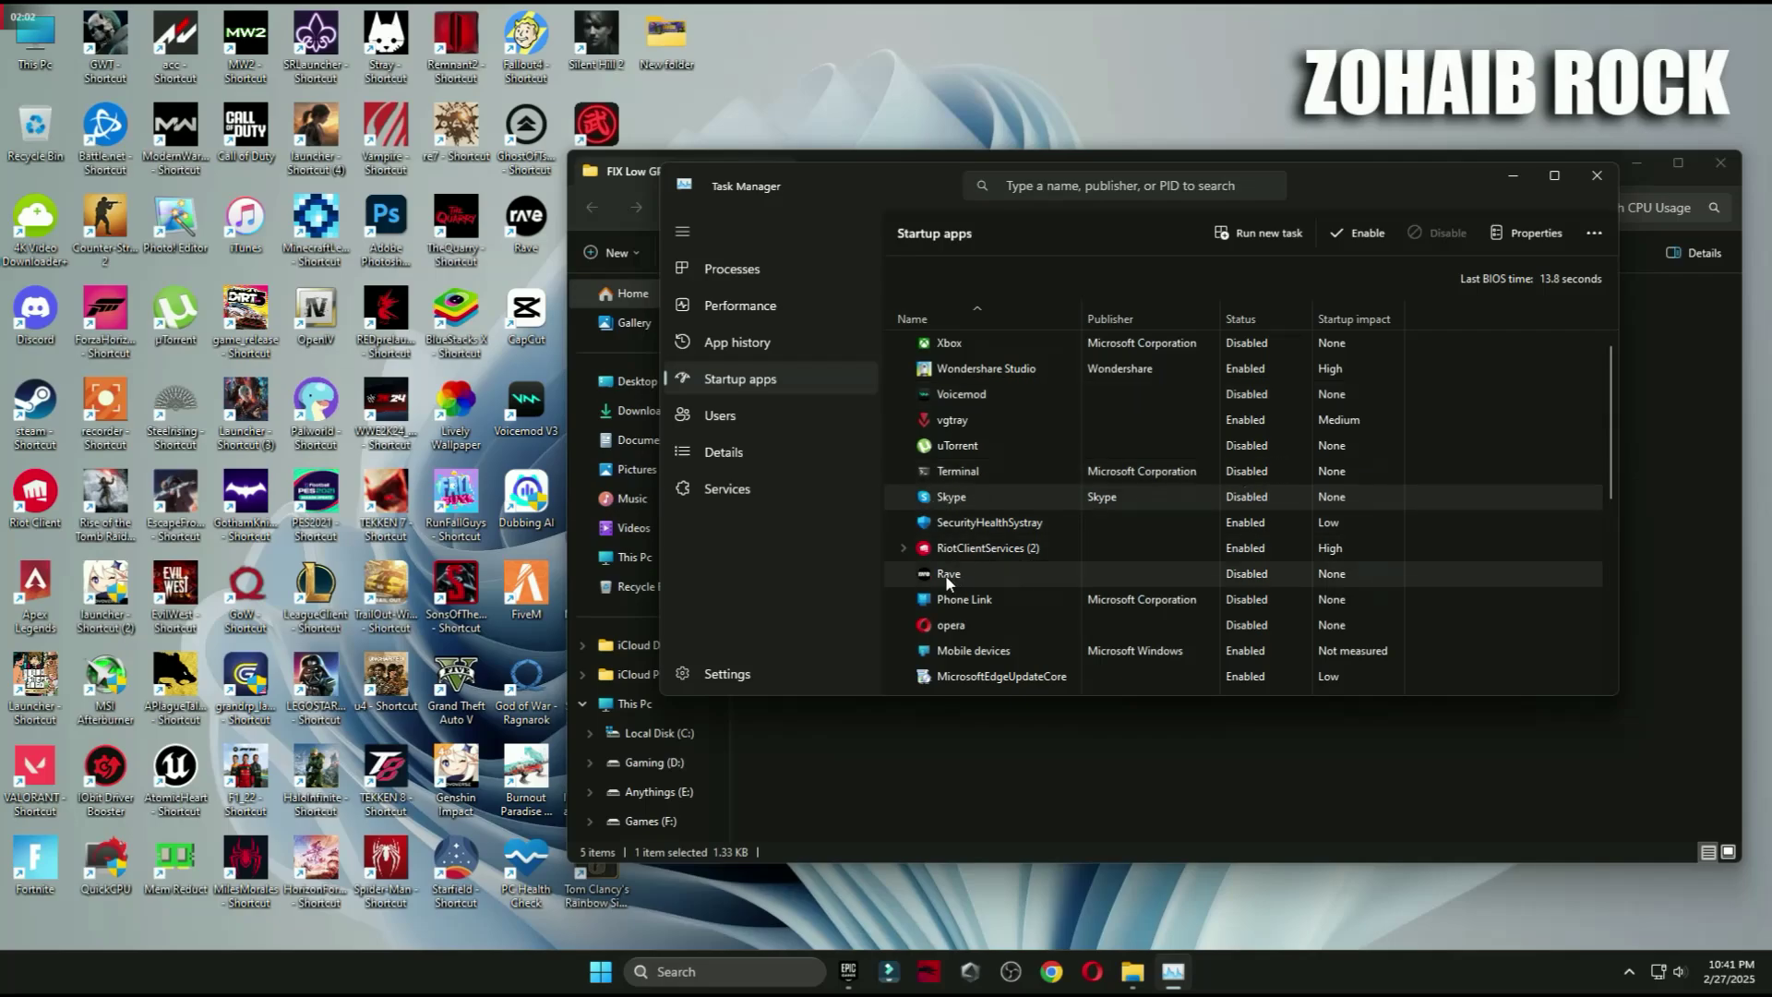
pyautogui.scroll(-1, 1264, 581)
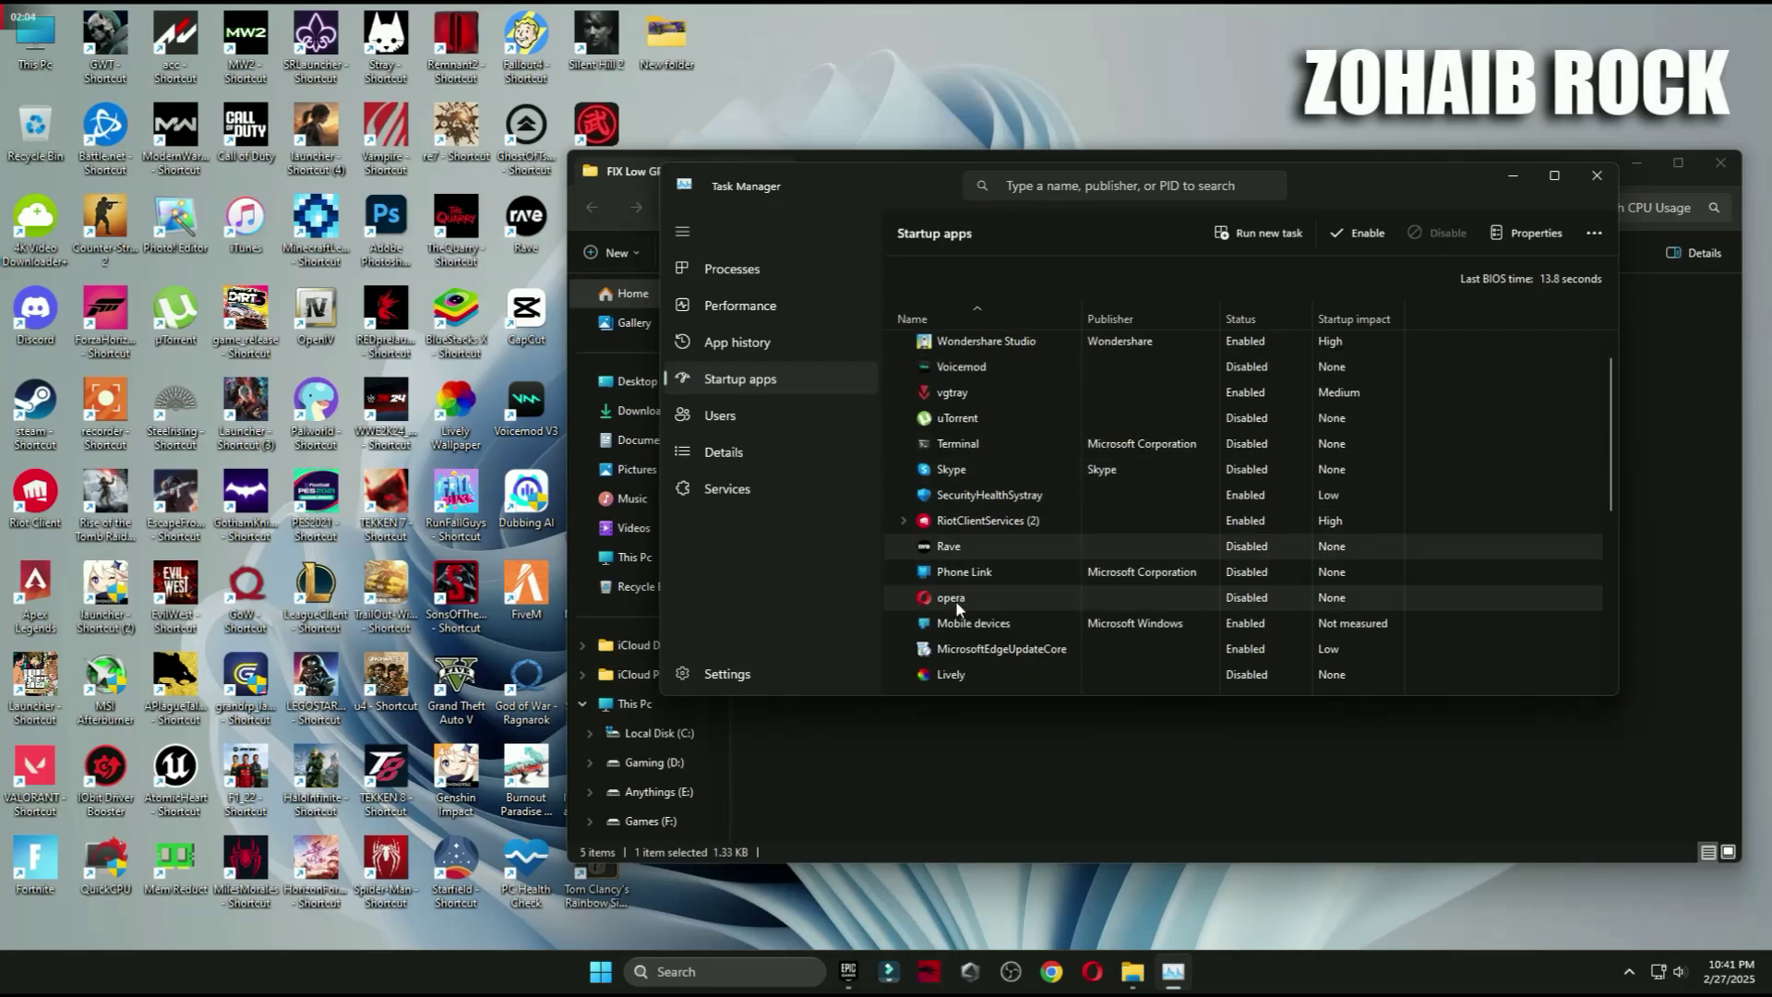
pyautogui.click(956, 670)
pyautogui.scroll(-3, 1176, 632)
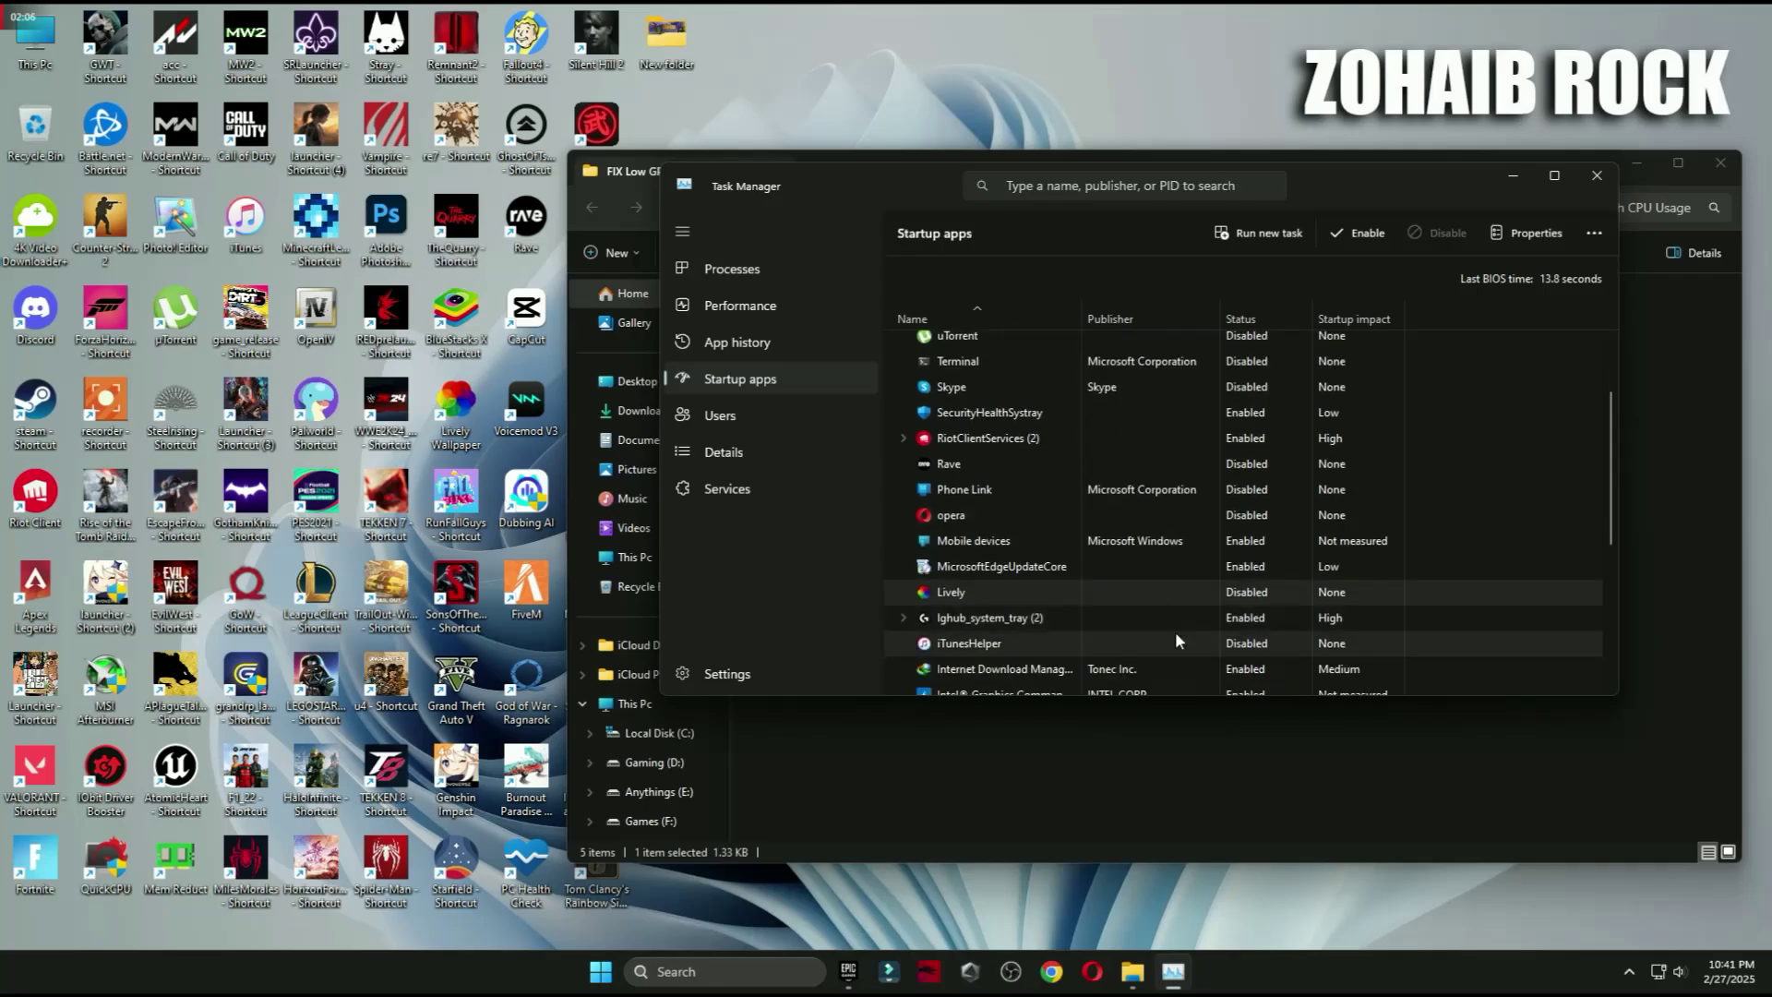
pyautogui.scroll(-3, 1172, 629)
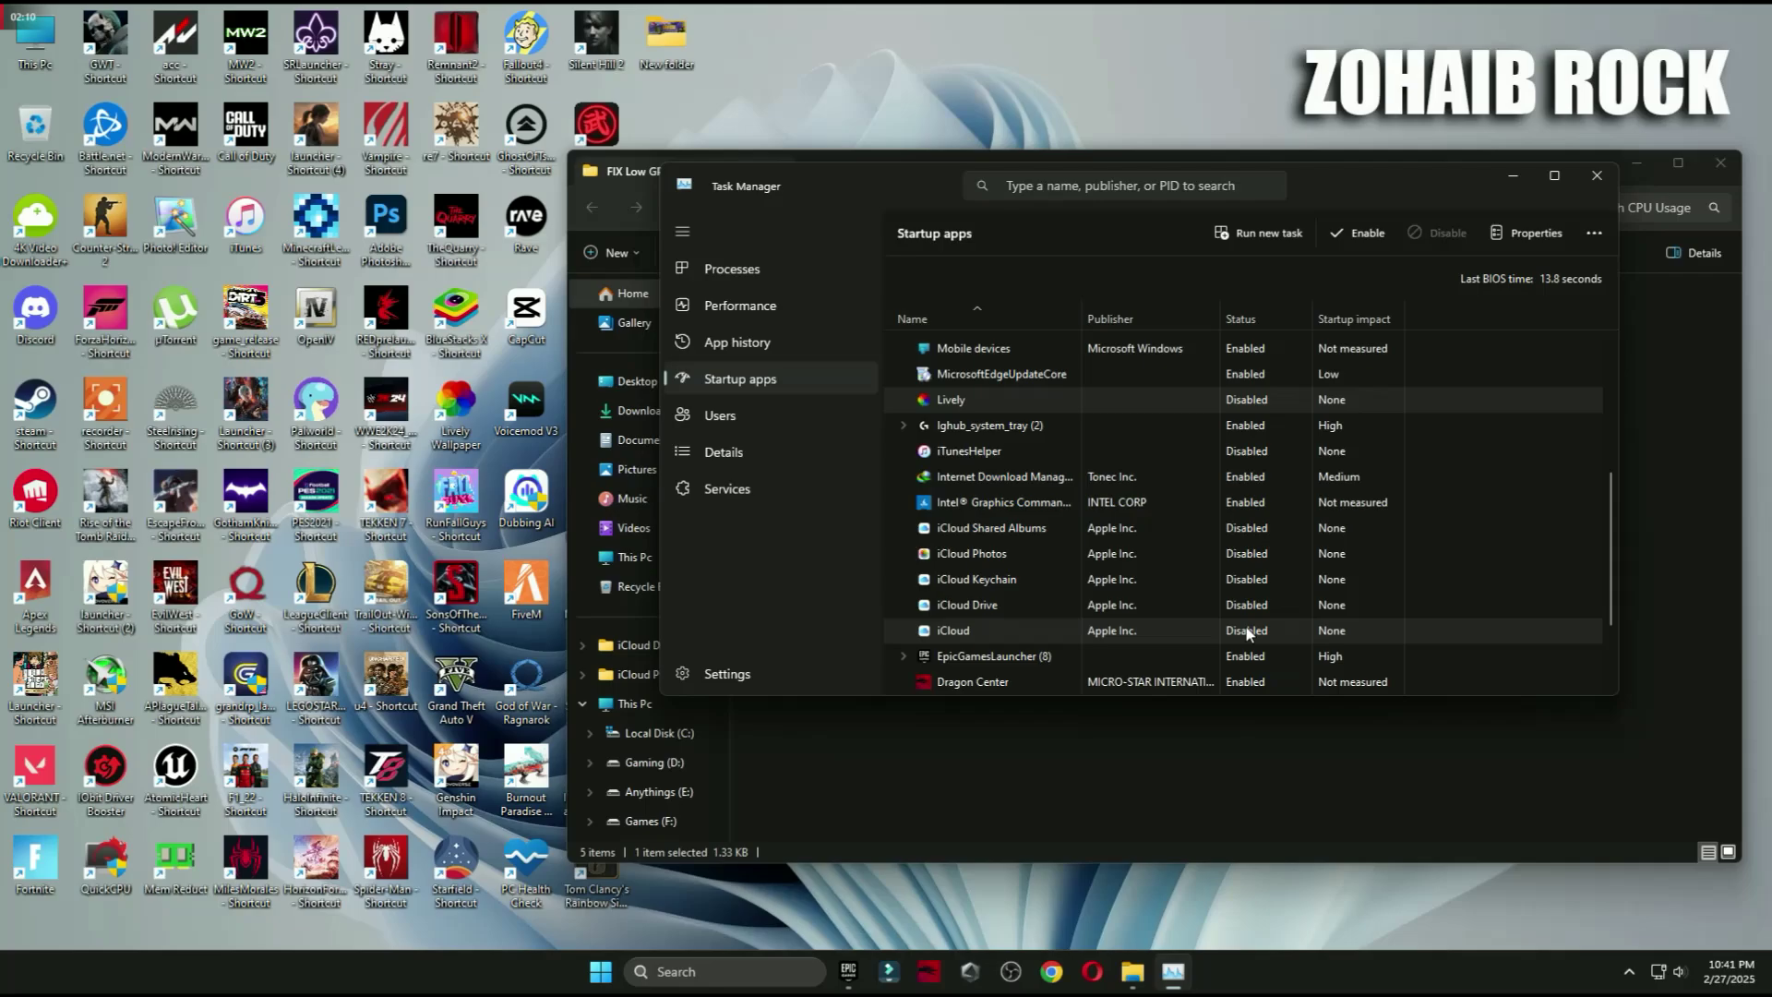
pyautogui.click(1598, 179)
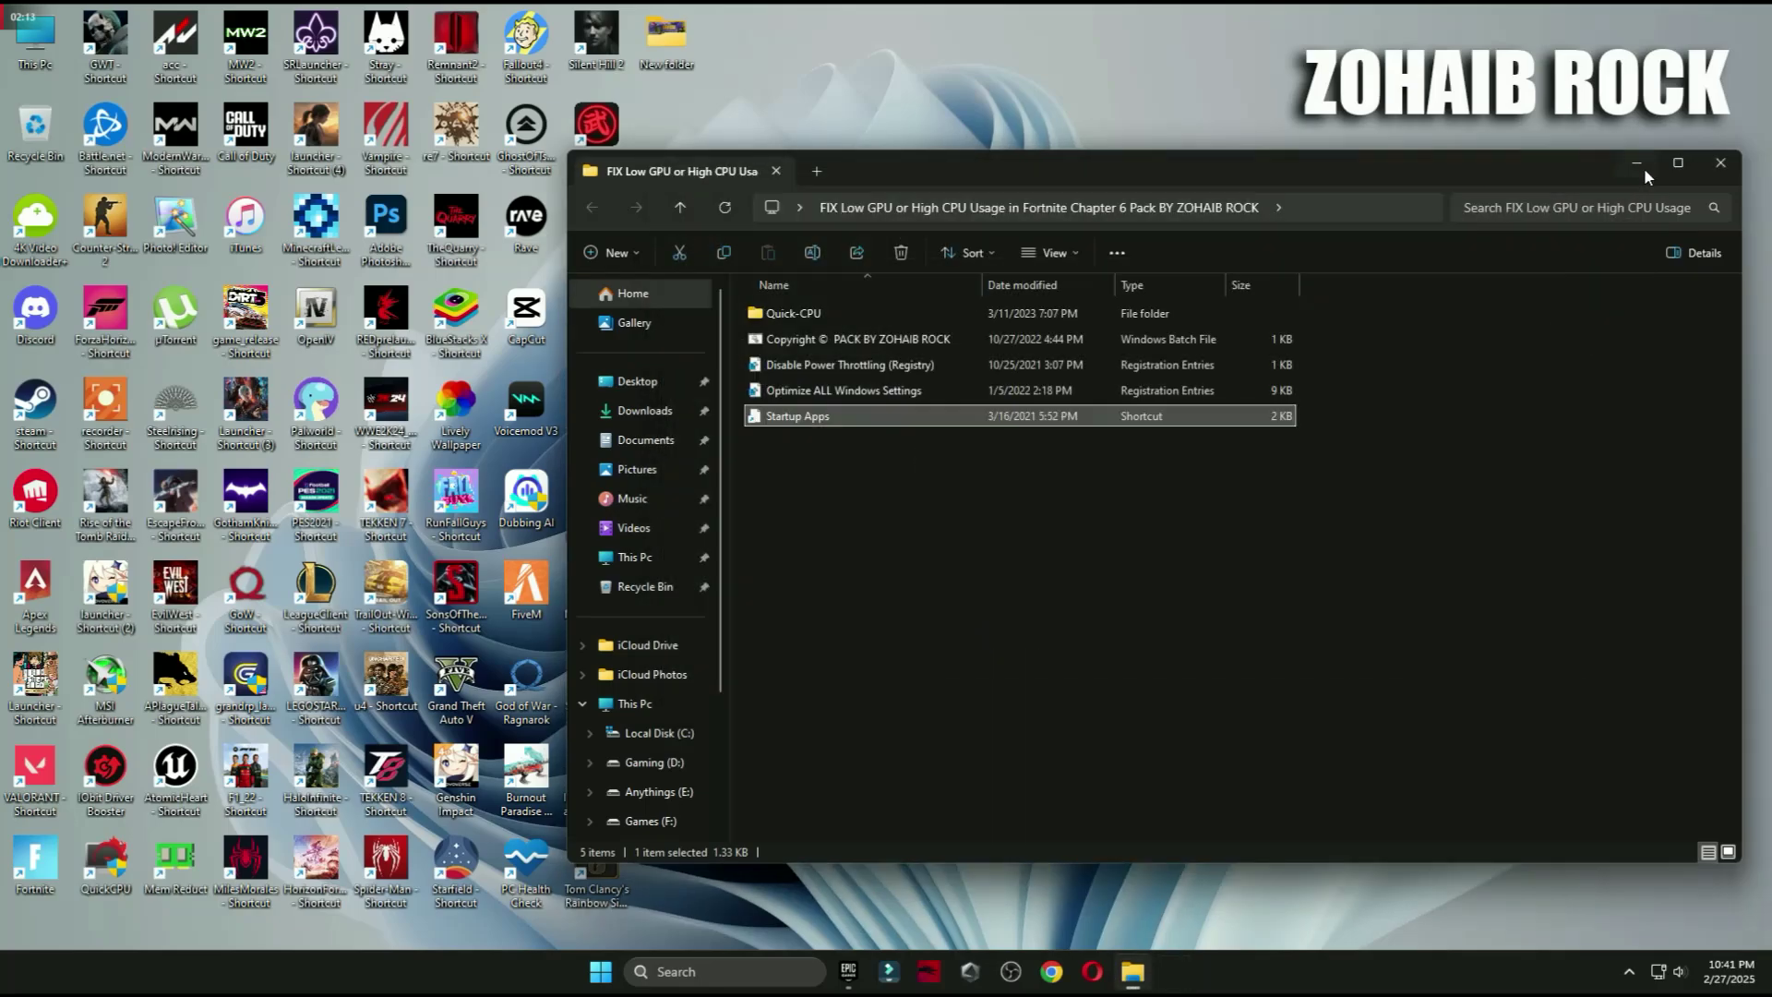
pyautogui.click(1723, 164)
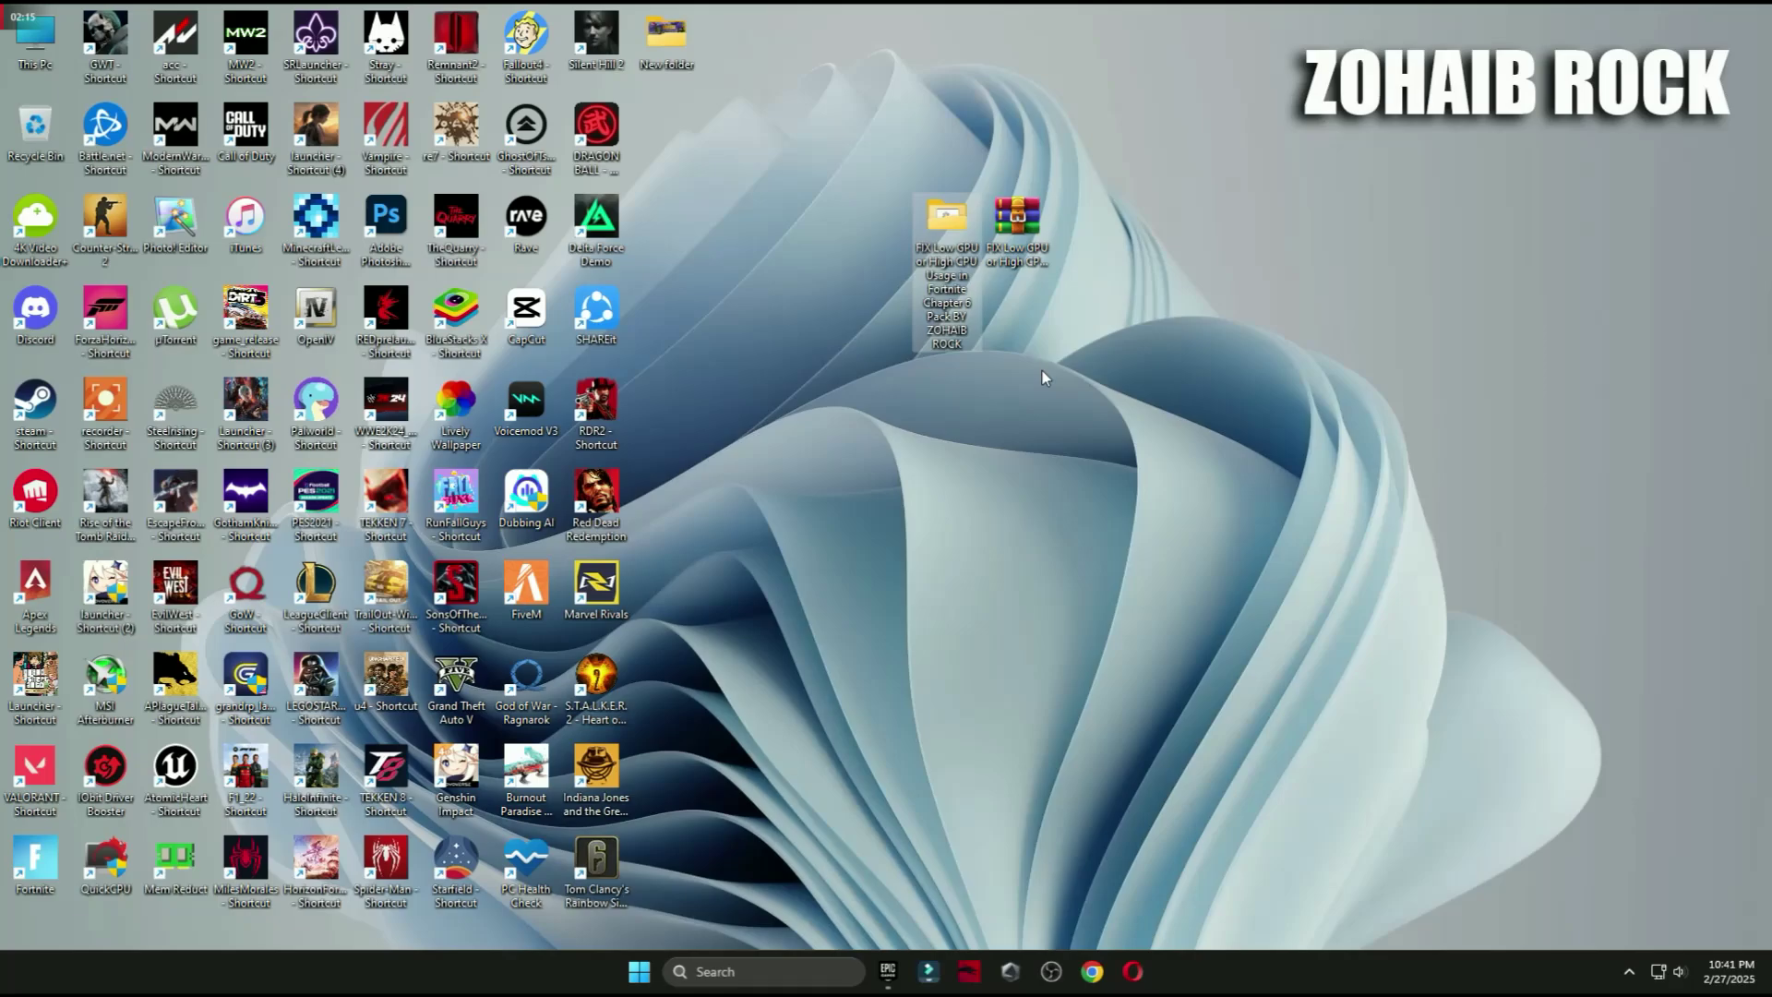
# Step: Switch to AMD Software: Adrenalin Edition from the desktop and open its gaming graphics settings
pyautogui.rightClick(1100, 245)
pyautogui.click(1181, 465)
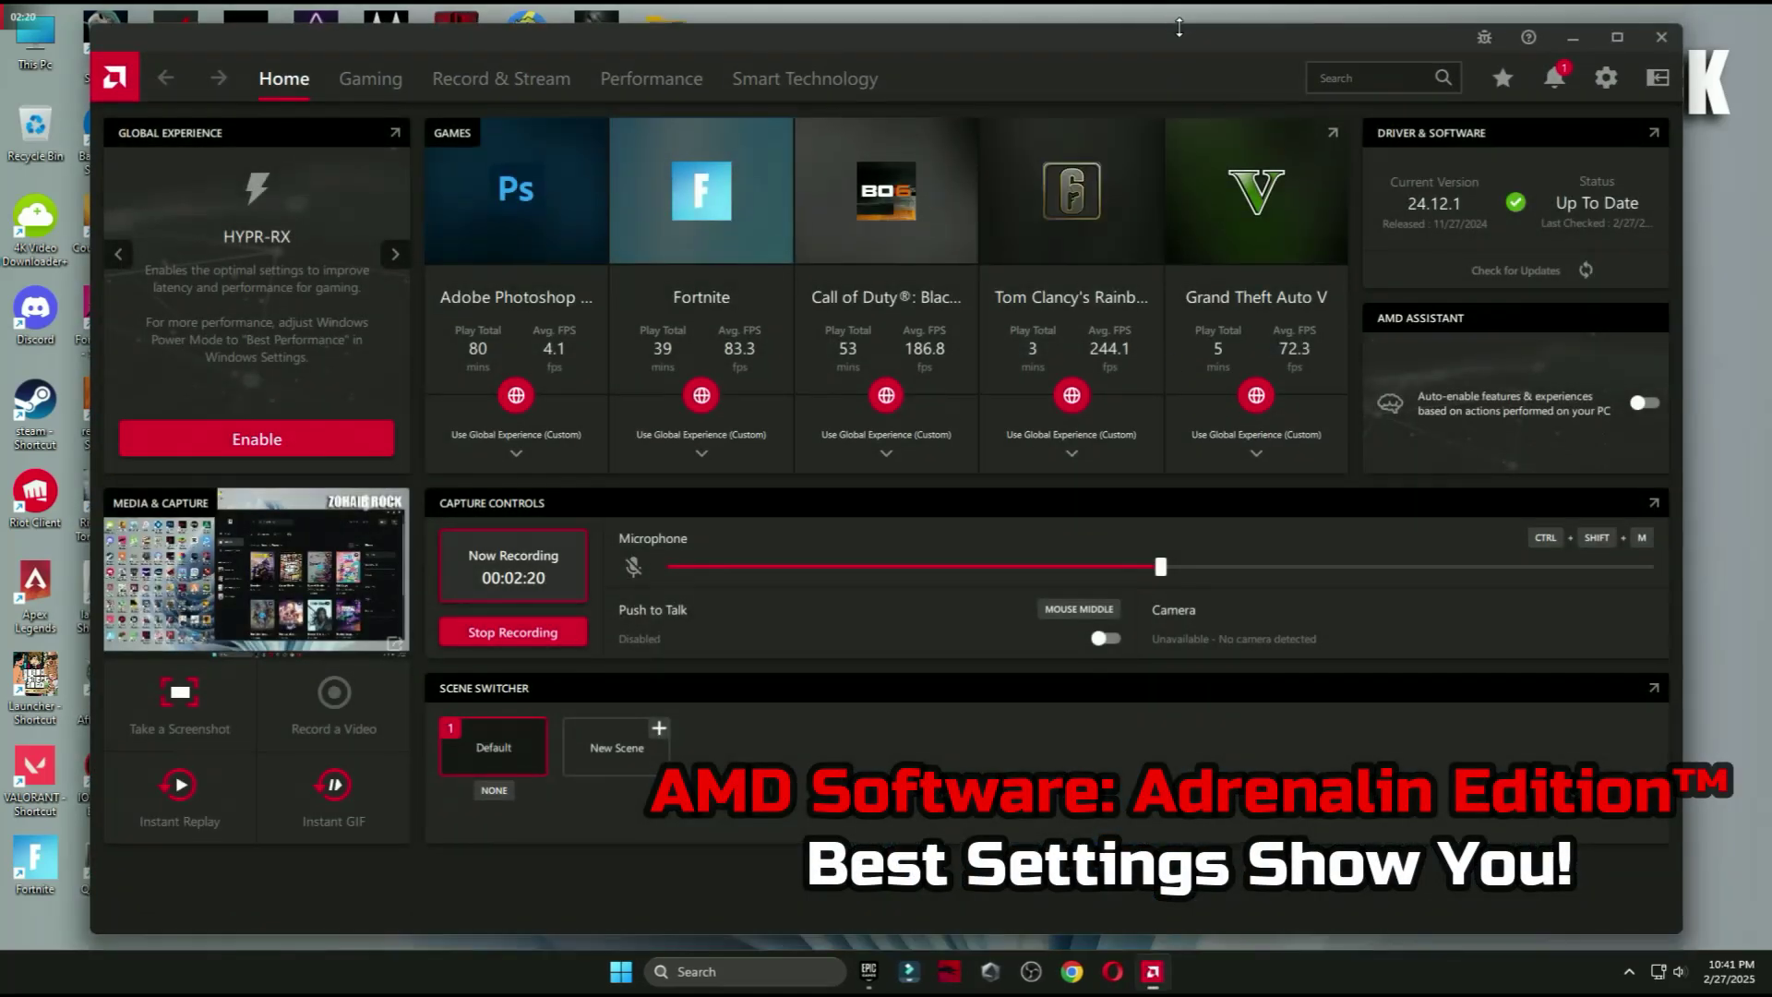
pyautogui.moveTo(1167, 28); pyautogui.dragTo(1248, 135)
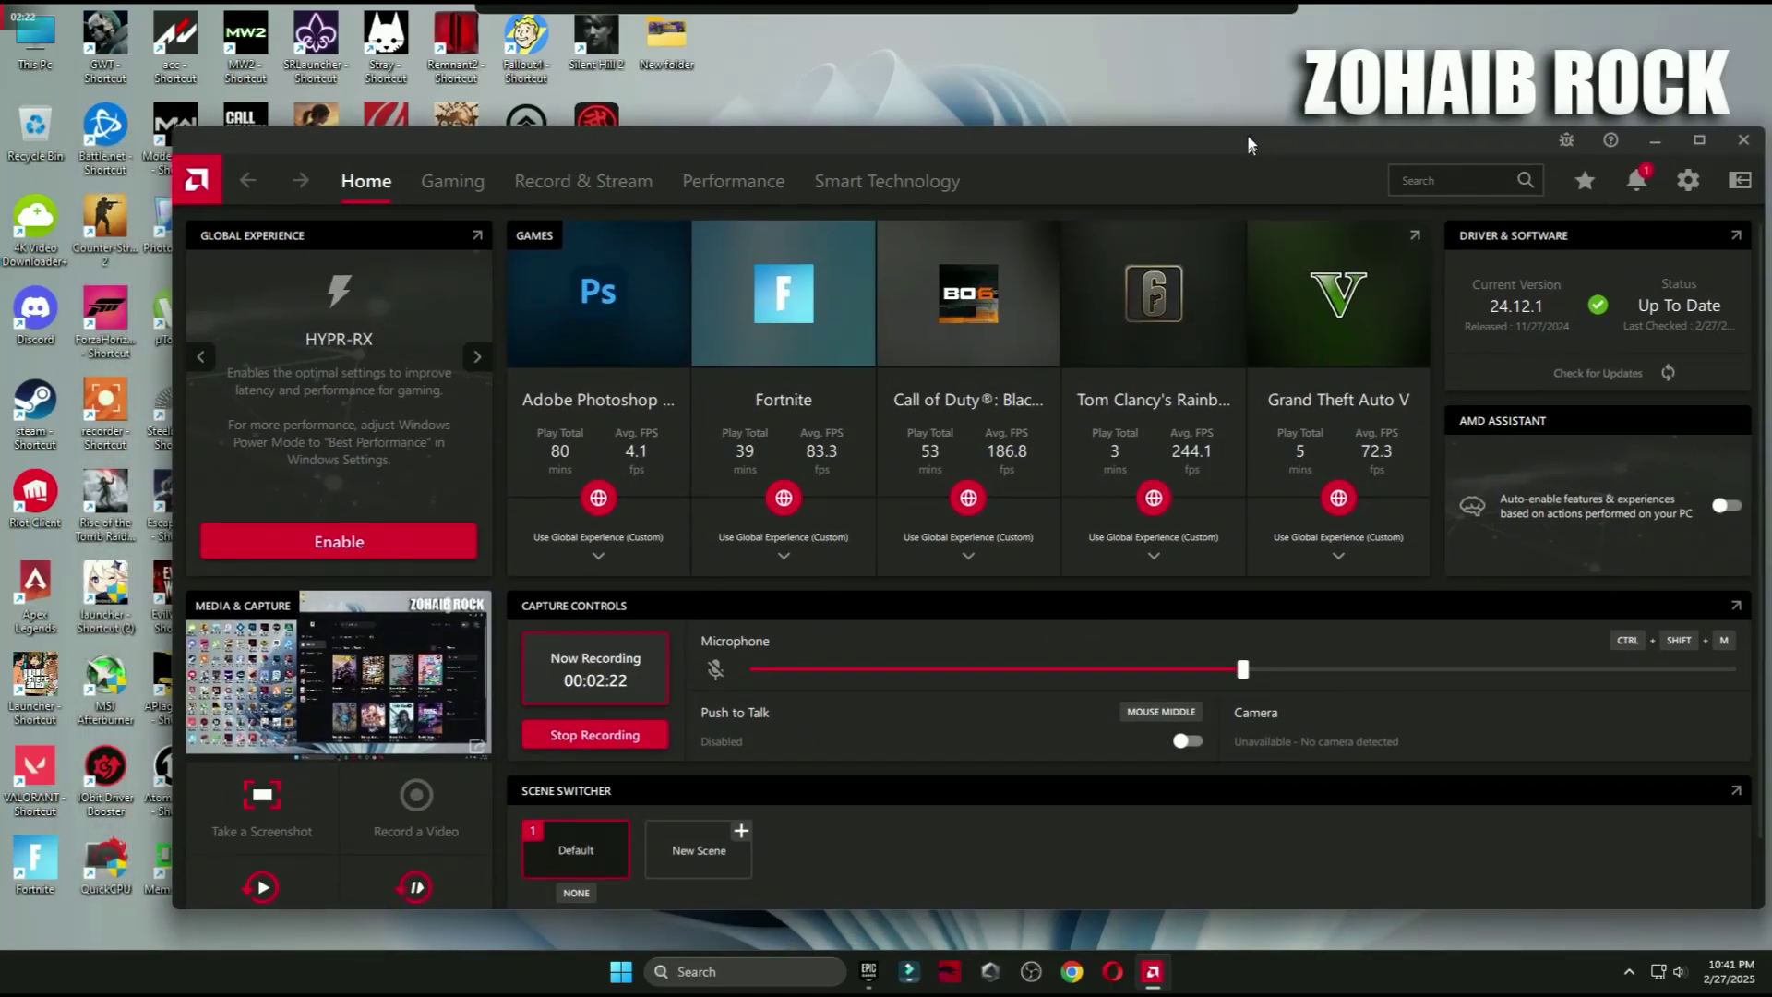
pyautogui.click(452, 183)
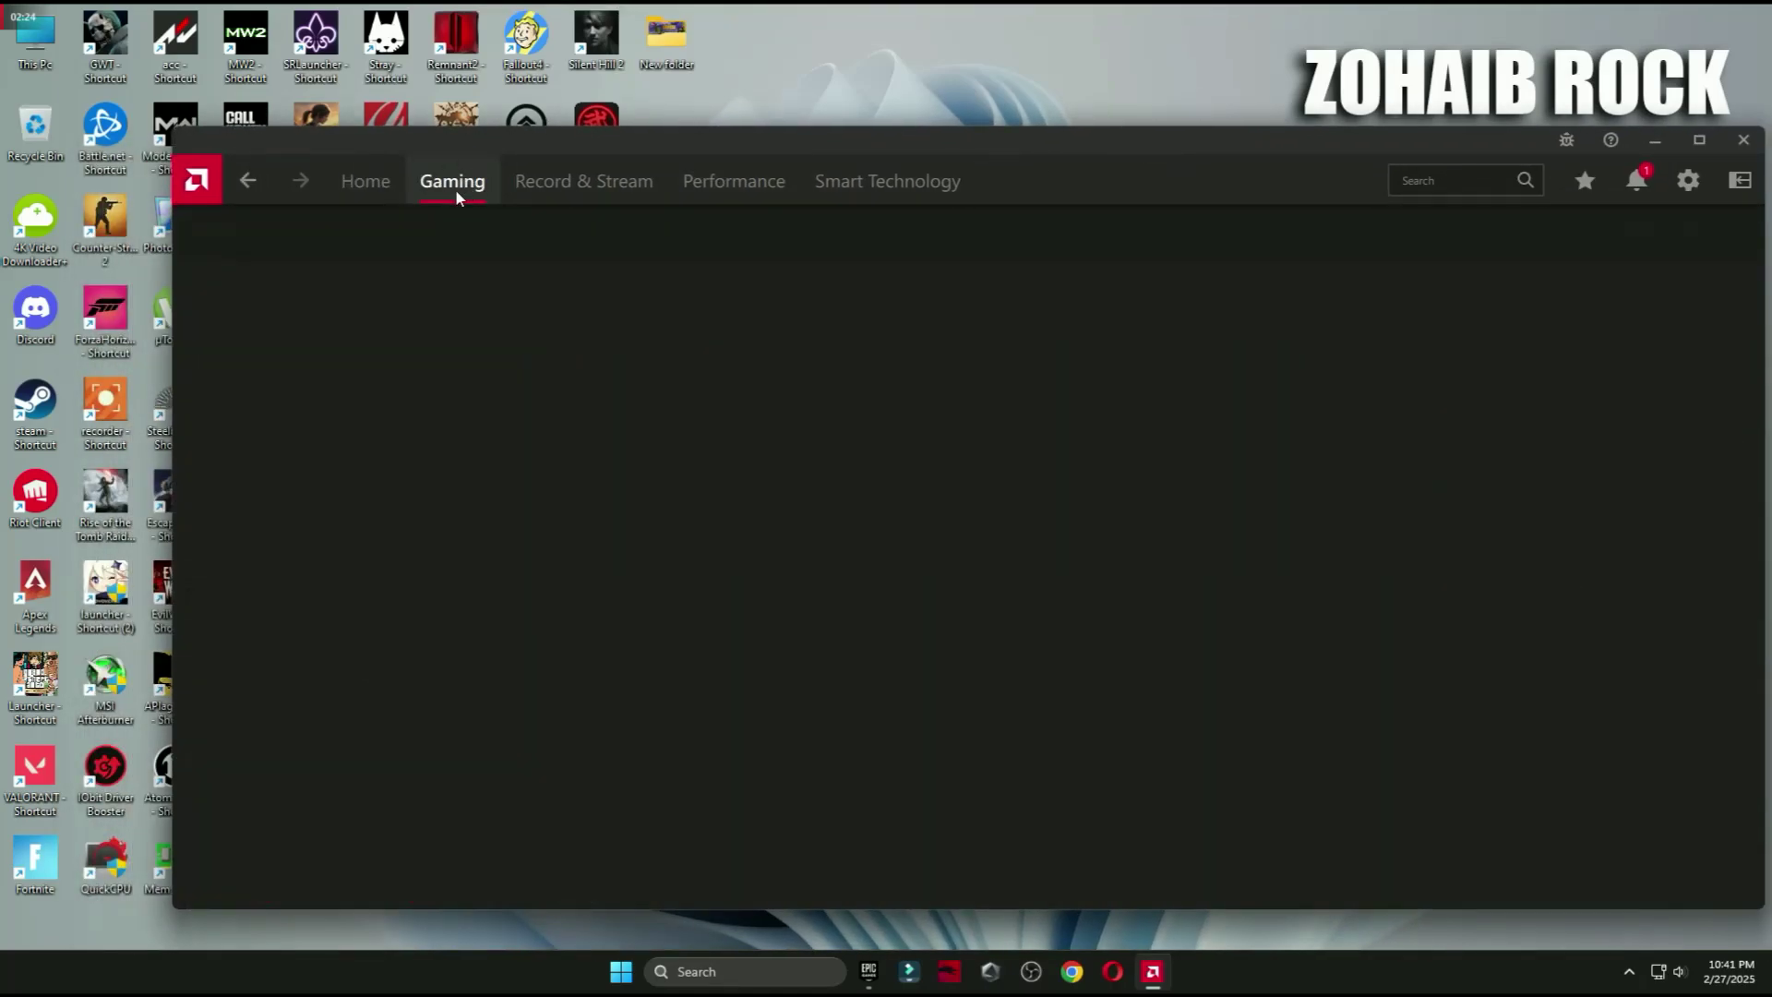
pyautogui.click(296, 238)
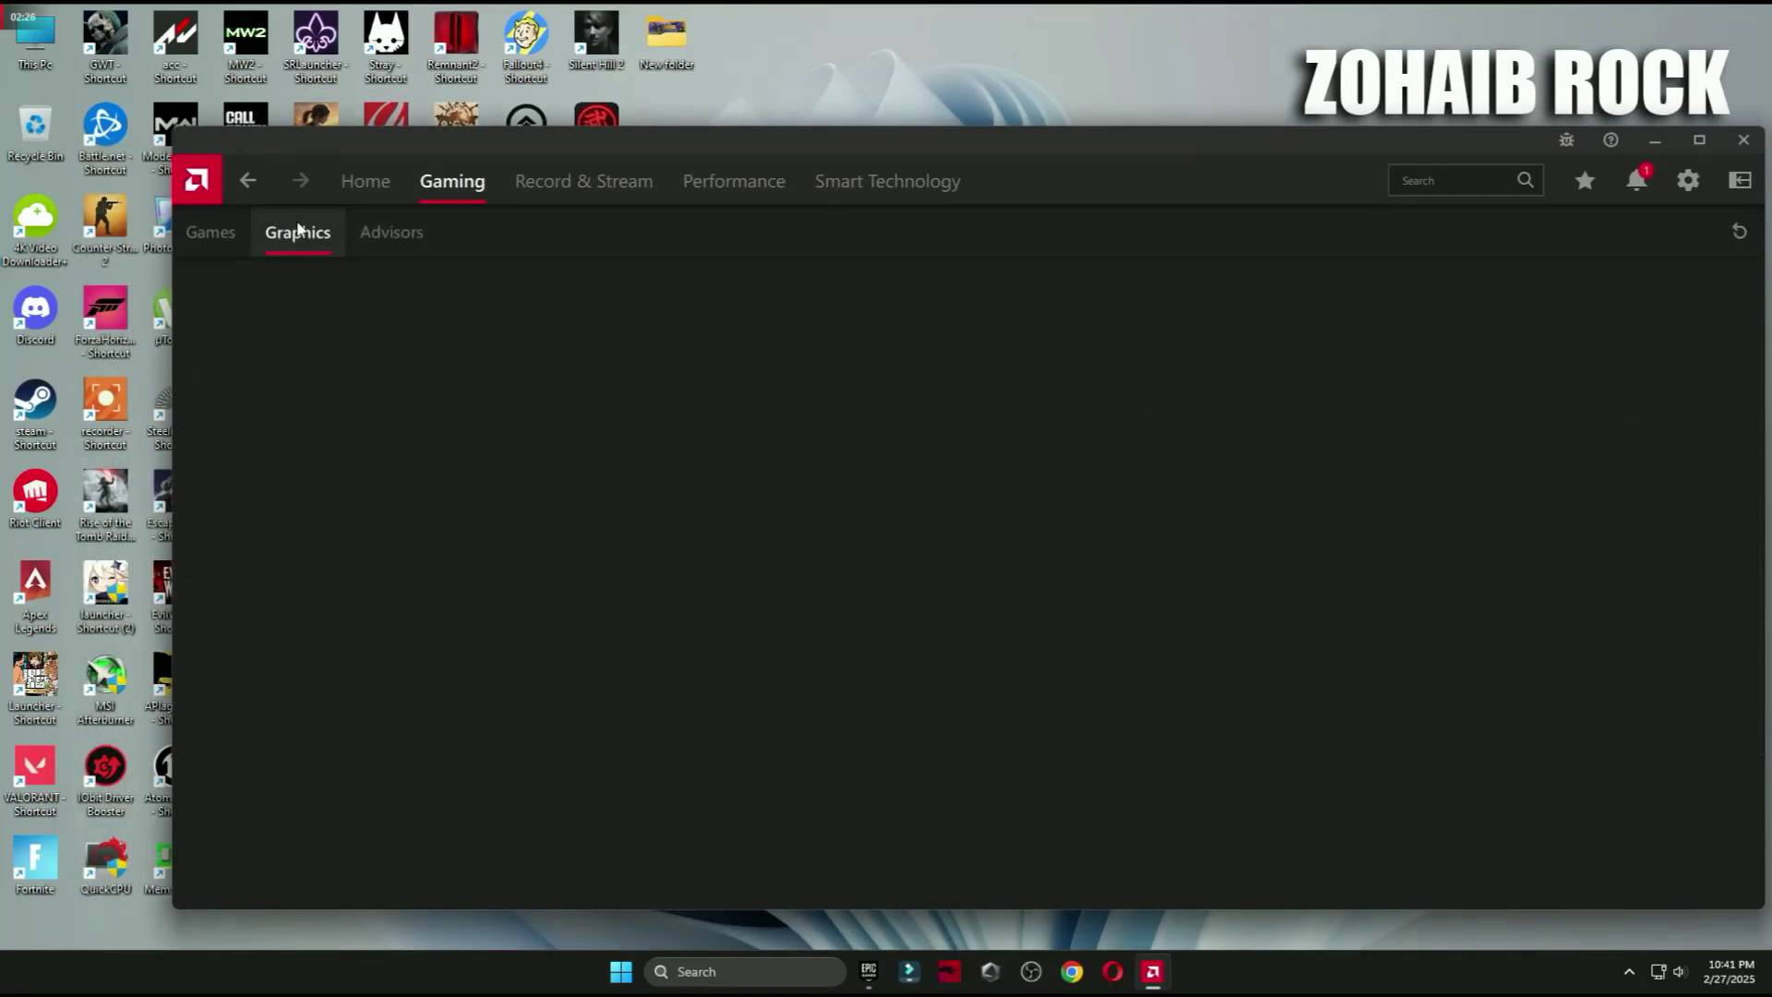
# Step: Disable Video Upscale in the graphics options and review the other settings from Radeon Super Resolution down to Reset Shader Cache
pyautogui.scroll(-5, 357, 445)
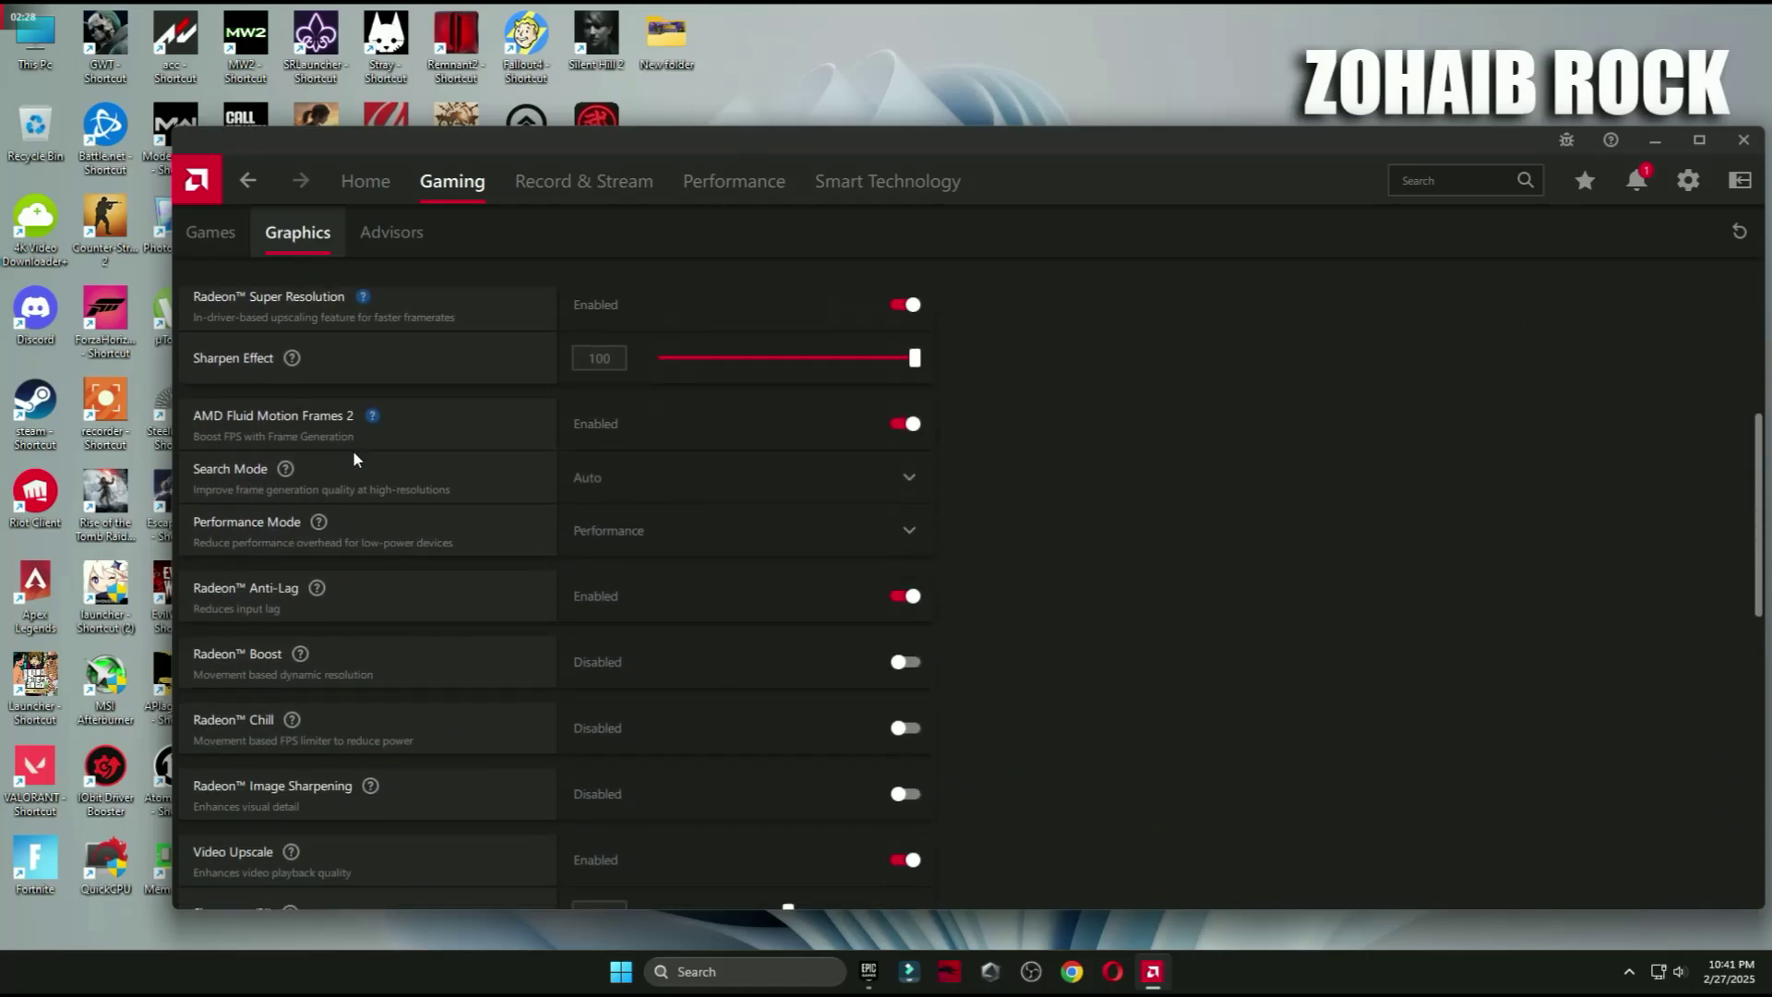
pyautogui.scroll(2, 270, 434)
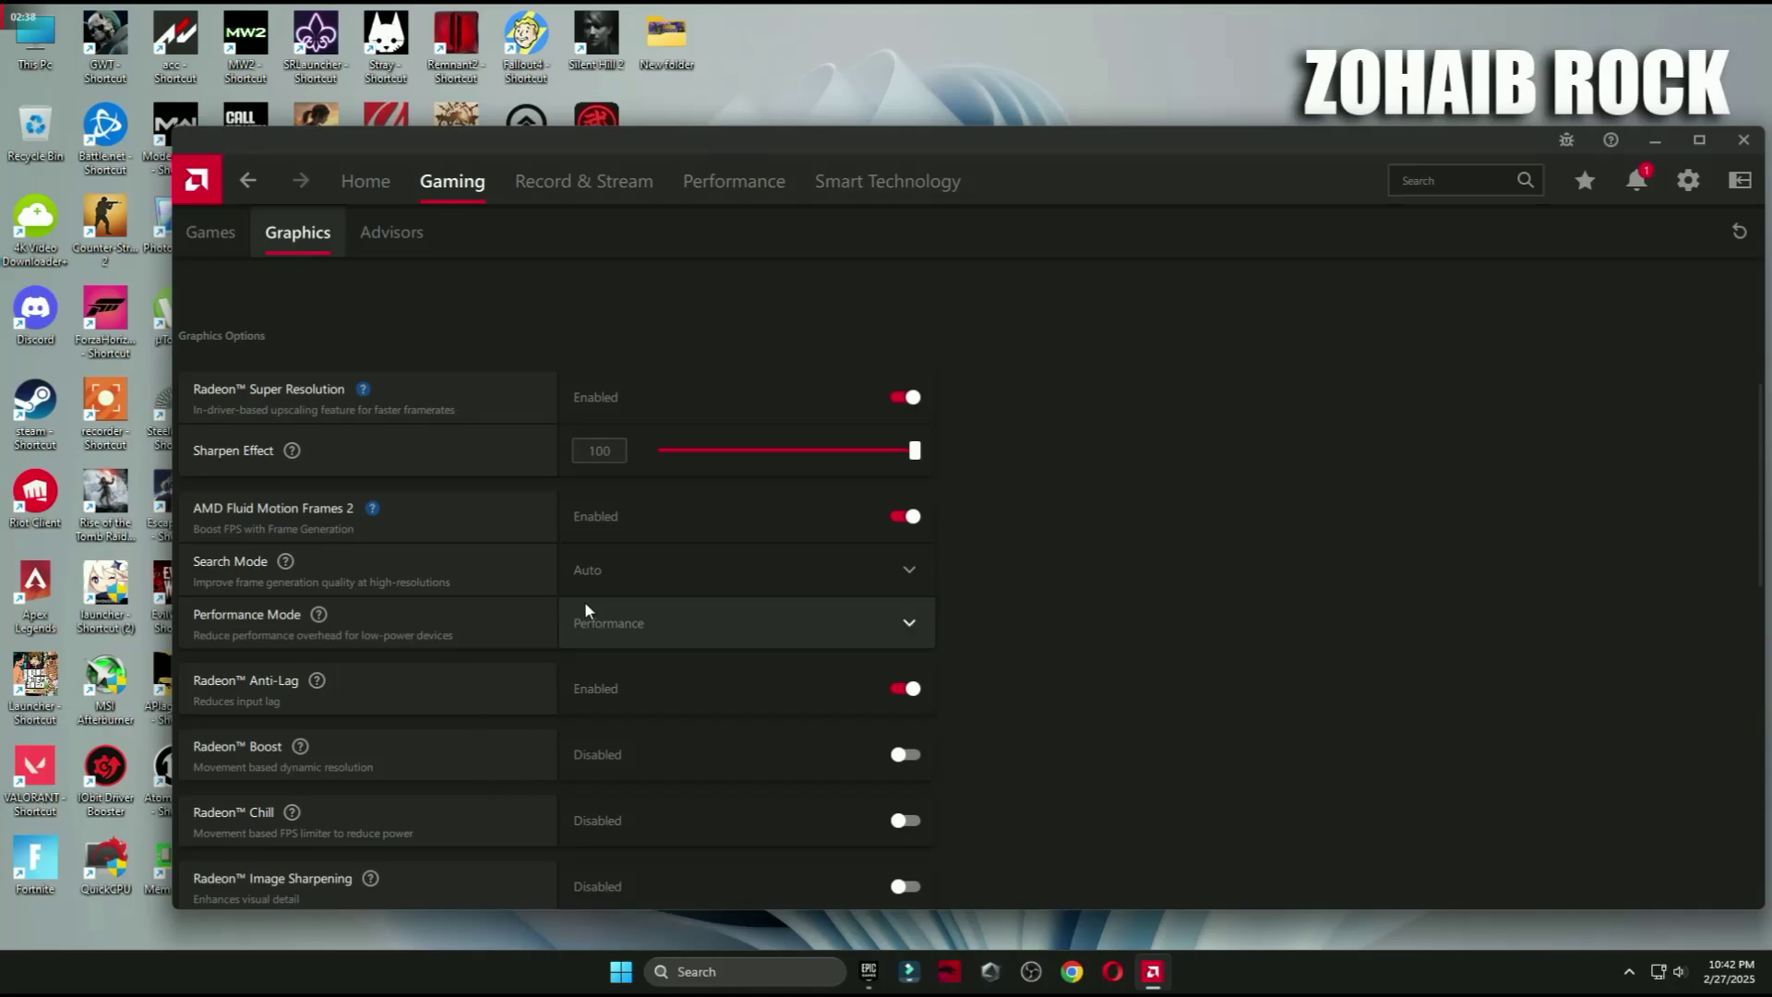
pyautogui.scroll(-1, 652, 651)
pyautogui.scroll(-5, 647, 736)
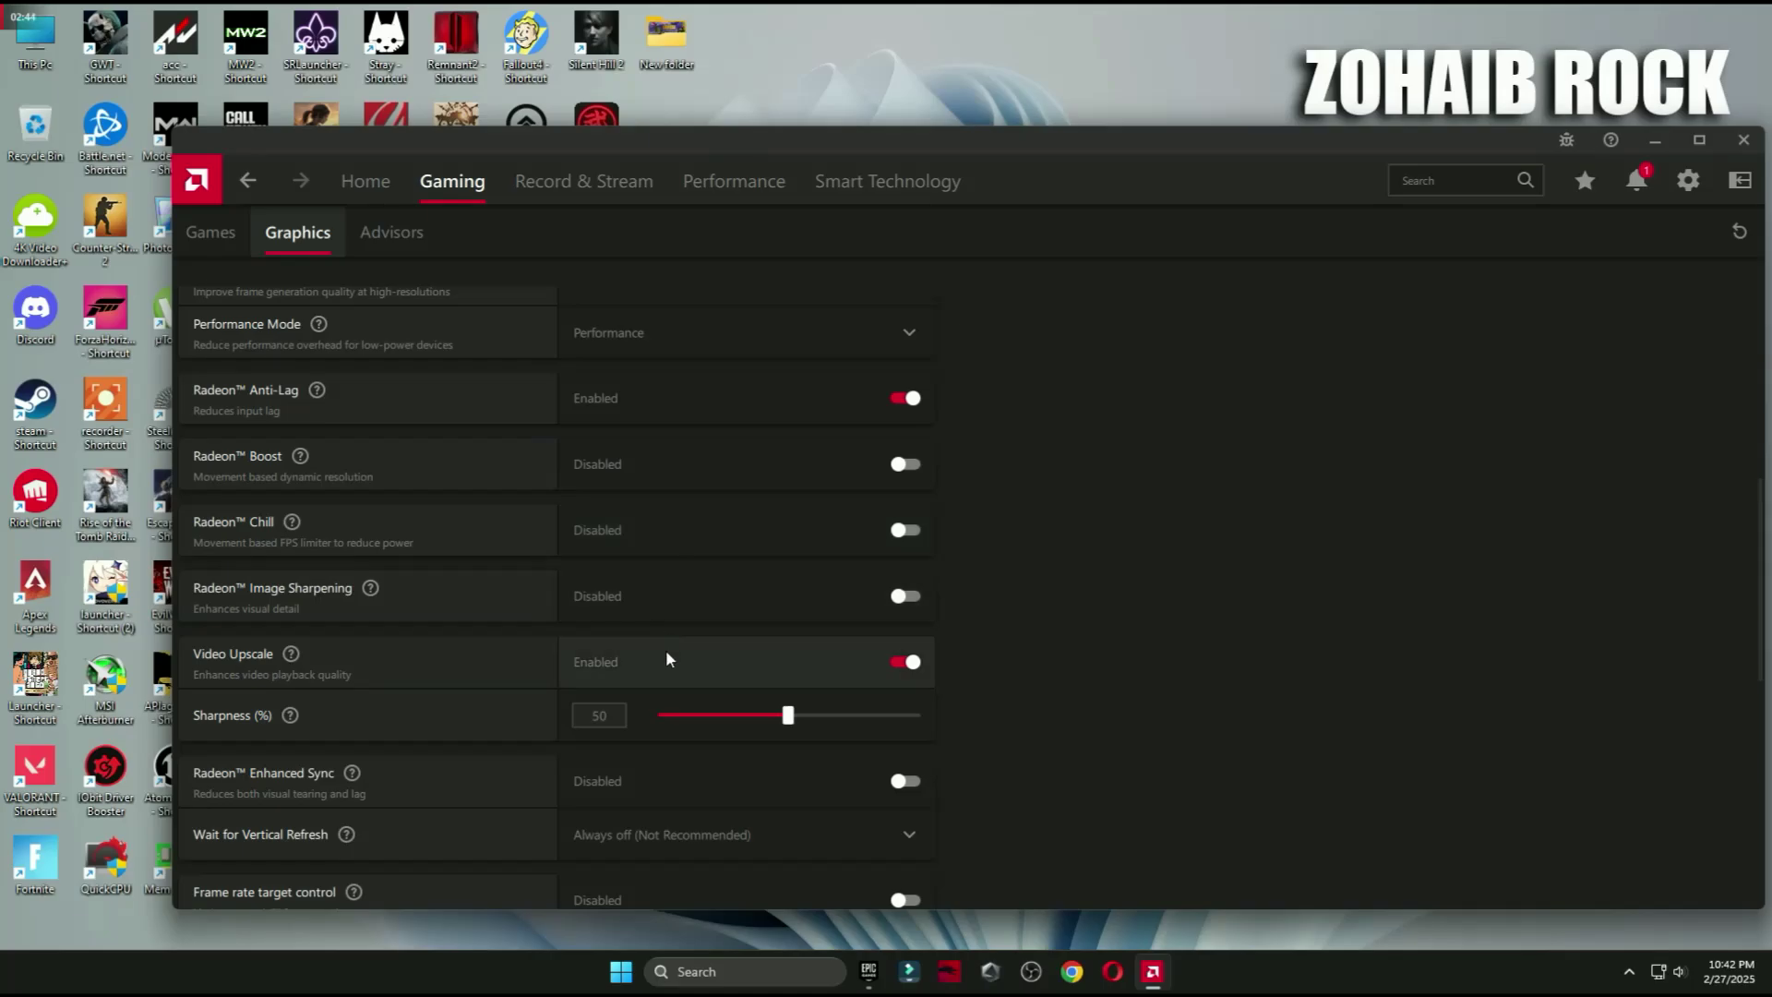
pyautogui.click(906, 661)
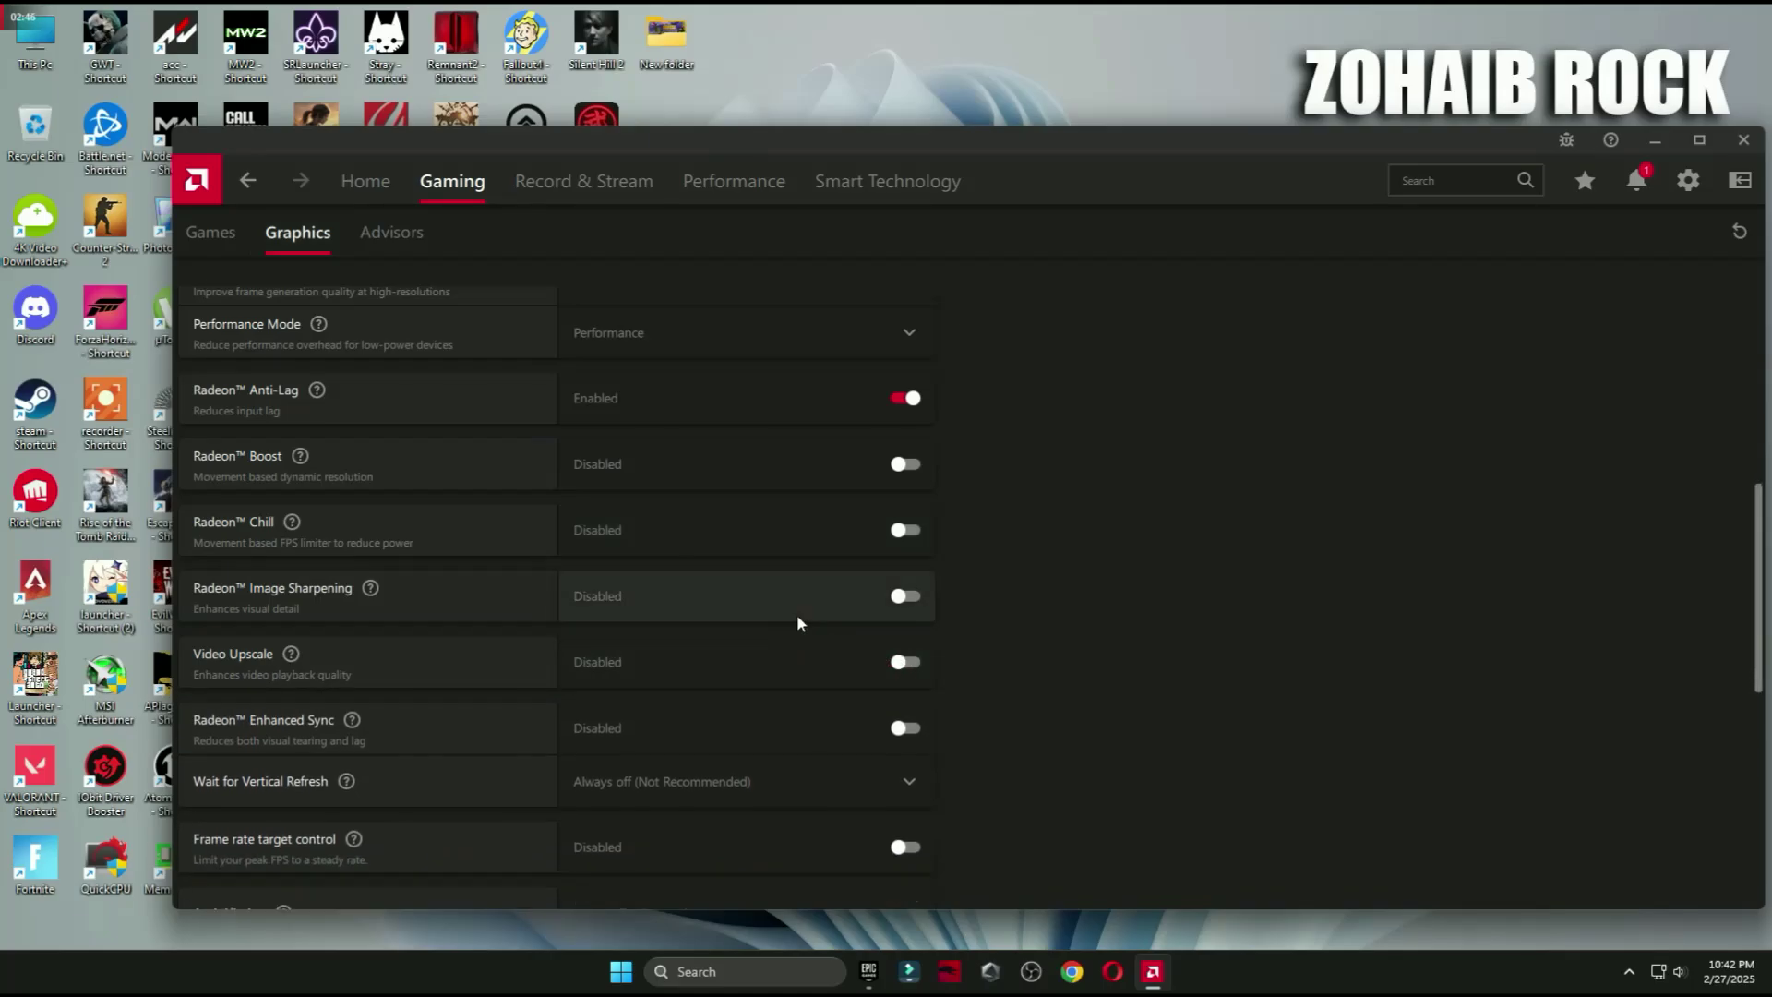
pyautogui.scroll(-1, 795, 613)
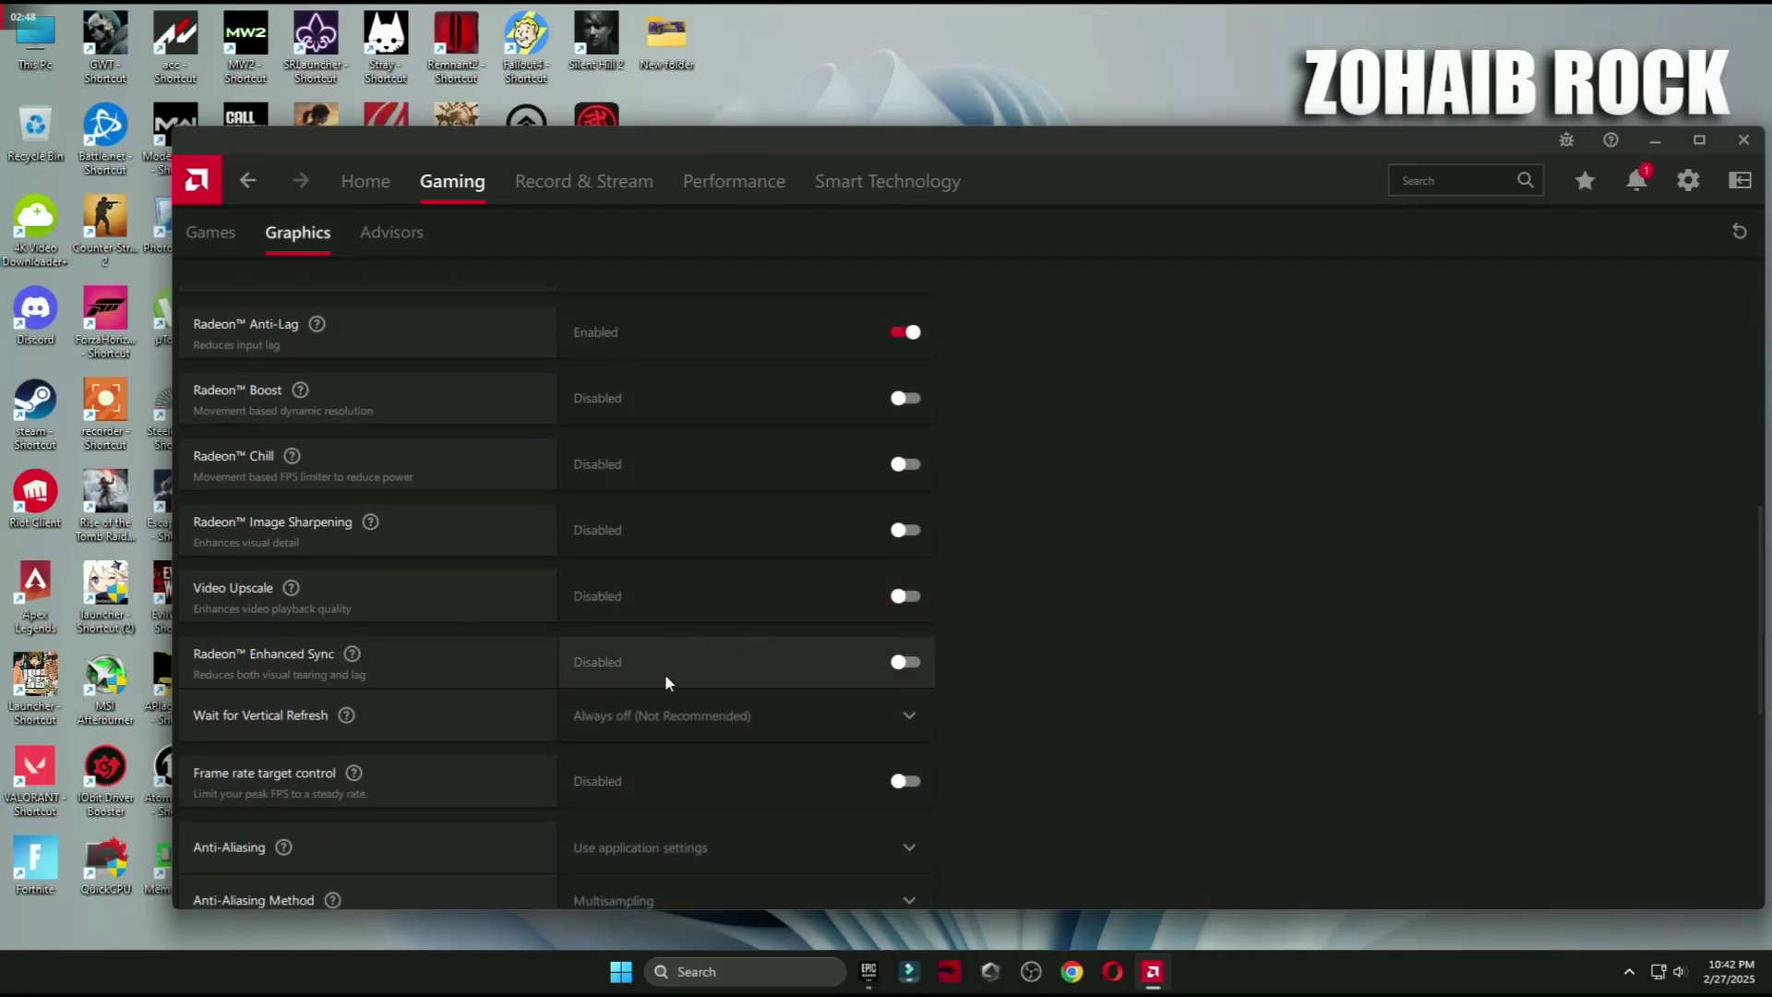
pyautogui.scroll(-2, 757, 724)
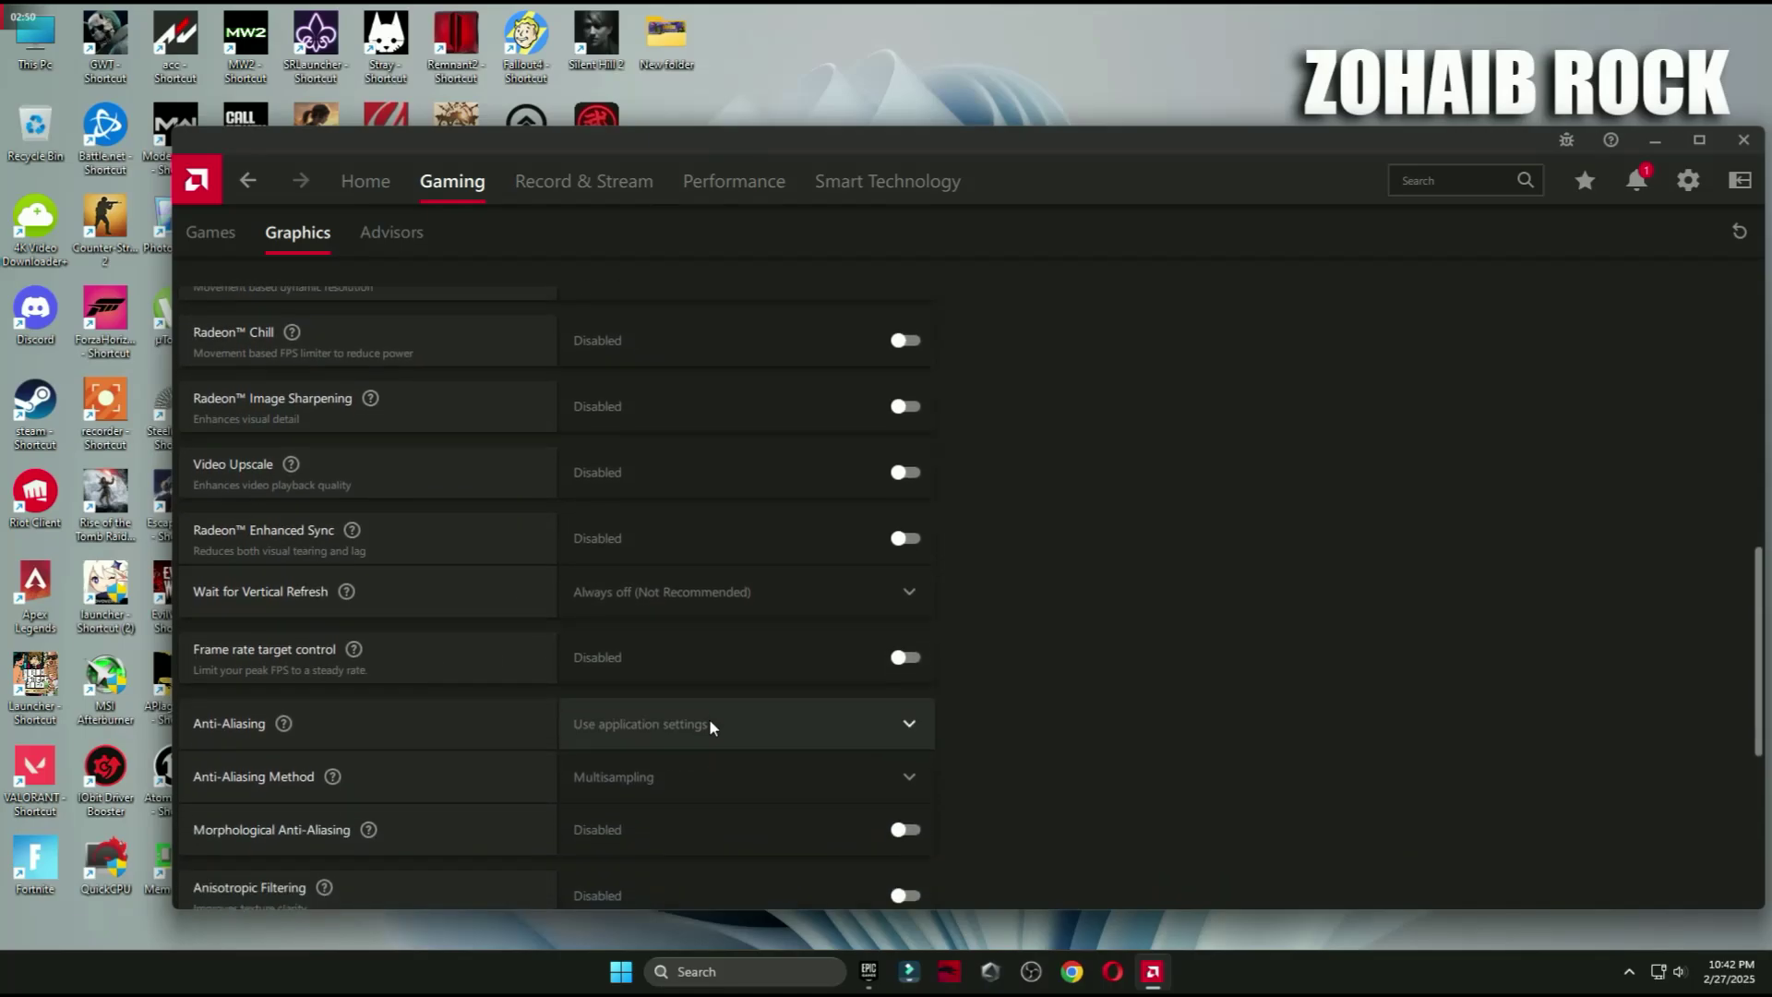
pyautogui.scroll(-2, 771, 706)
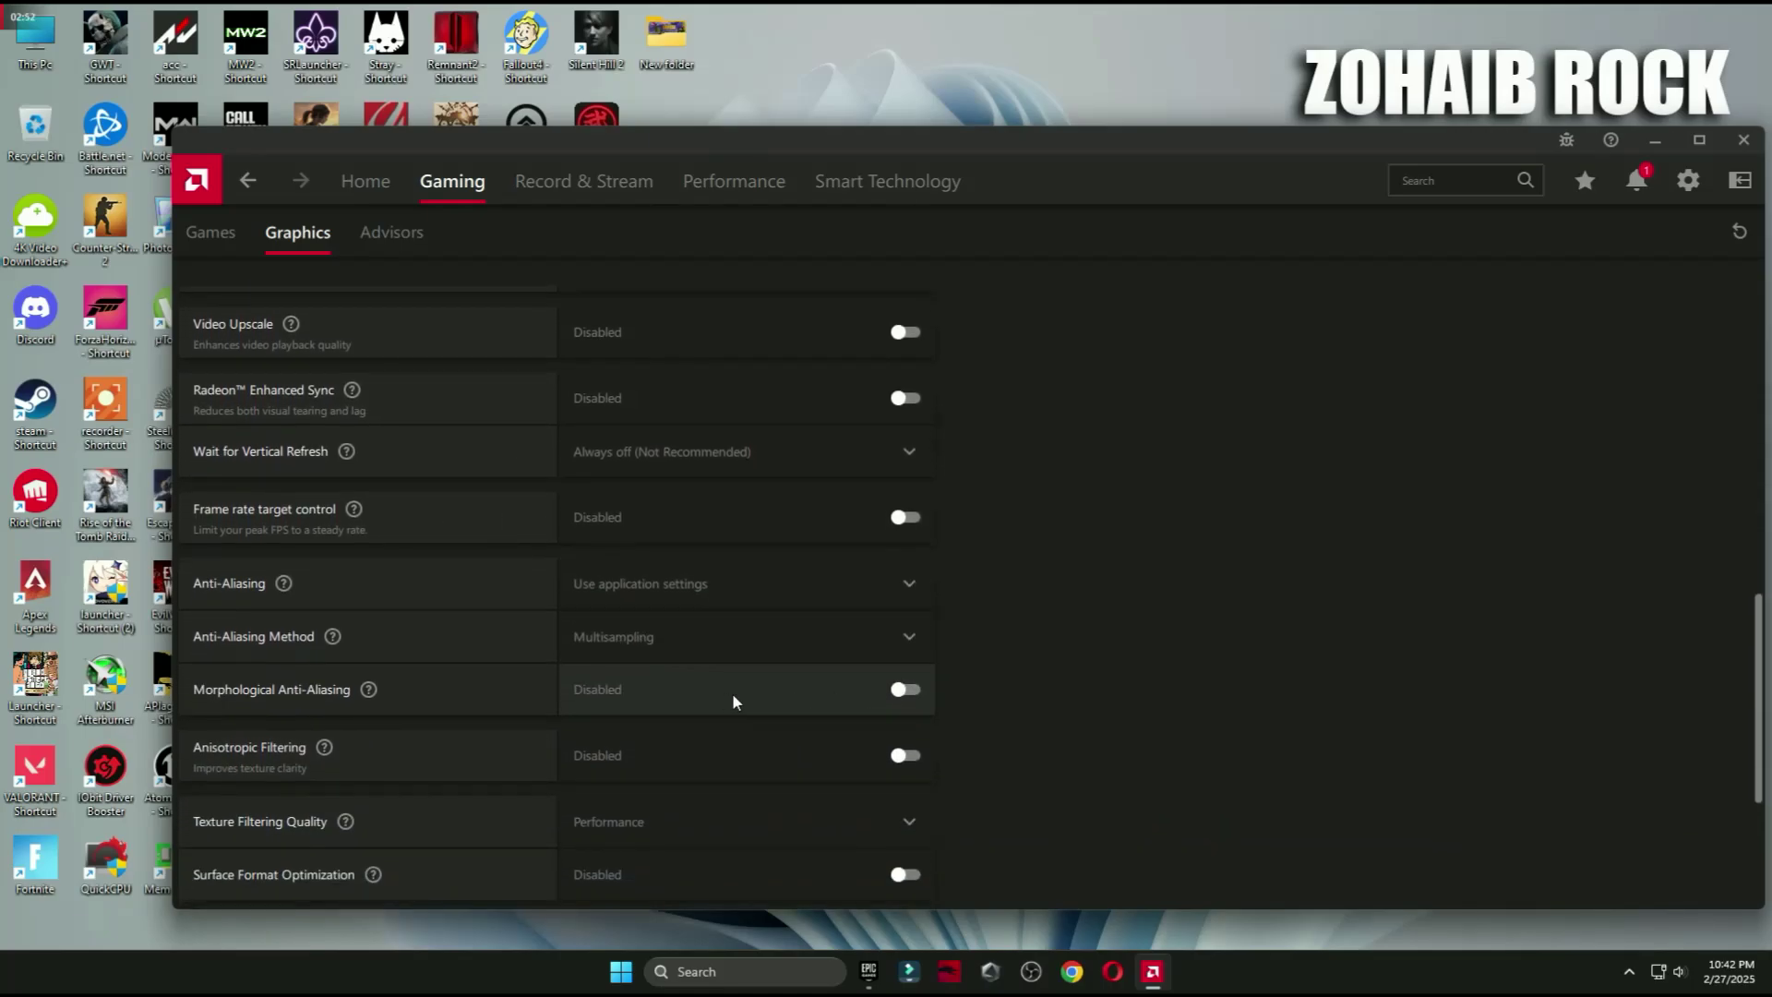
pyautogui.scroll(-2, 735, 701)
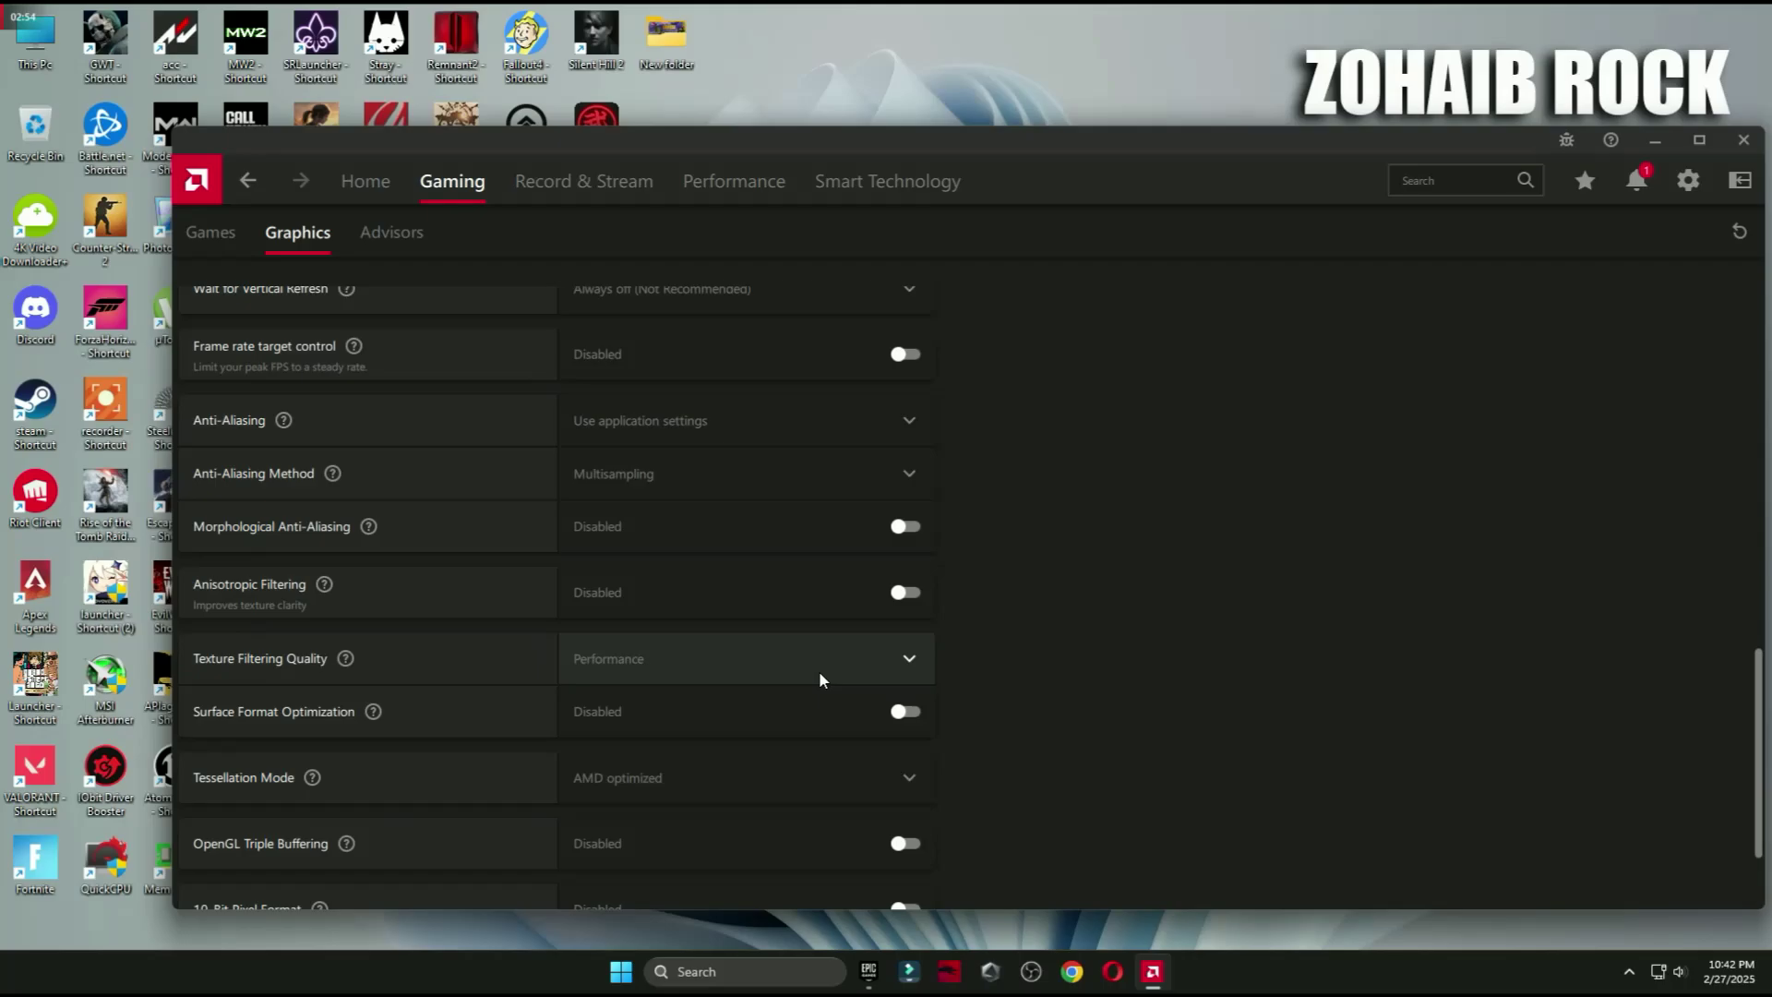
pyautogui.scroll(-3, 817, 674)
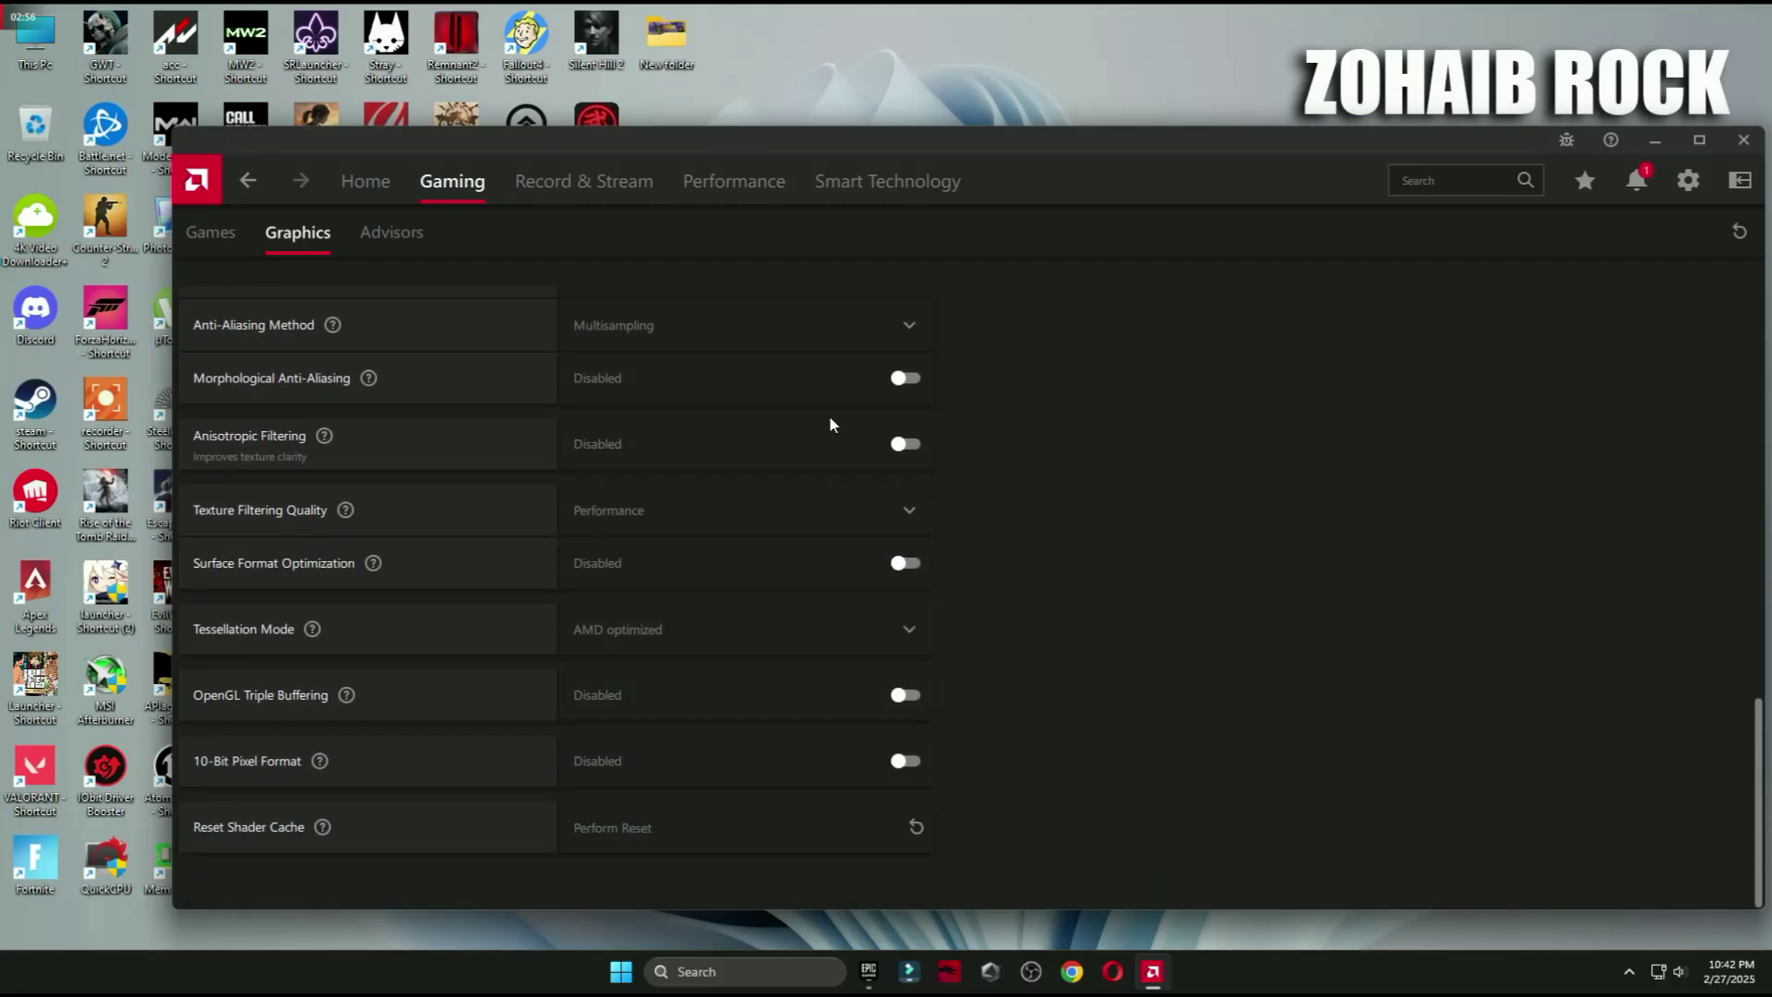
# Step: Start a check for AMD driver updates from the home page and close AMD Software
pyautogui.click(347, 186)
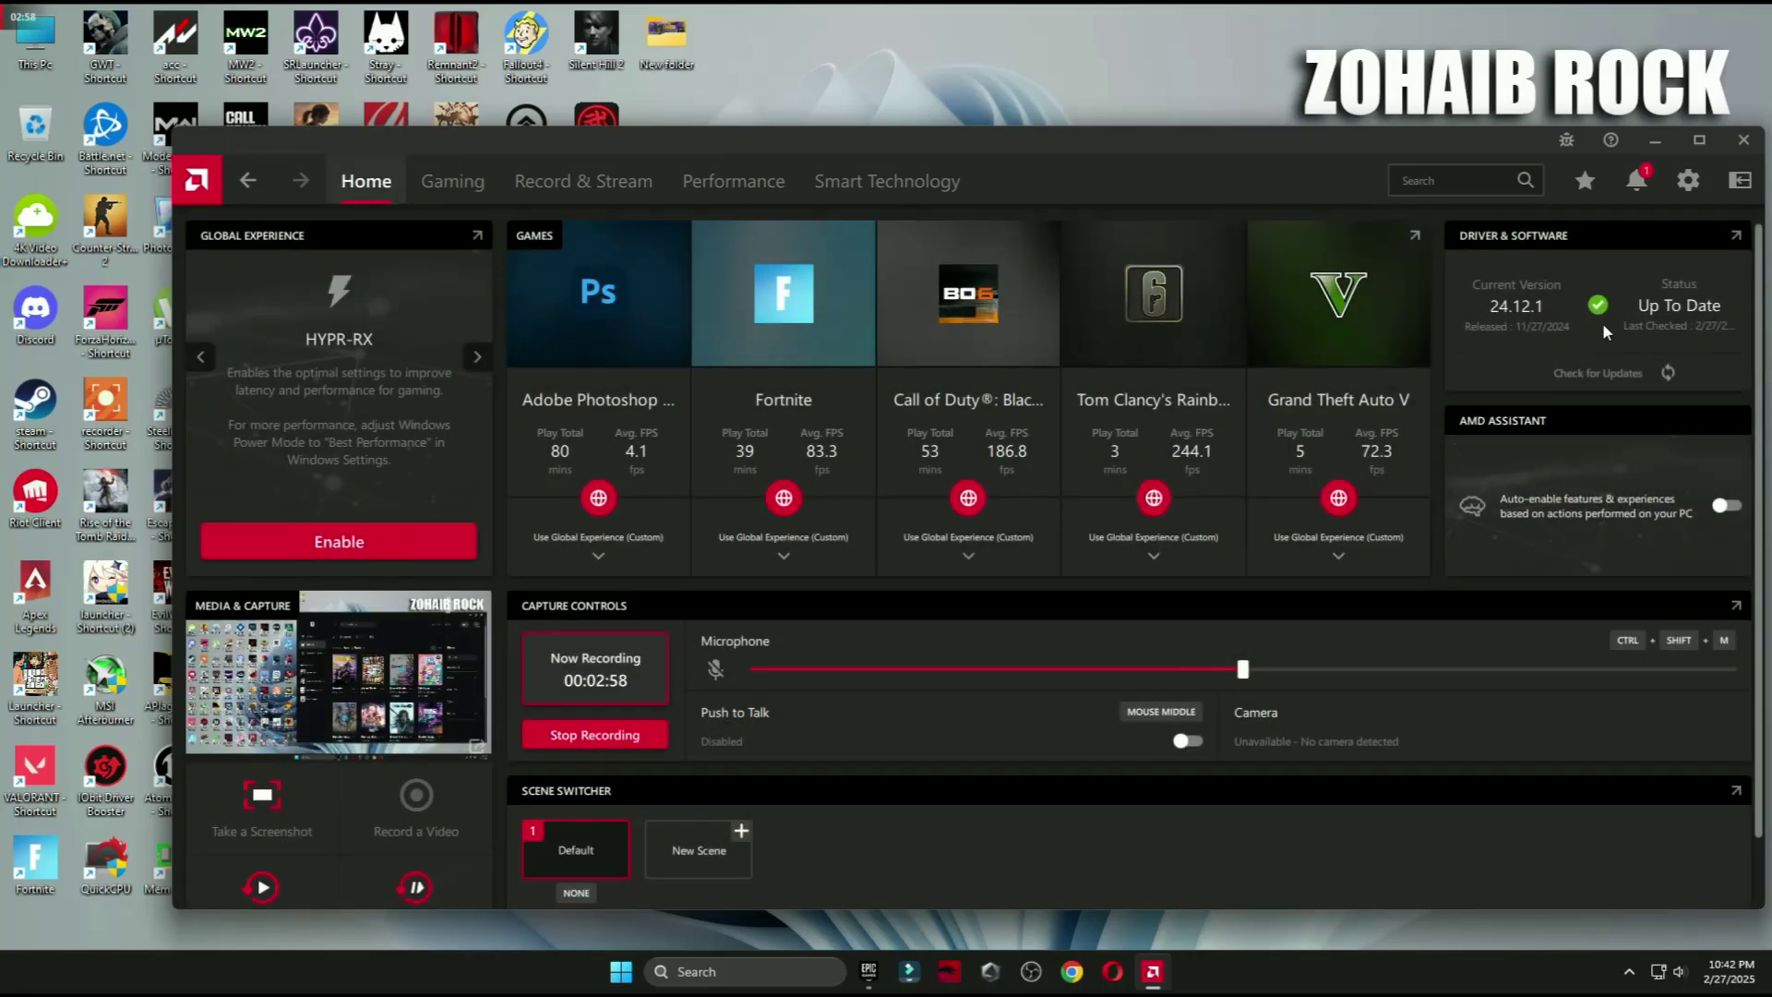
pyautogui.click(1598, 307)
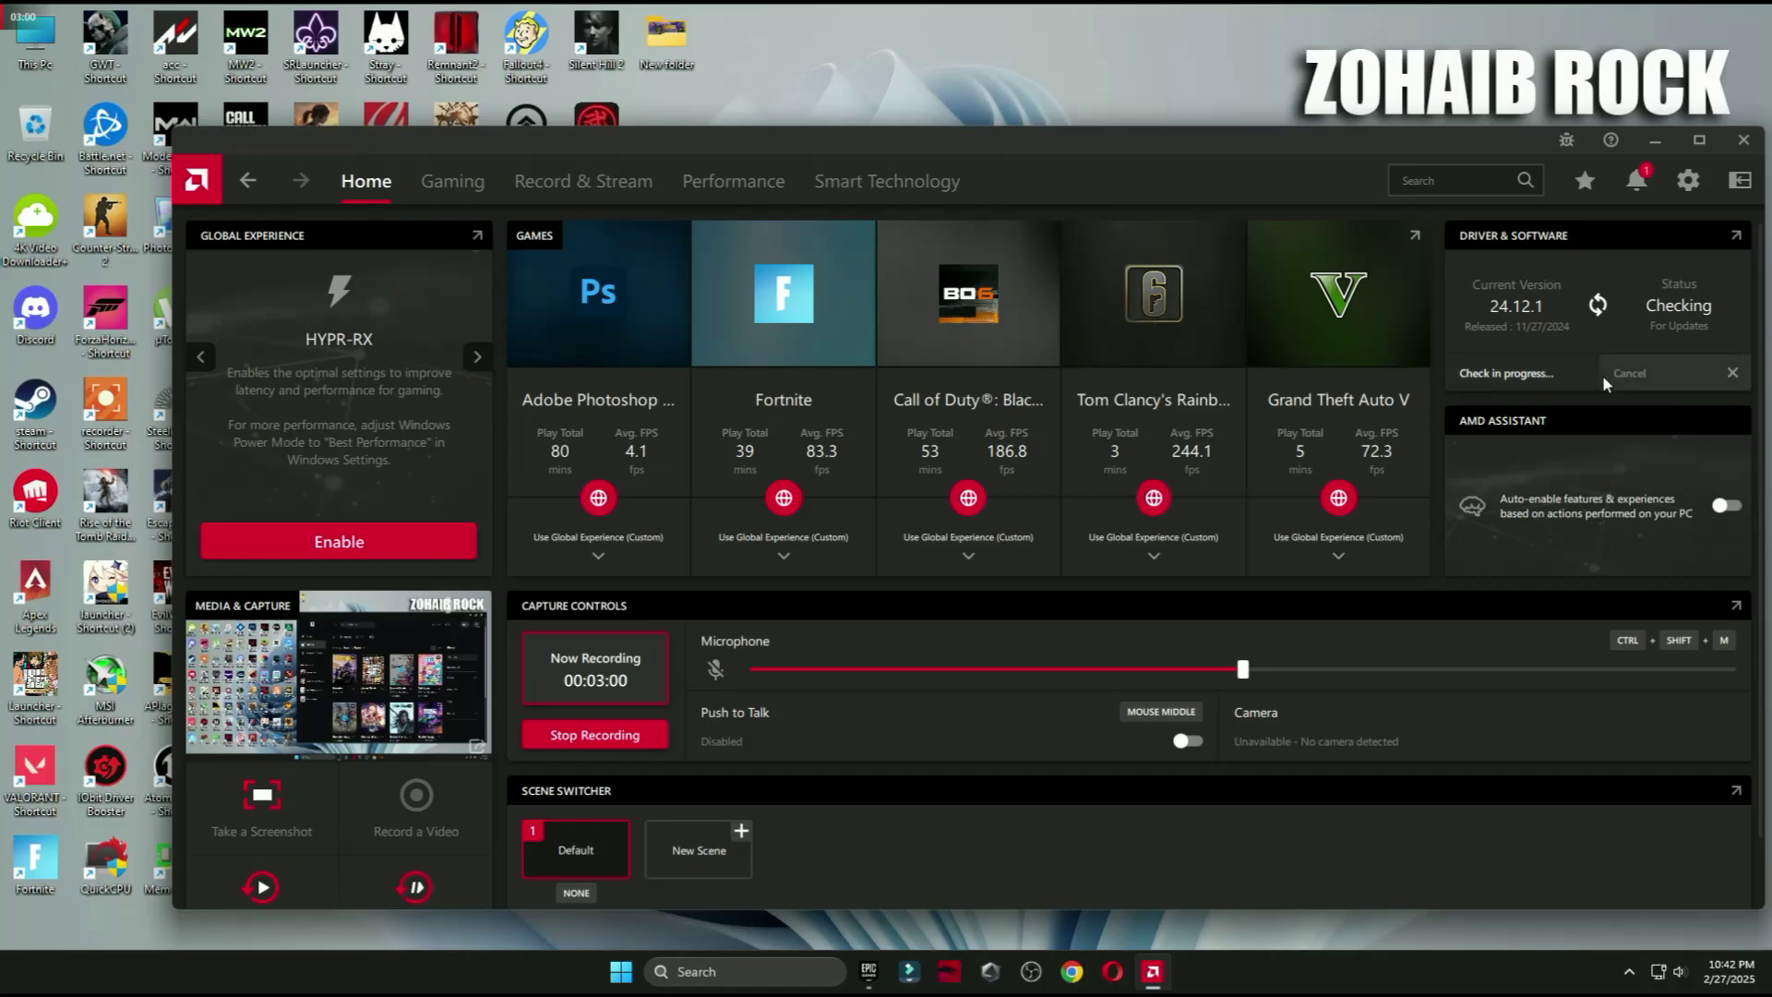
pyautogui.click(1596, 376)
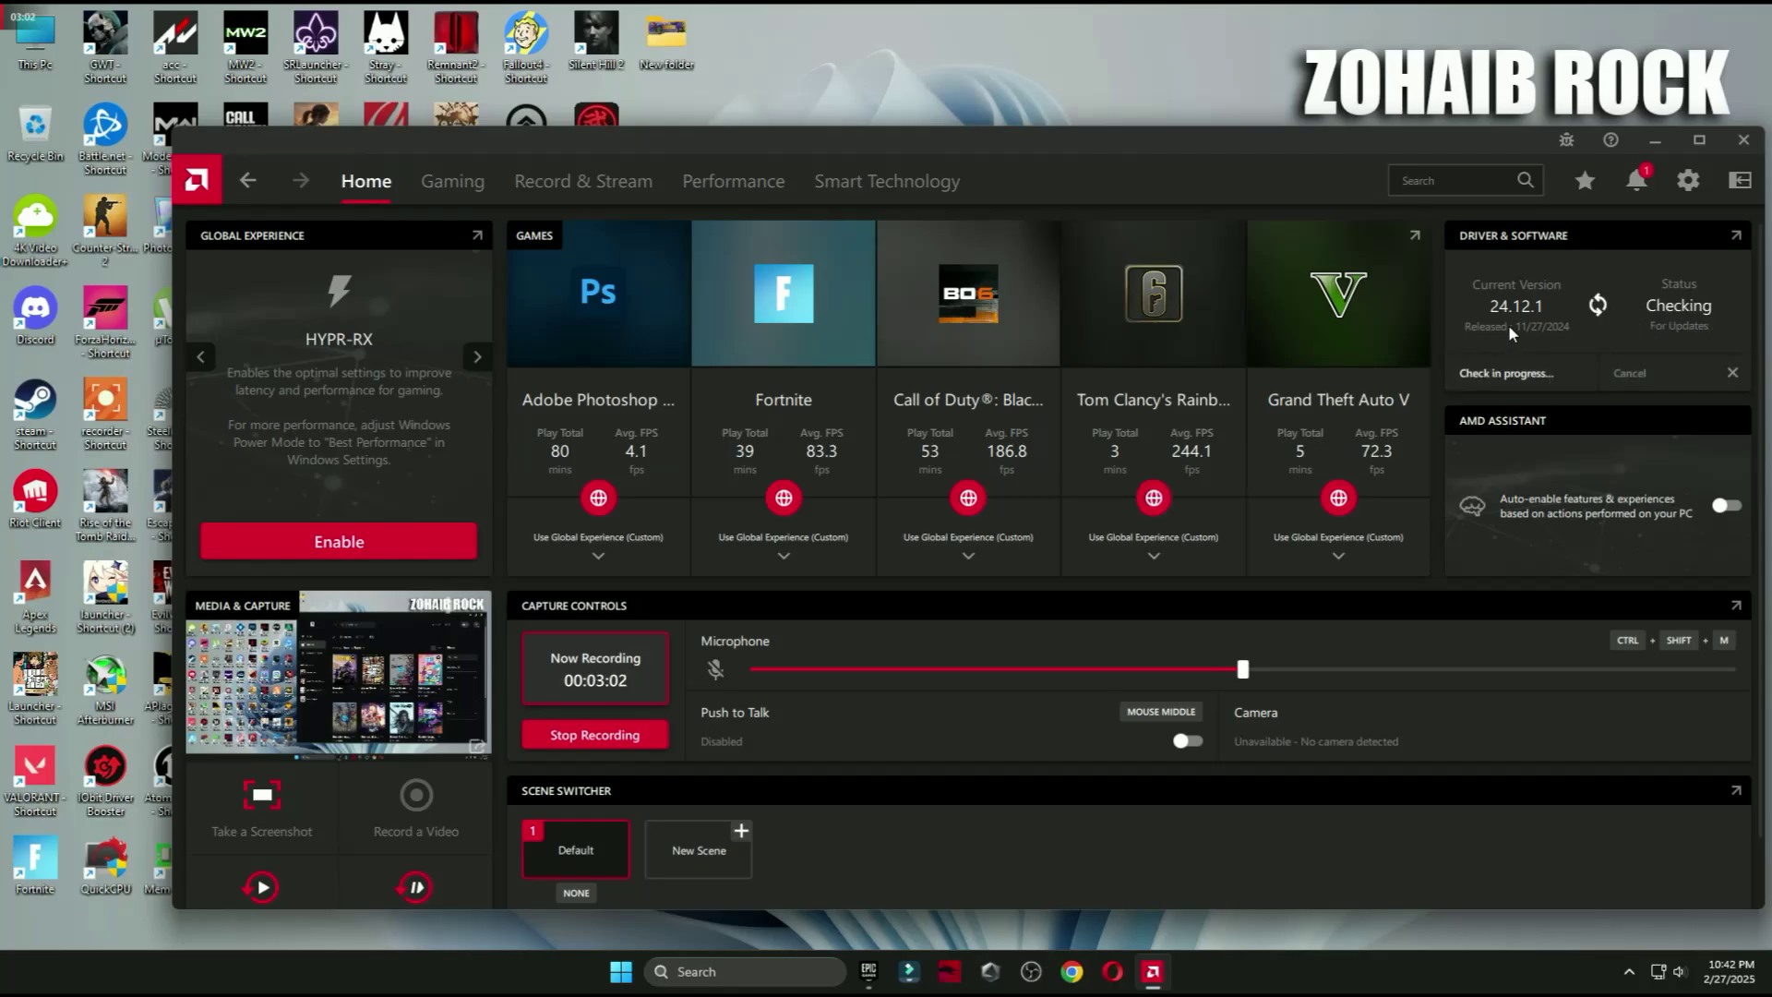
pyautogui.click(1743, 140)
# Step: Open Windows Settings and reach the display Graphics page by way of the gaming section's Game Mode settings
pyautogui.click(640, 970)
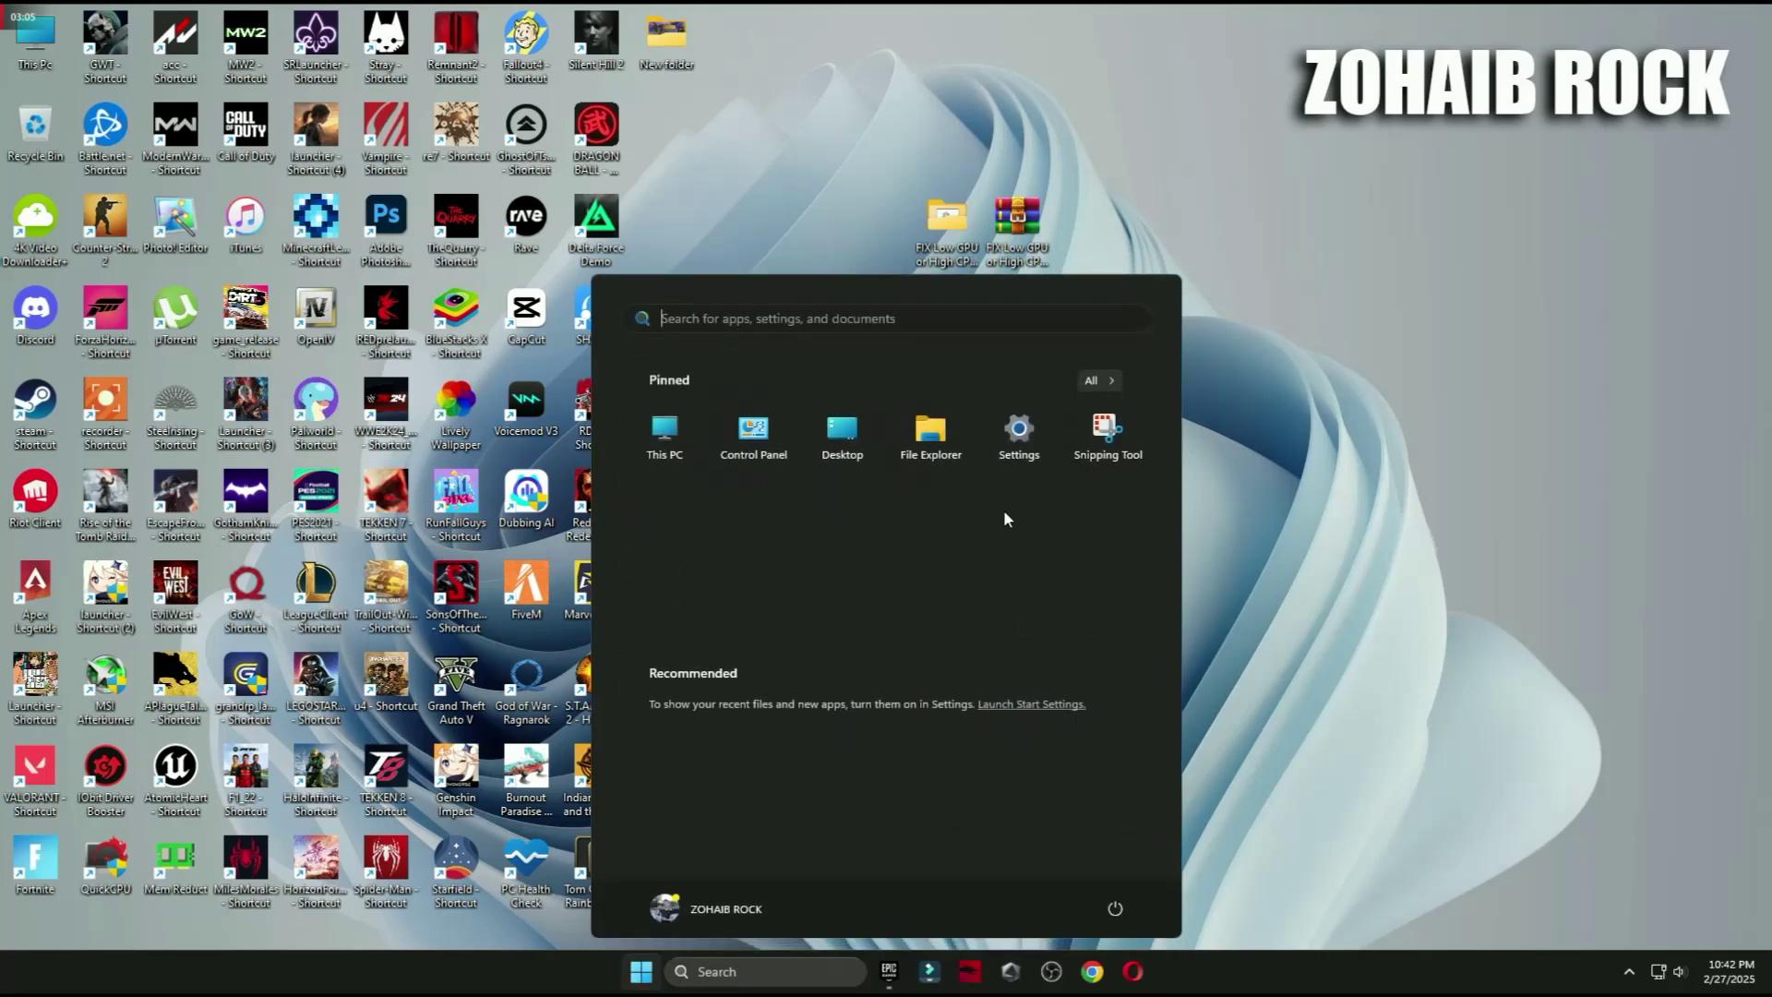
pyautogui.click(1027, 441)
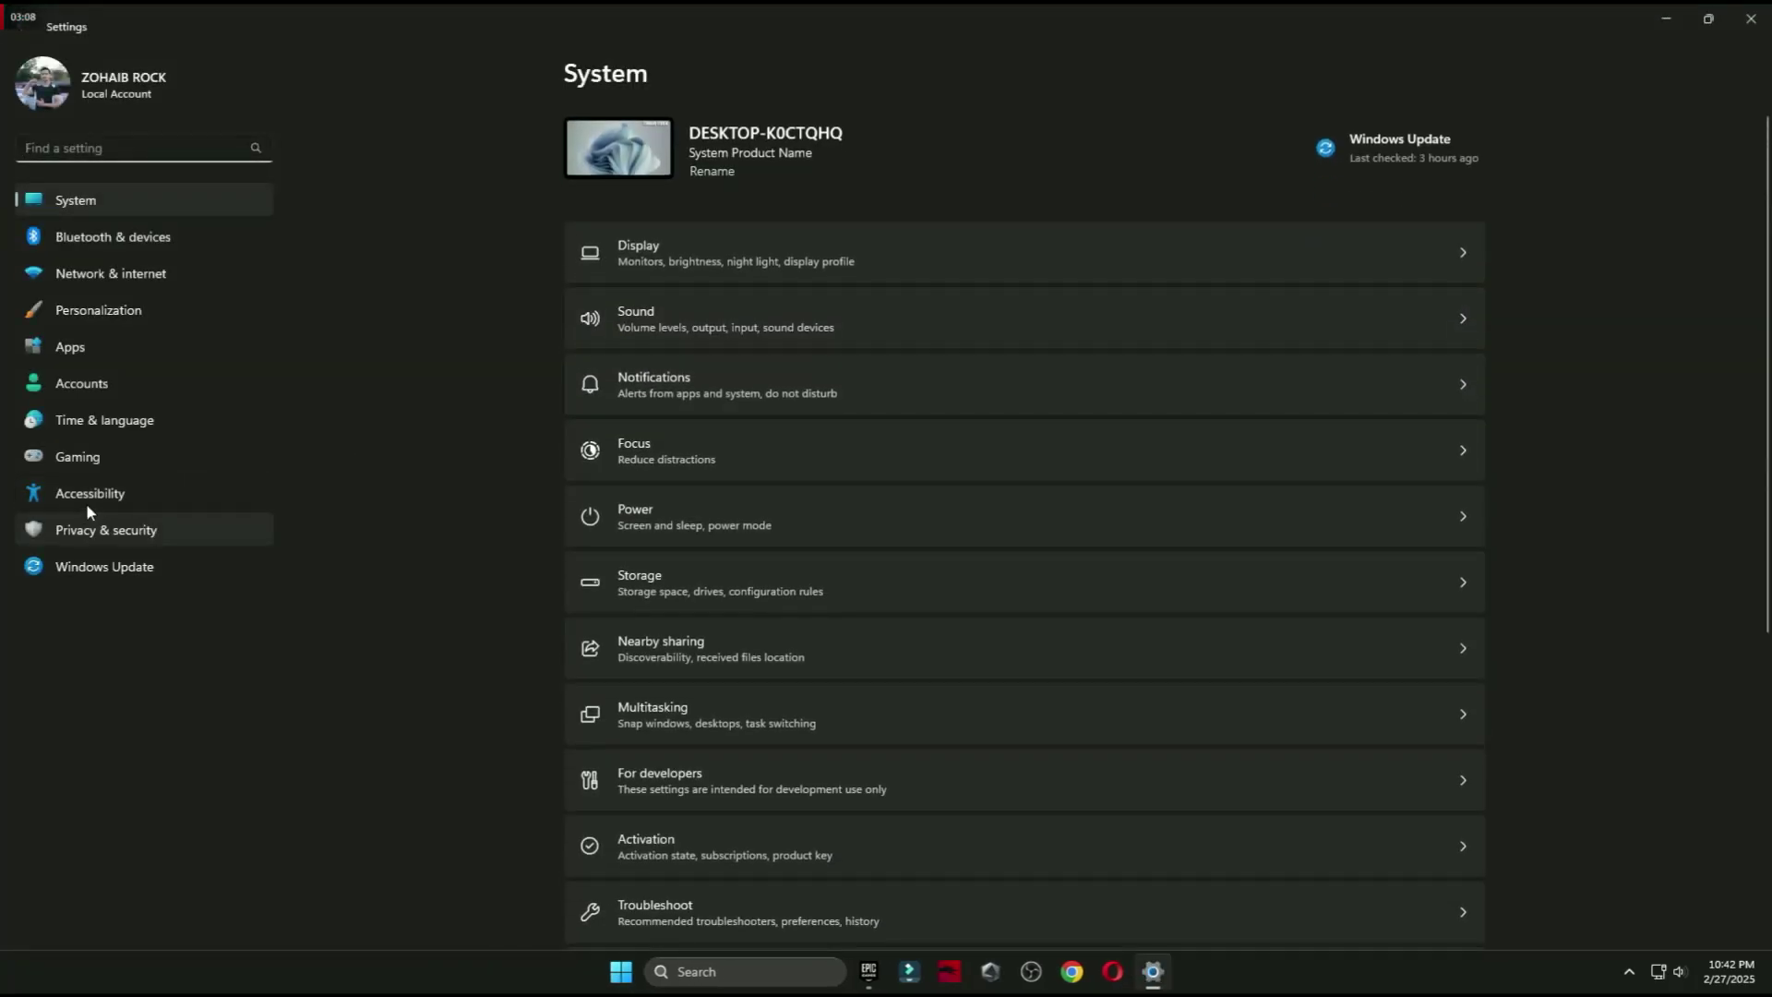
pyautogui.click(90, 462)
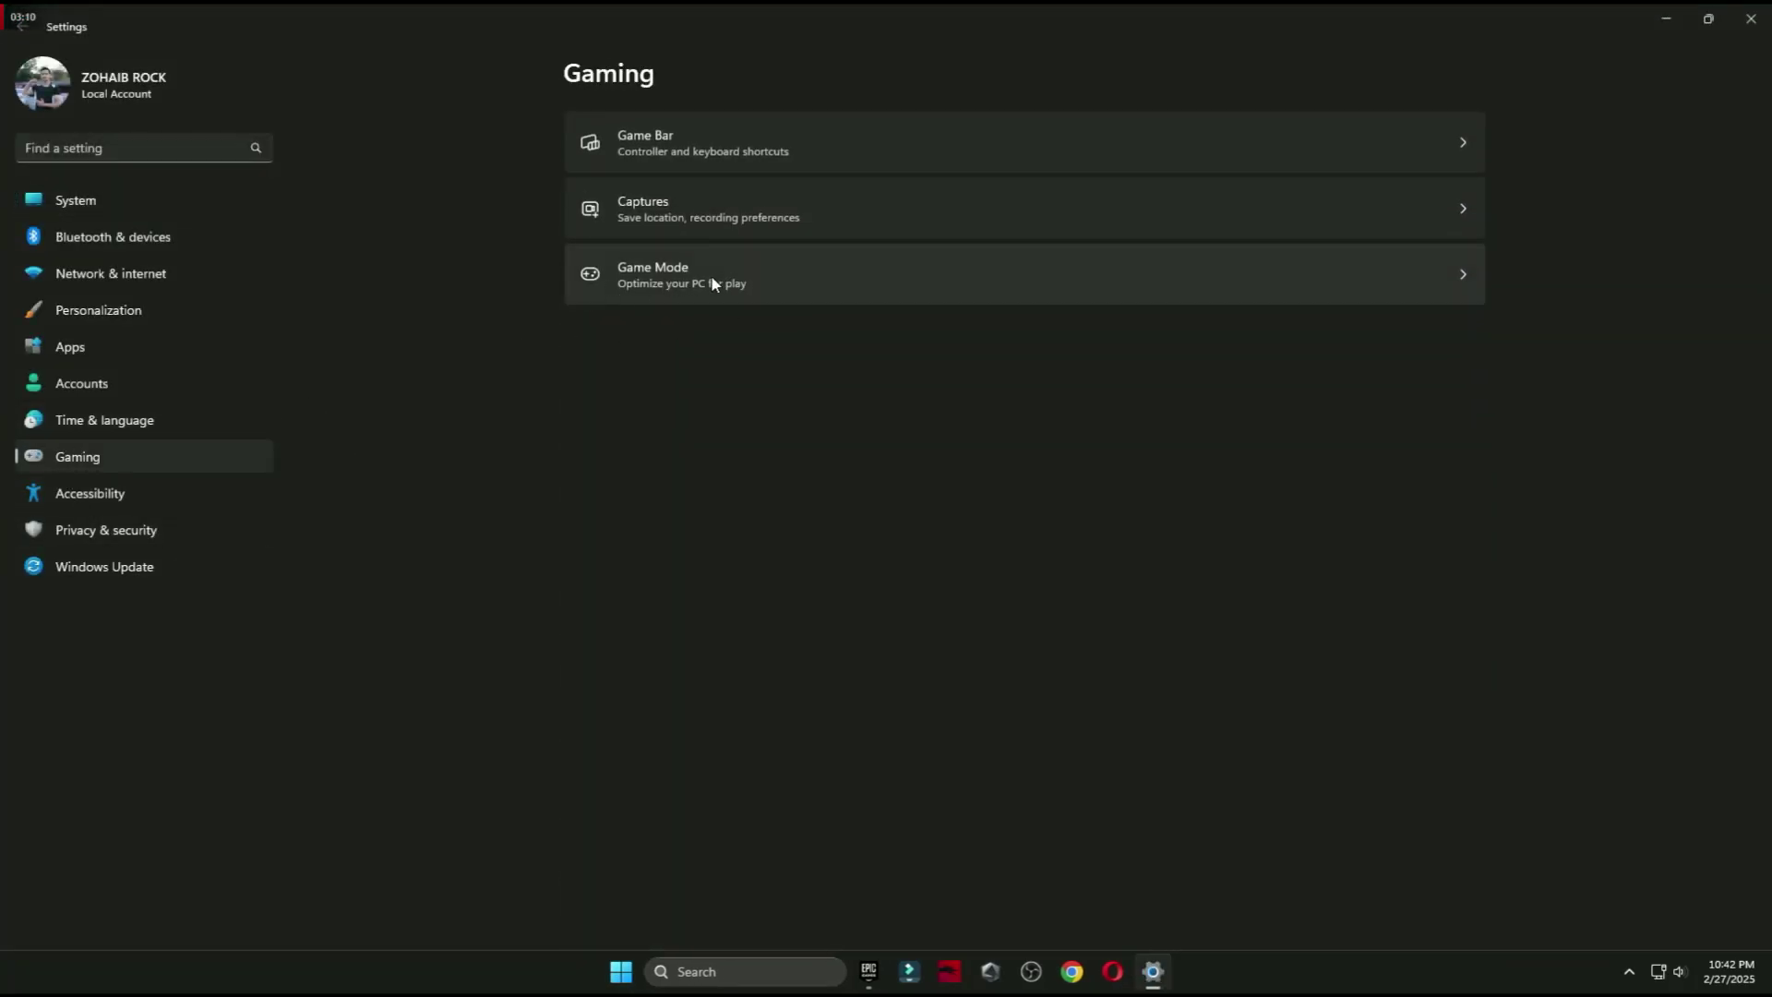
pyautogui.click(713, 283)
pyautogui.click(642, 277)
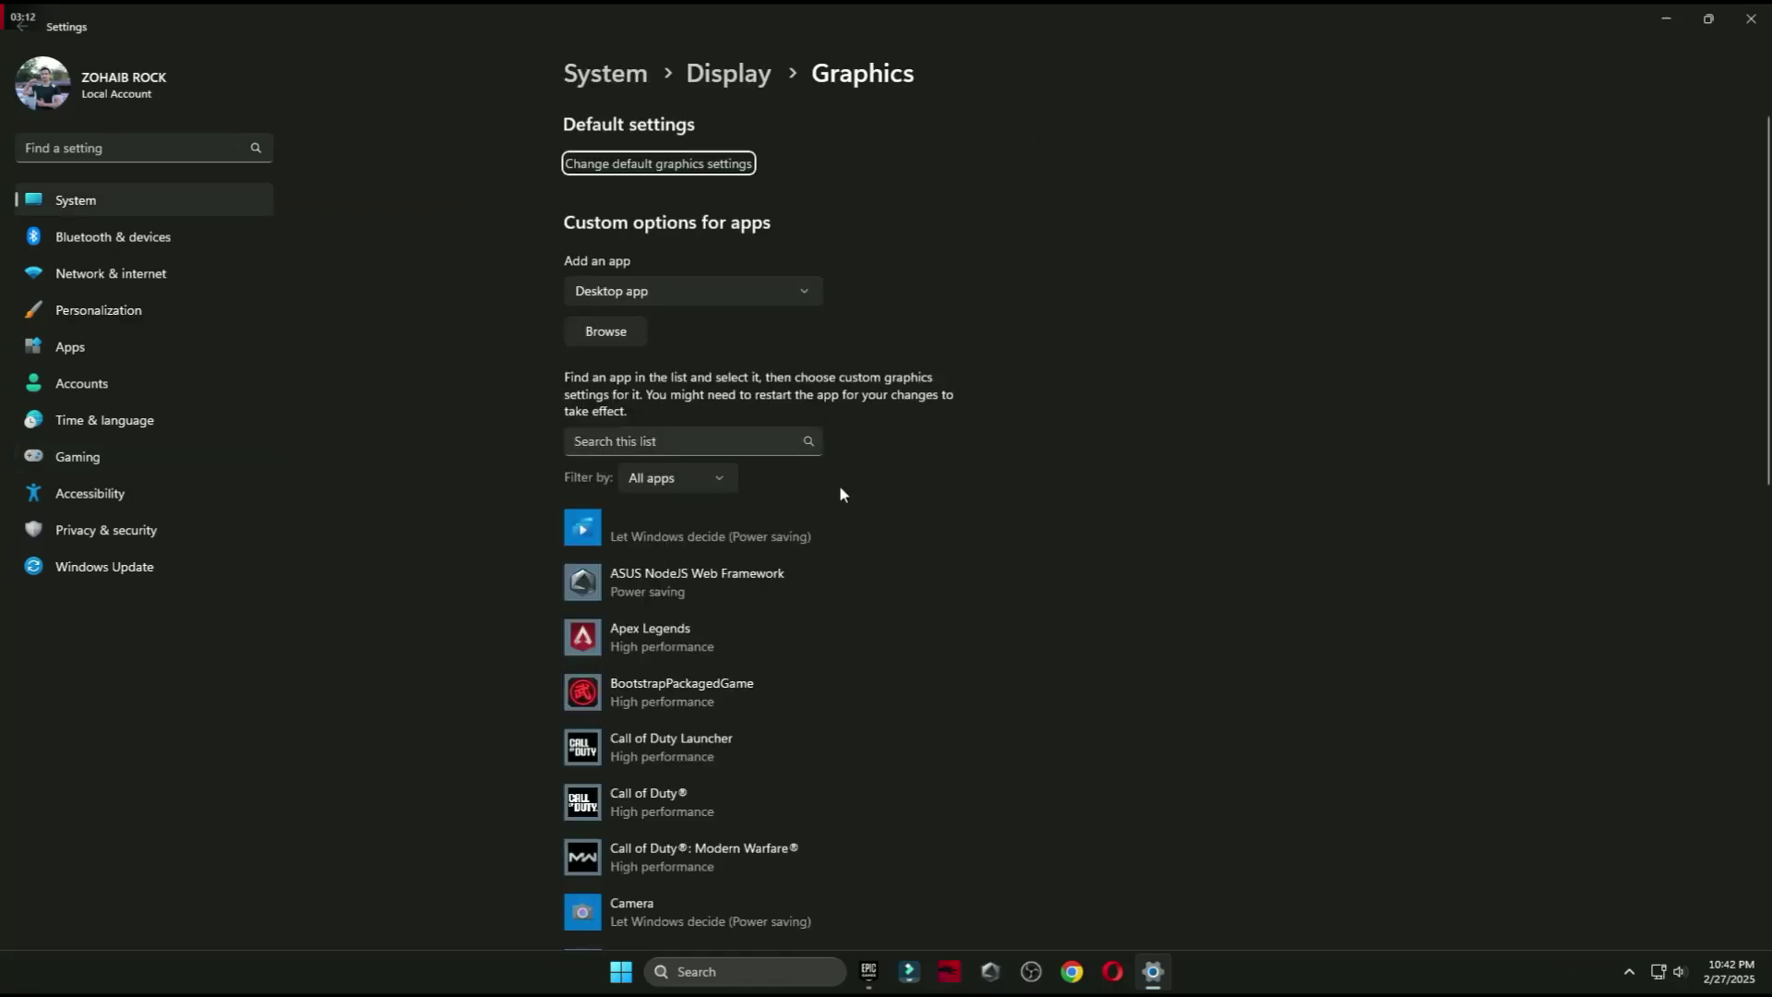
# Step: Look through the apps with custom graphics options and browse for a desktop app to add
pyautogui.scroll(-3, 839, 493)
pyautogui.click(653, 702)
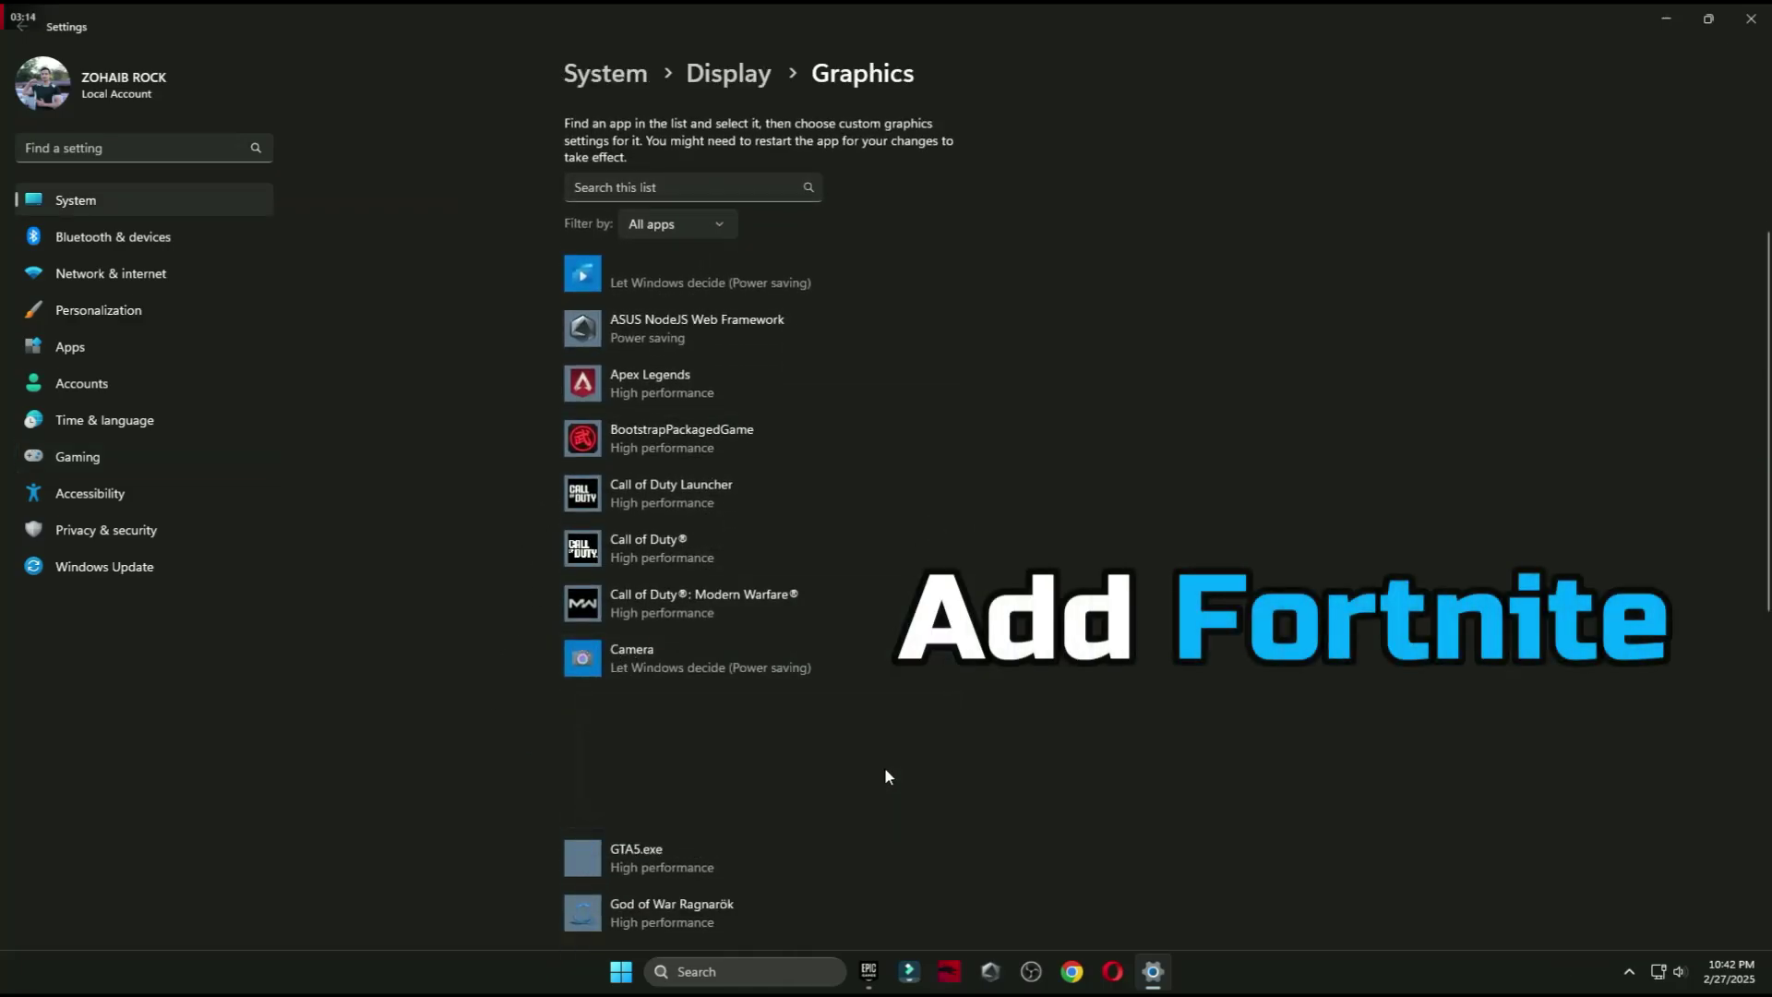
pyautogui.scroll(5, 888, 776)
pyautogui.click(604, 333)
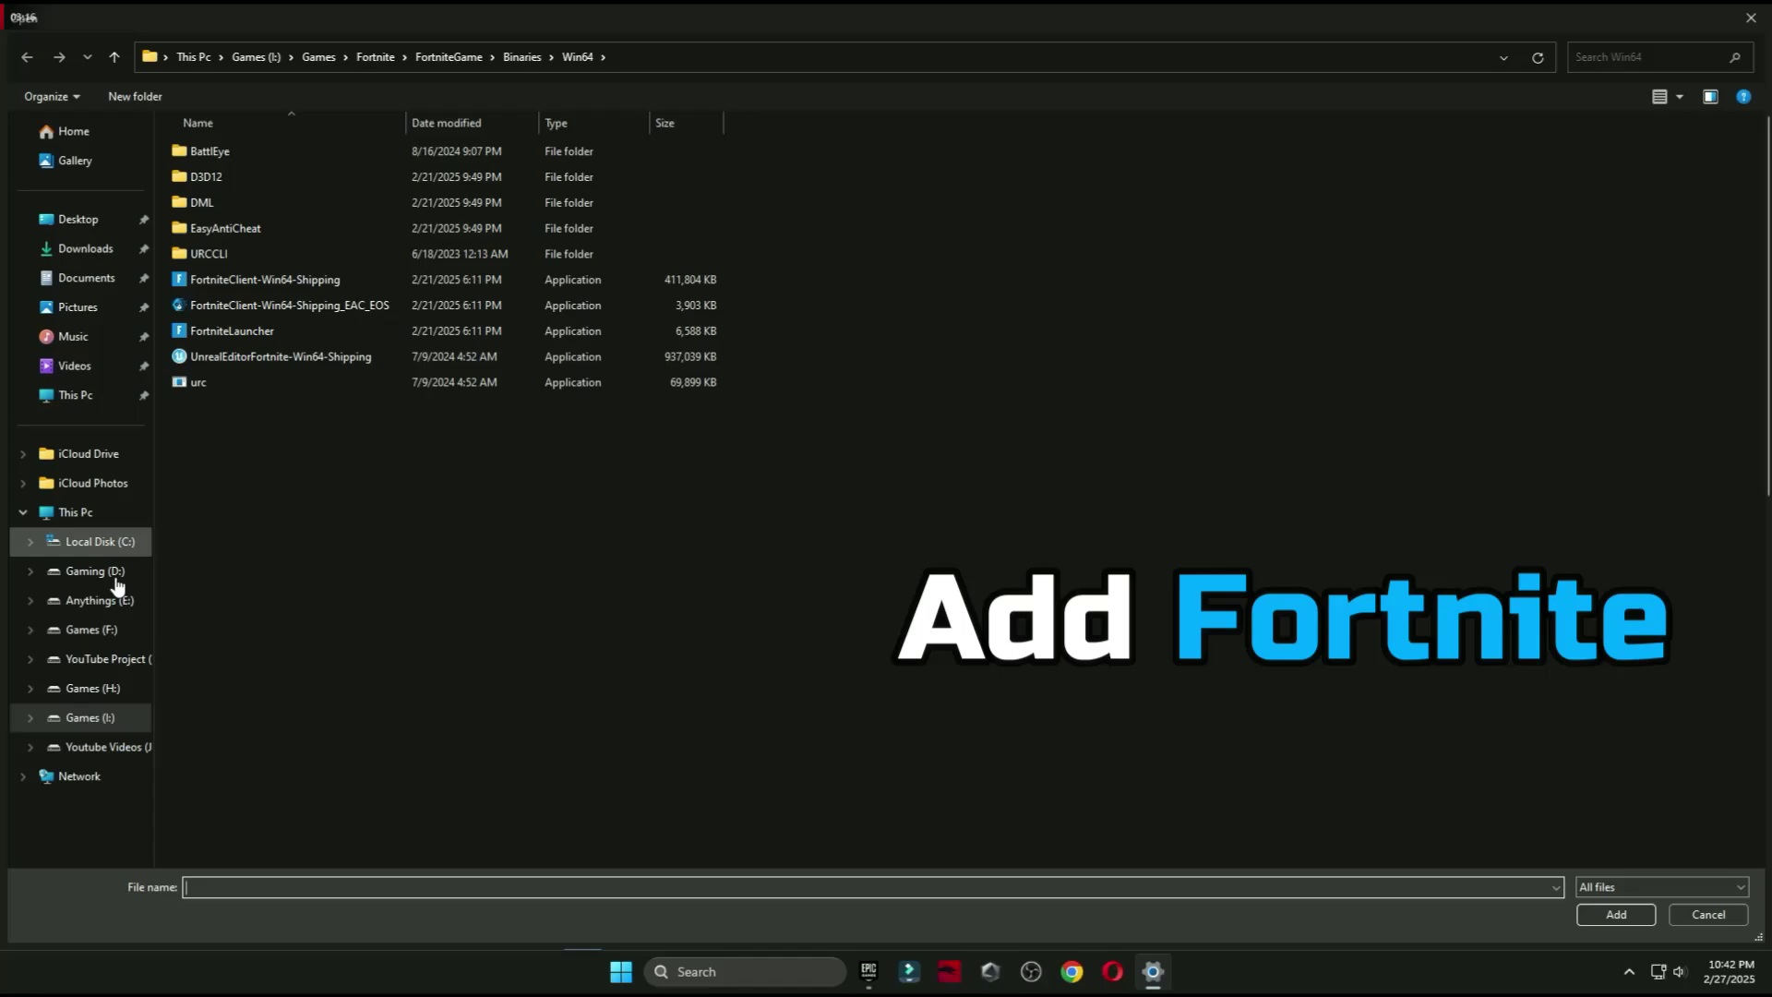